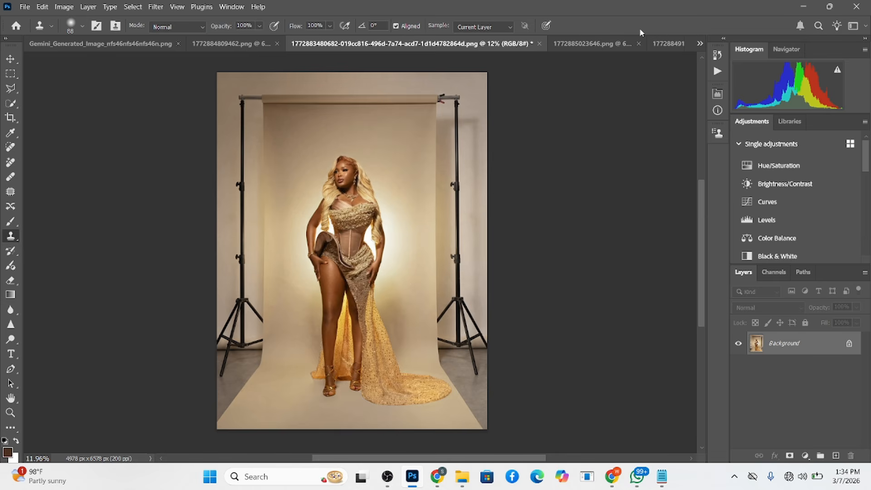
Look at the brown studio backdrop image and return to the portrait of the model in the gold dress
left_click(663, 44)
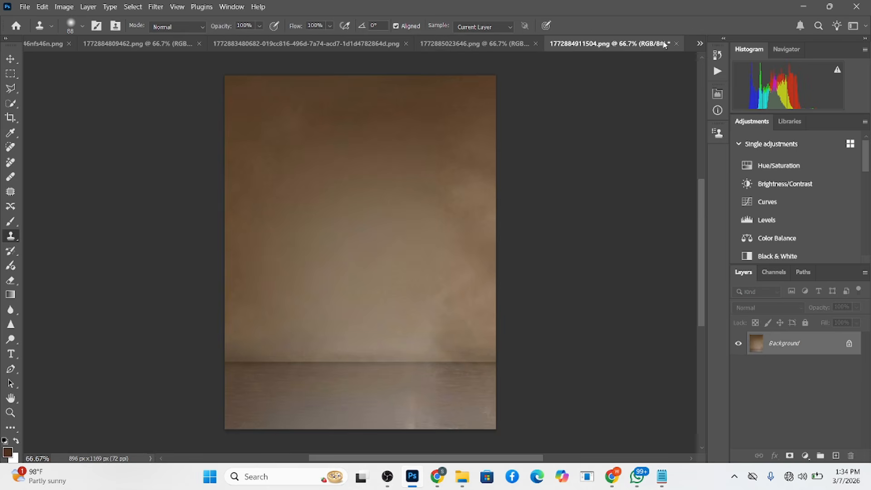
left_click(440, 40)
left_click(367, 45)
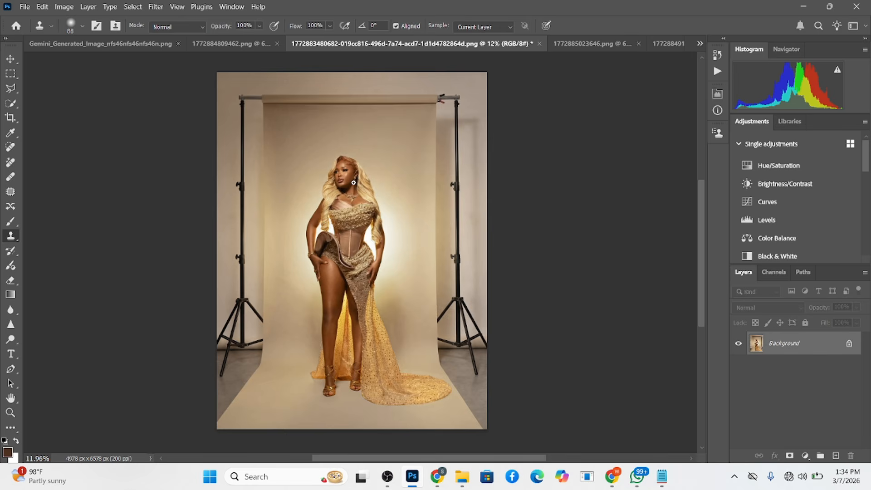
Crop the studio portrait to a 4:5 ratio, trimming the upper and lower edges
left_click(10, 118)
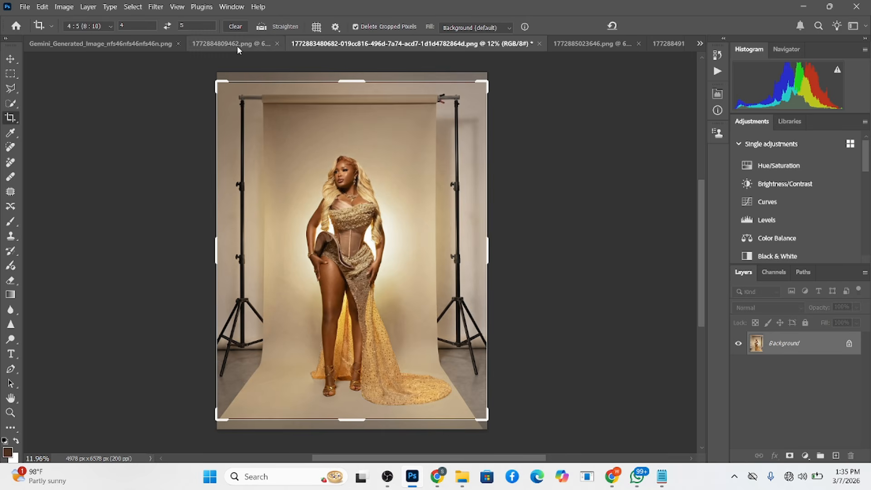
left_click(344, 385)
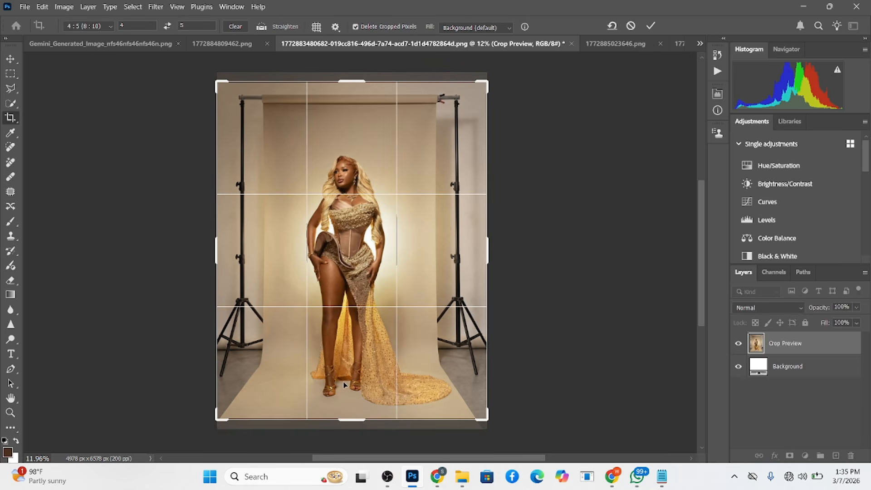
left_click_drag(344, 385, 341, 378)
key("Return")
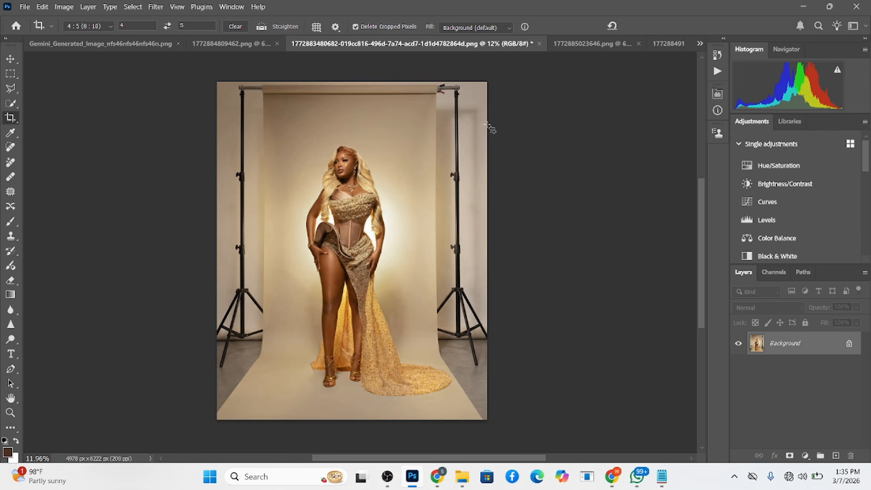
Select the model with Select Subject and invert the selection so that it covers the studio background
left_click(11, 103)
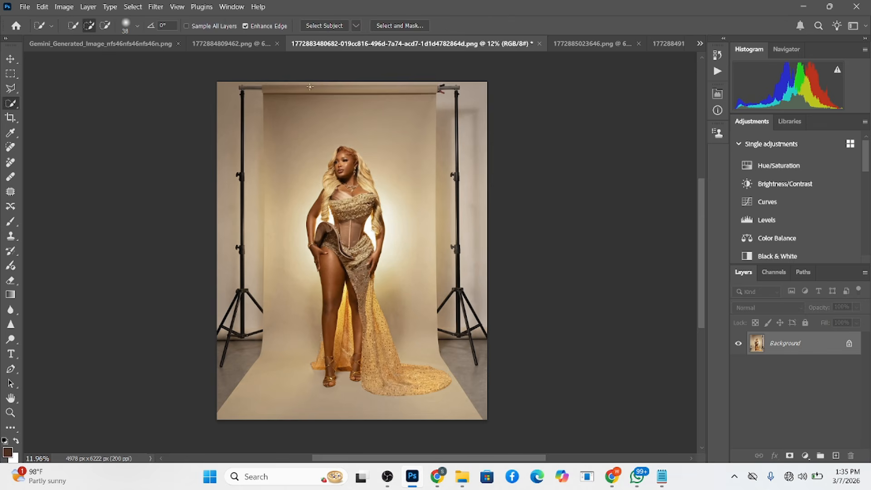
left_click(320, 25)
right_click(355, 297)
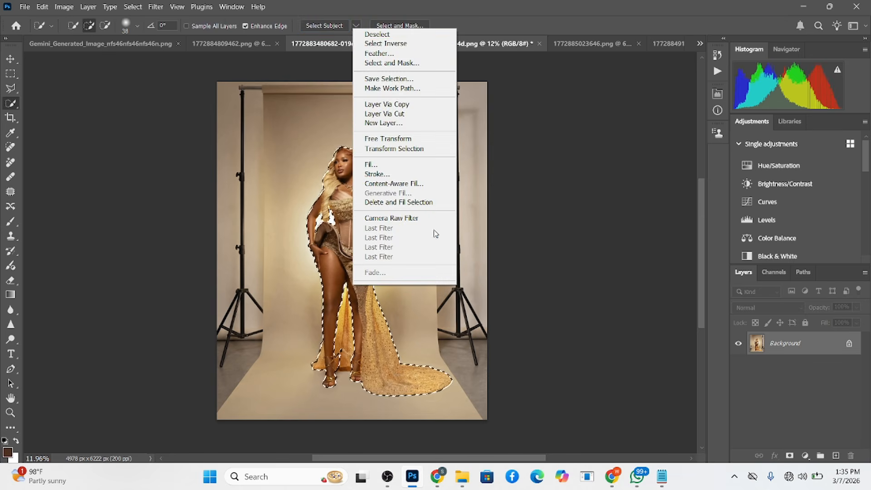
left_click(376, 43)
scroll(356, 353, "up", 3)
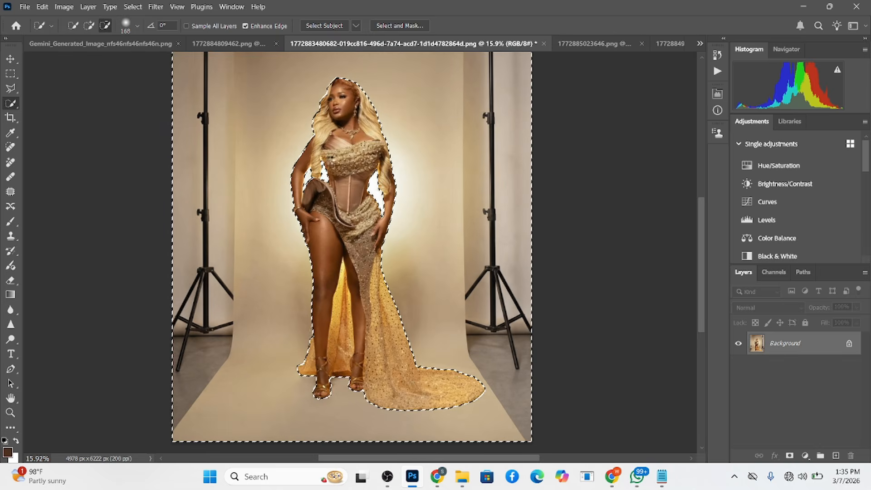
scroll(357, 179, "down", 1)
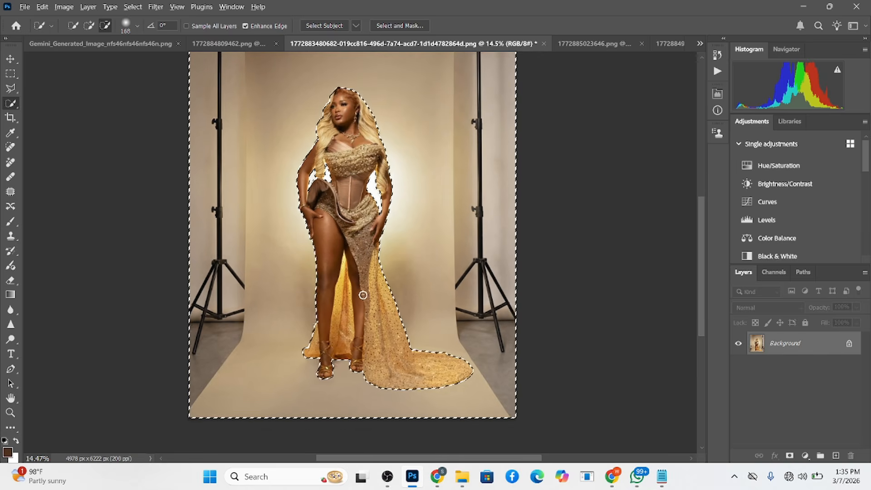
scroll(387, 232, "down", 2)
Cut the selected backdrop from a duplicate of the Background layer onto its own layer, placed beneath the cut-out model
left_click_drag(798, 344, 836, 455)
right_click(411, 284)
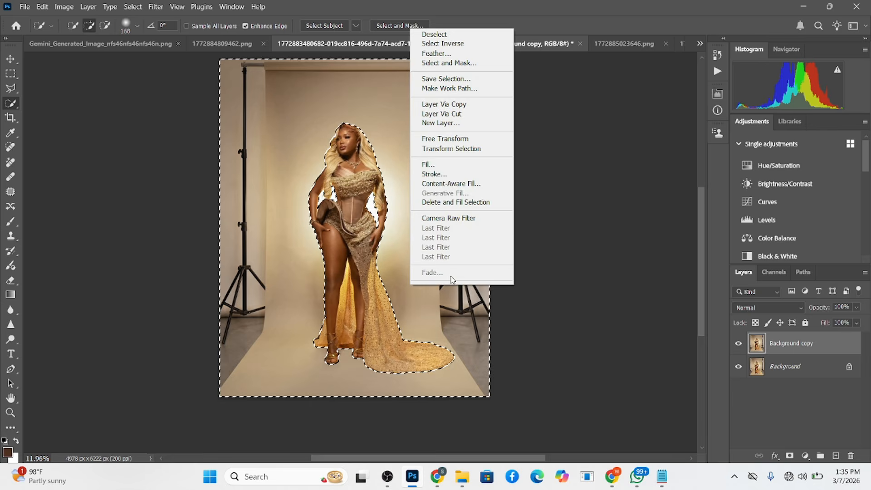
left_click(441, 114)
left_click_drag(782, 370, 783, 341)
left_click(783, 370)
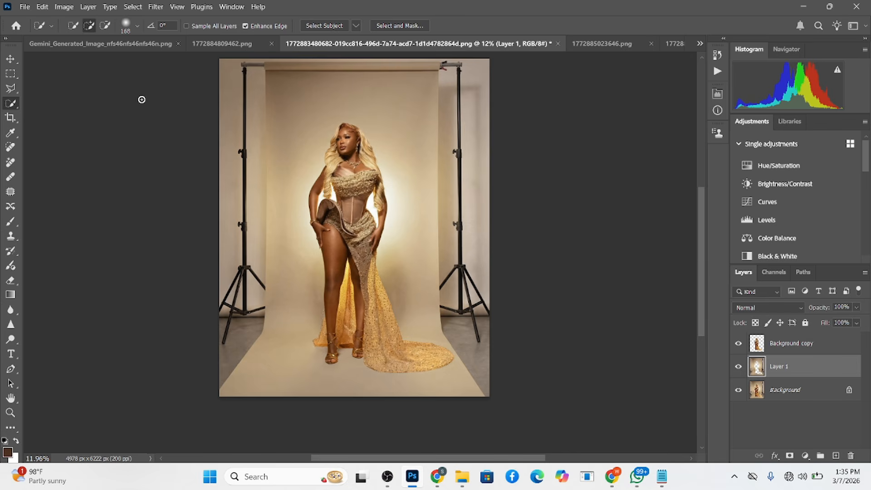
Select vertical strips over the light stands along both side edges and fill them with Content-Aware at 100% opacity
left_click(10, 73)
left_click_drag(211, 59, 279, 406)
left_click(594, 313)
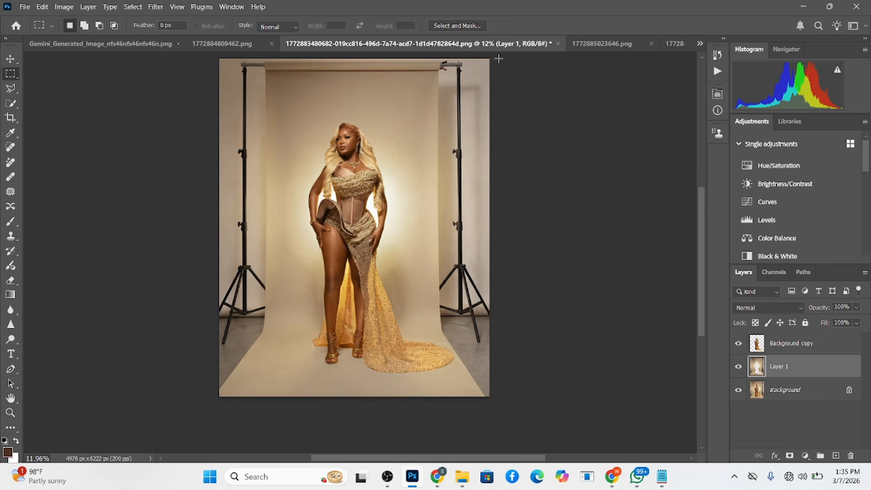
left_click_drag(499, 59, 440, 329)
scroll(430, 330, "up", 3)
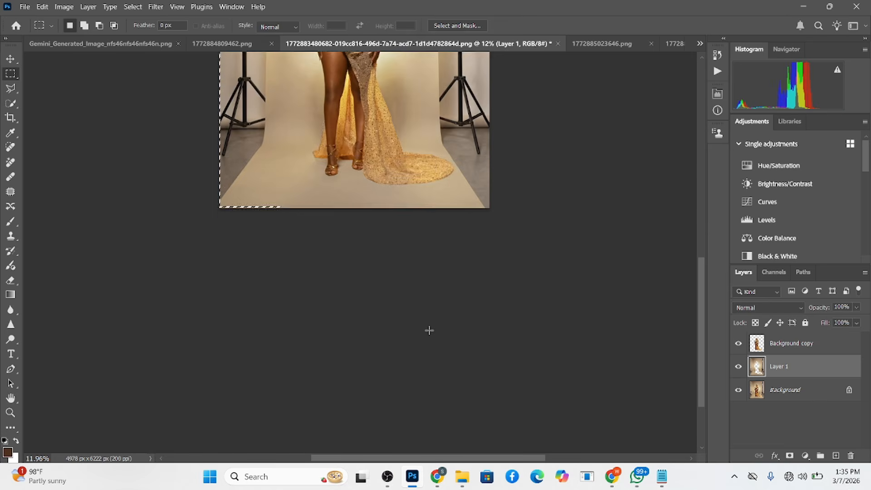
scroll(429, 331, "up", 5)
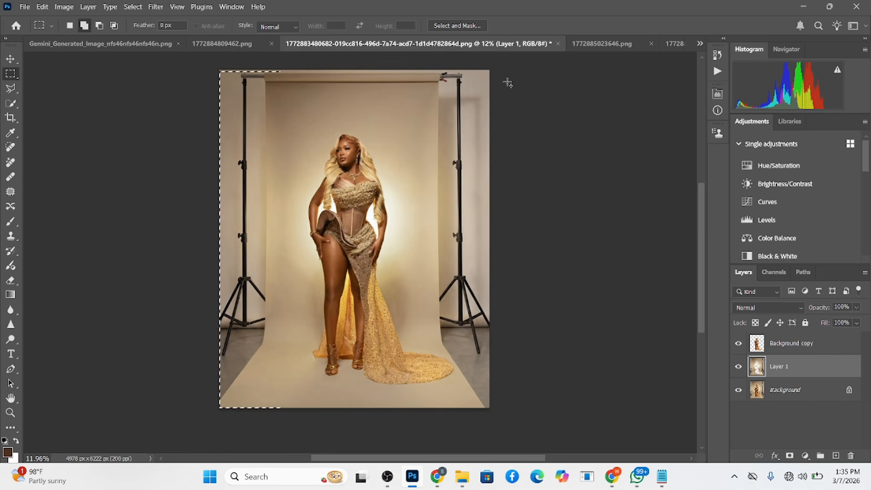
left_click_drag(491, 70, 433, 434)
right_click(481, 257)
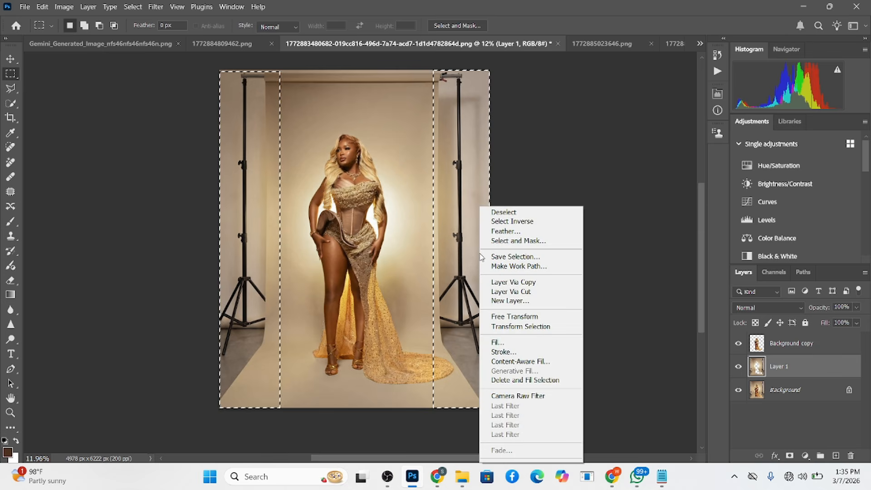
left_click(497, 343)
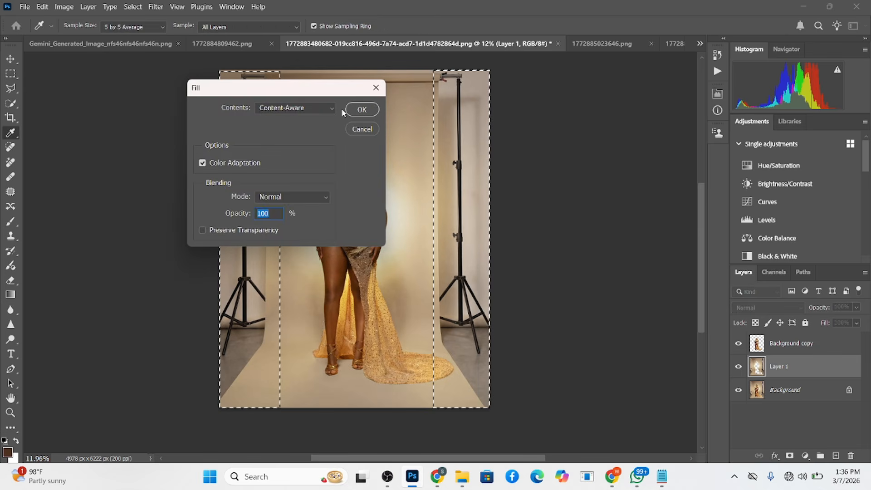
left_click(360, 110)
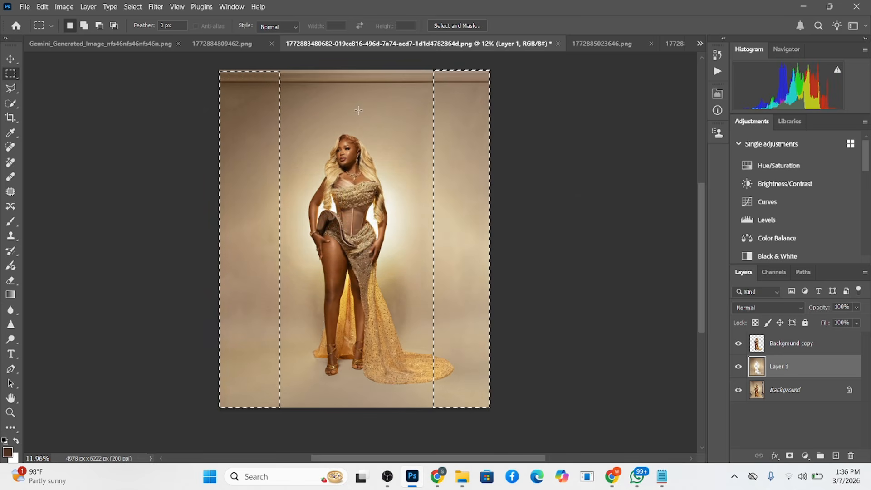
Select the strip across the upper edge covering the backdrop roll and remove it with a Content-Aware fill
left_click_drag(219, 70, 519, 101)
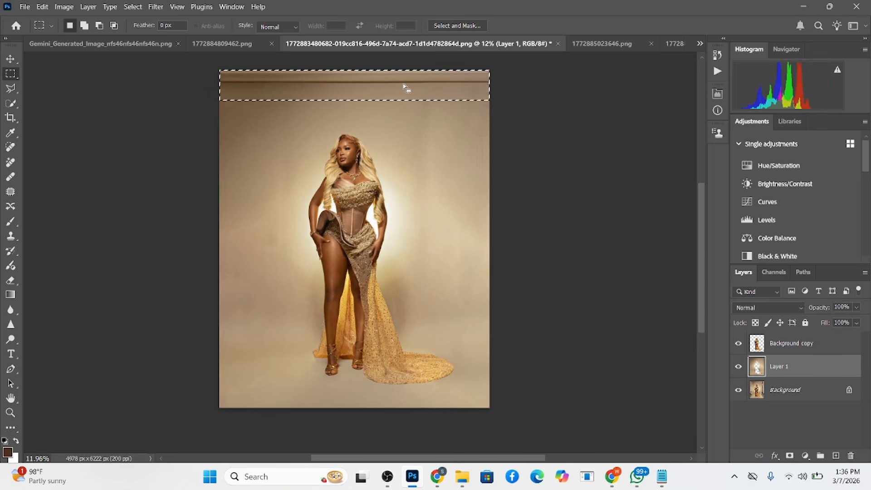
right_click(403, 84)
left_click(437, 222)
left_click(360, 110)
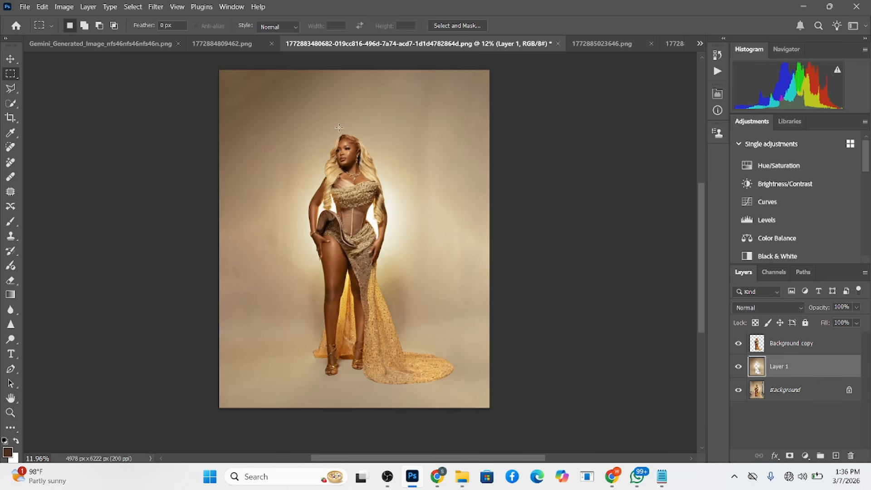
Load the model's outline as a selection, flatten the image, and invert the selection to the backdrop
left_click(765, 350, "ctrl")
right_click(807, 398)
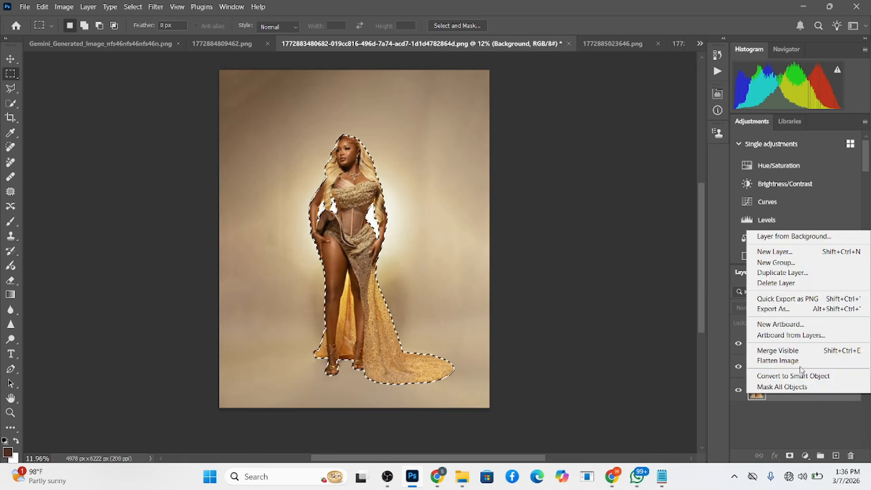
left_click(798, 362)
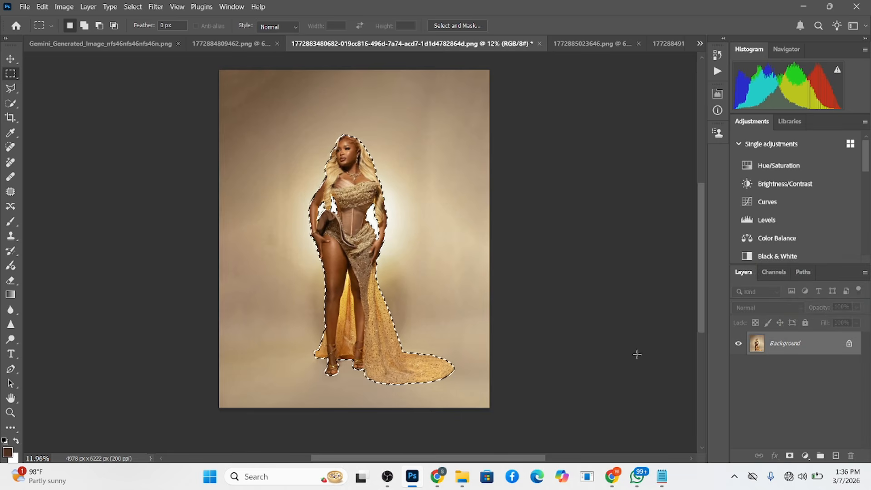
right_click(376, 84)
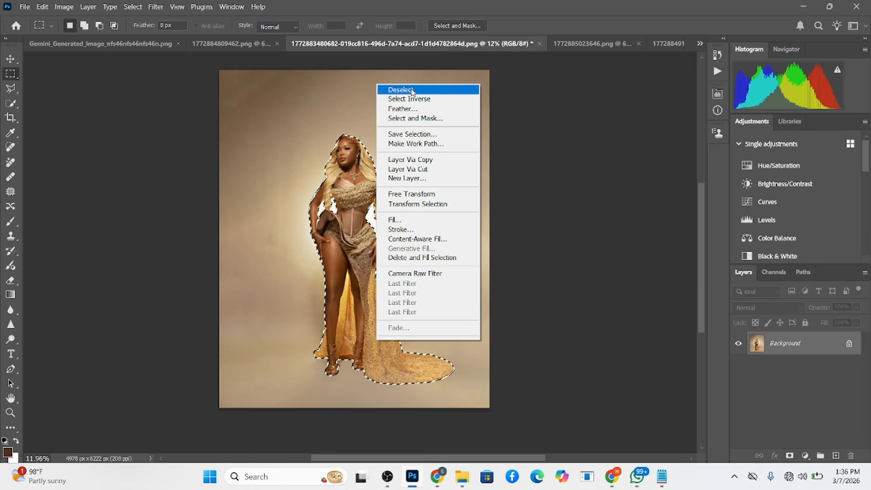
left_click(428, 101)
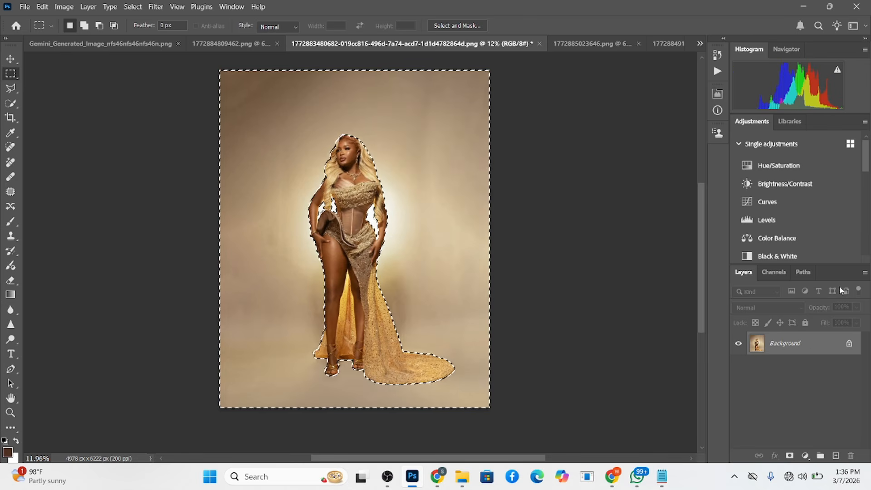
Duplicate the flattened Background, cut the selected backdrop to a separate layer, and stack the model cut-out above it
left_click_drag(808, 349, 834, 456)
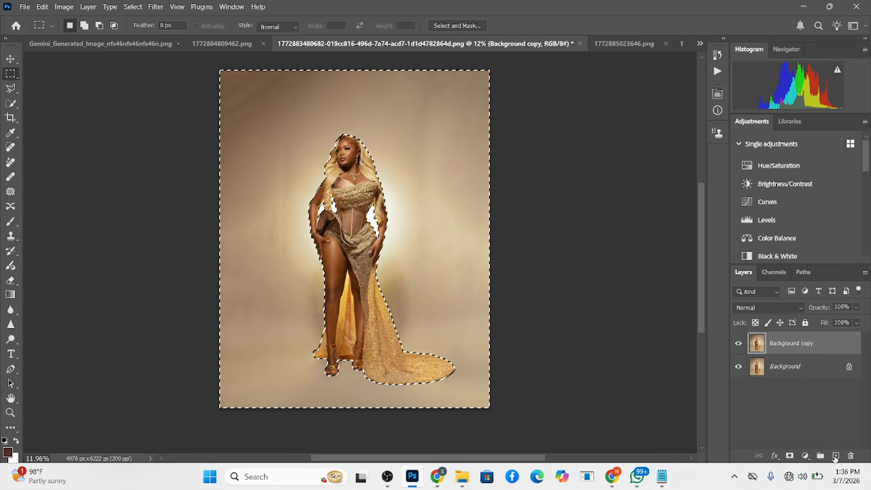
left_click(836, 455)
key("ctrl+z")
right_click(363, 260)
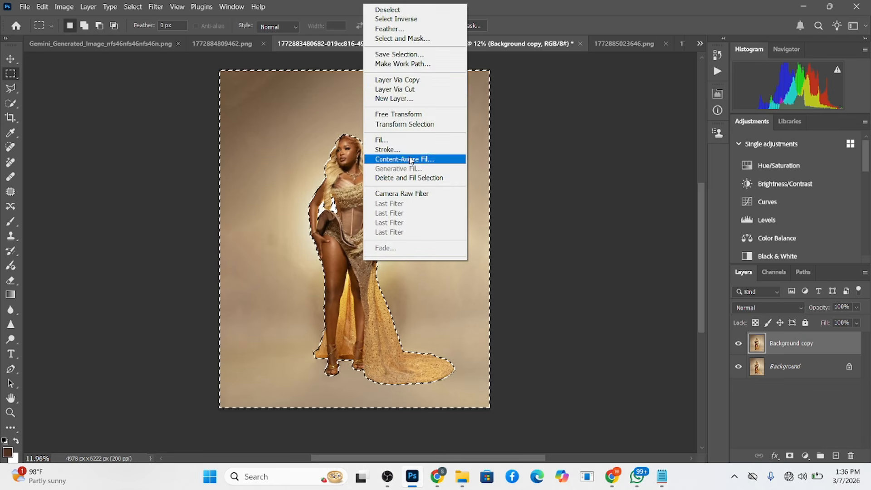
left_click(429, 89)
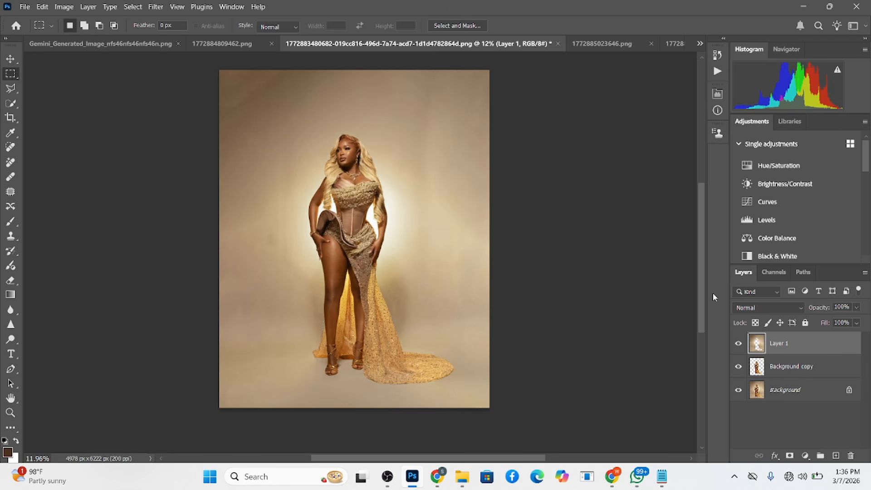
left_click(793, 368)
left_click_drag(785, 369, 792, 339)
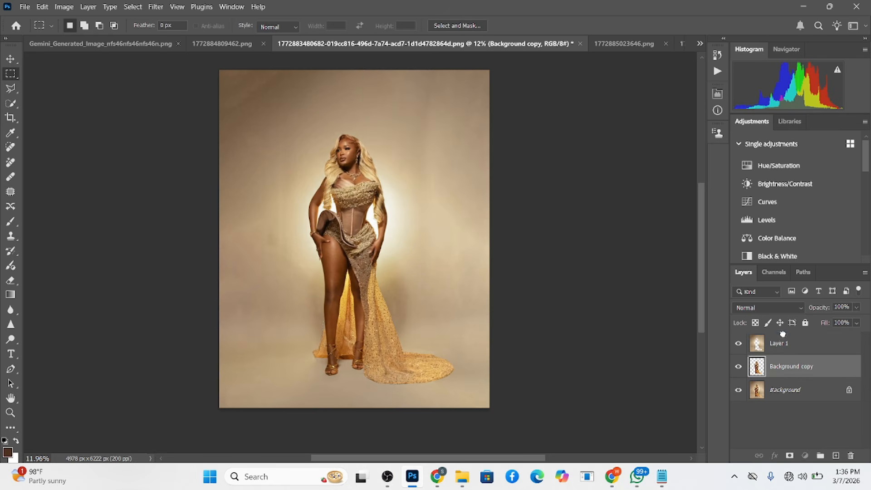
left_click(816, 372)
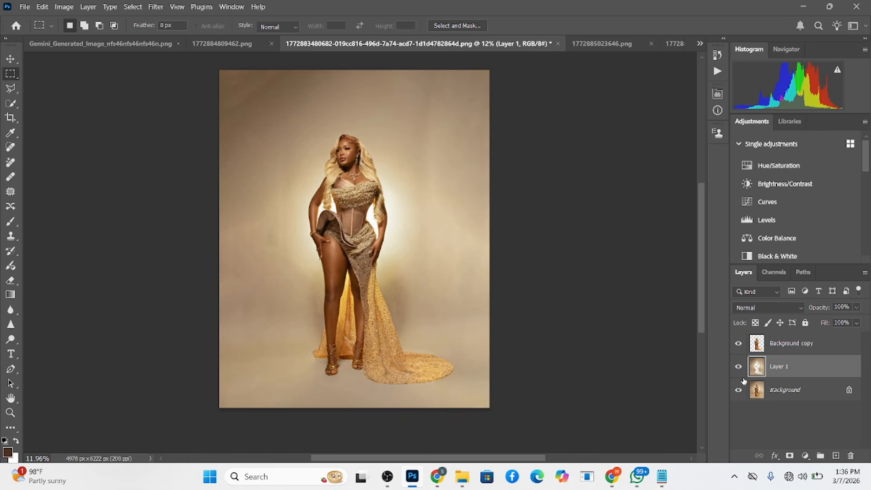
Load the backdrop layer's selection, apply a Gaussian Blur with a radius of 141.7 pixels, and deselect
left_click(759, 371, "ctrl")
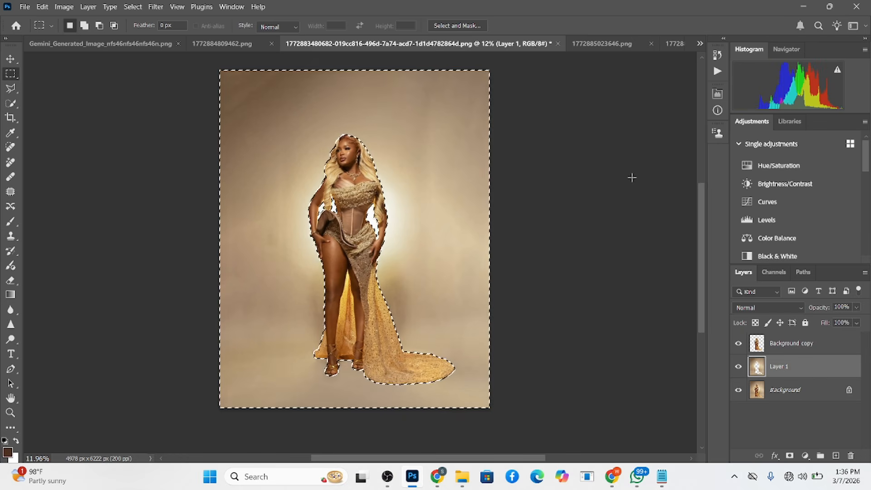
left_click(156, 6)
mouse_move(173, 133)
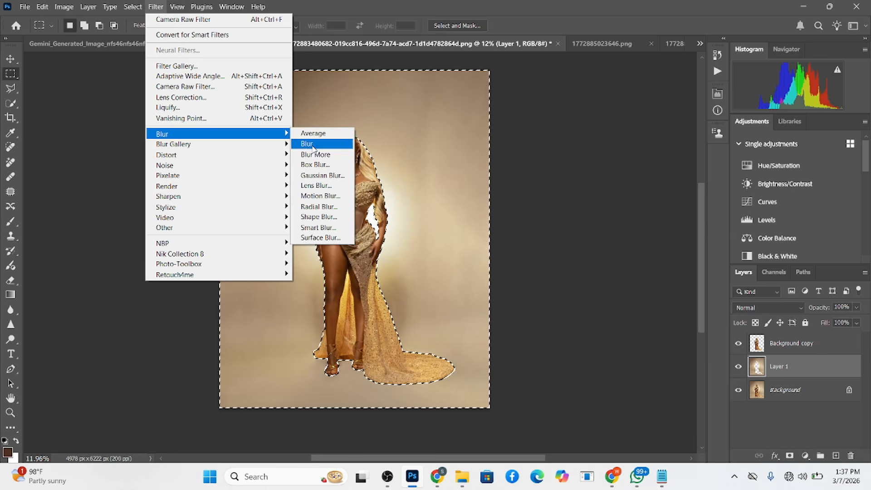
left_click(318, 175)
left_click_drag(591, 369, 646, 366)
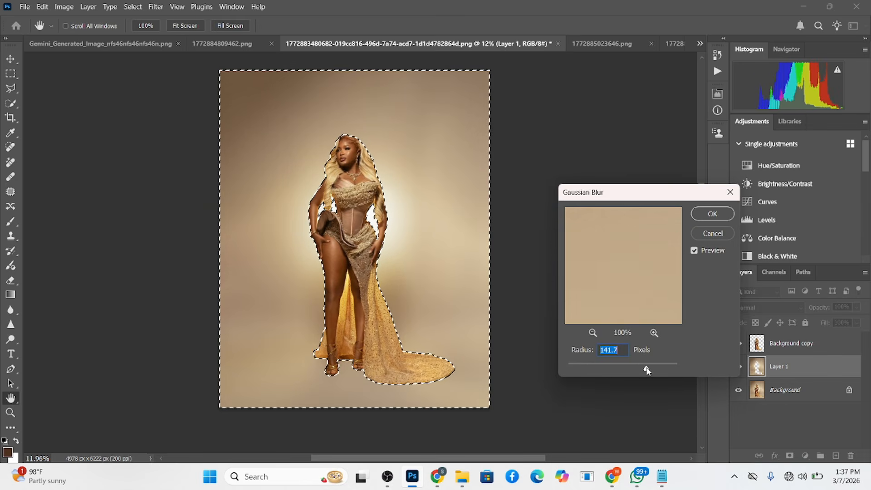
left_click(709, 219)
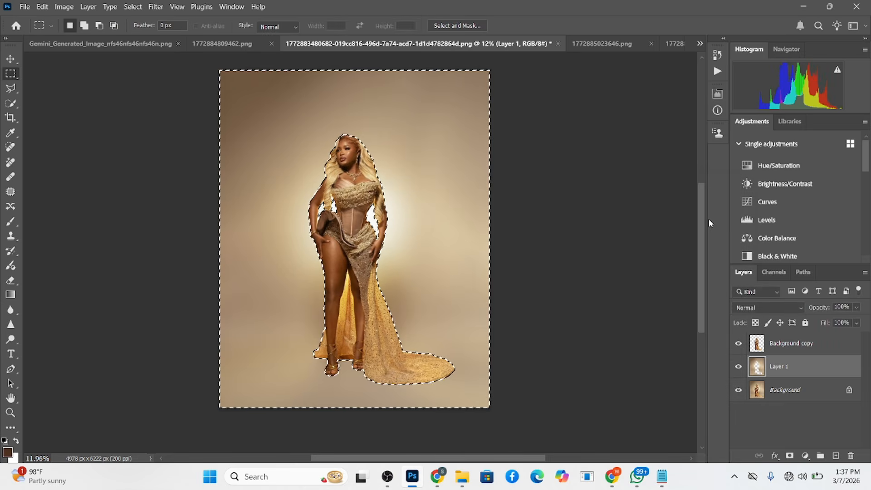
key("ctrl+d")
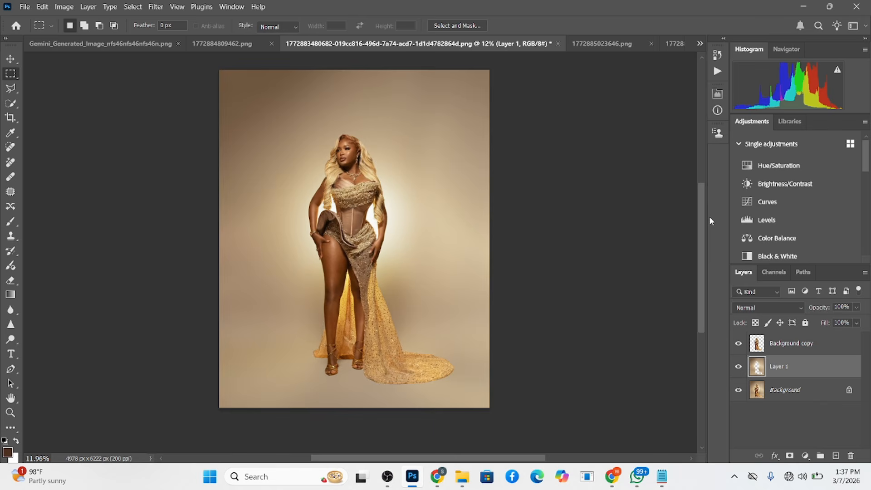
Unlock the brown studio backdrop image 1772884911504.png and bring it into the portrait document between the blurred backdrop and the model cut-out
left_click(675, 43)
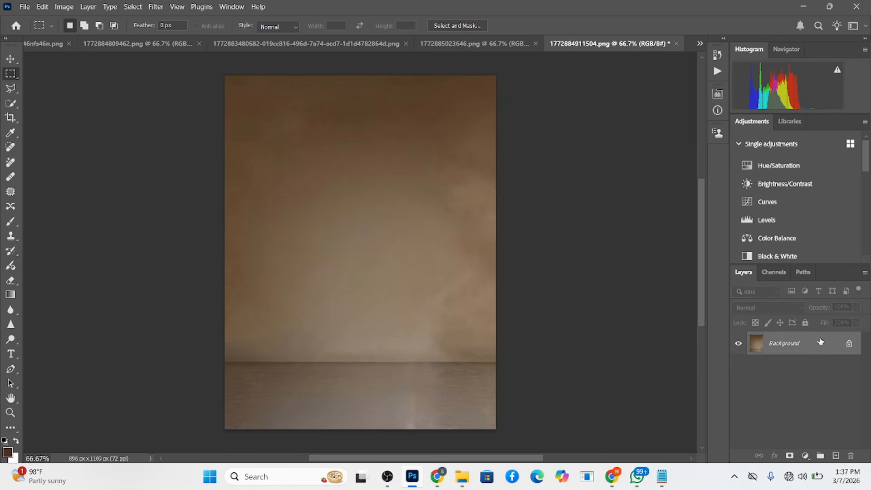
left_click(849, 346)
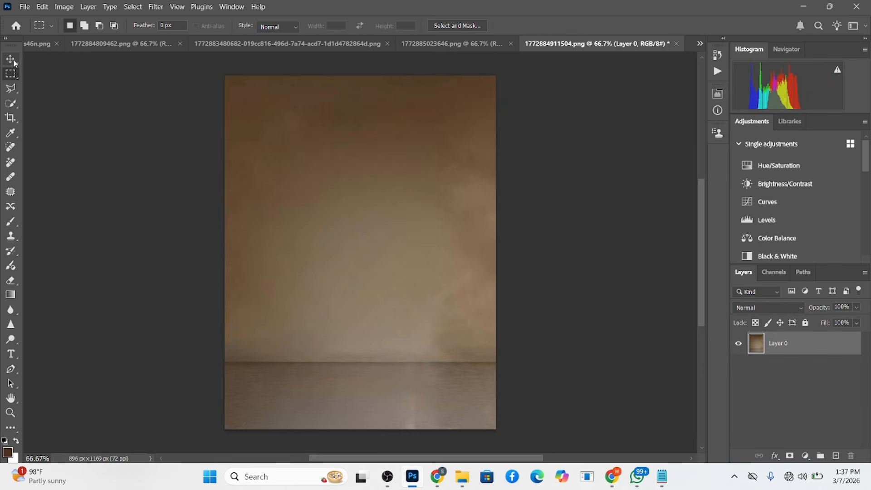
left_click(13, 61)
left_click_drag(363, 301, 482, 236)
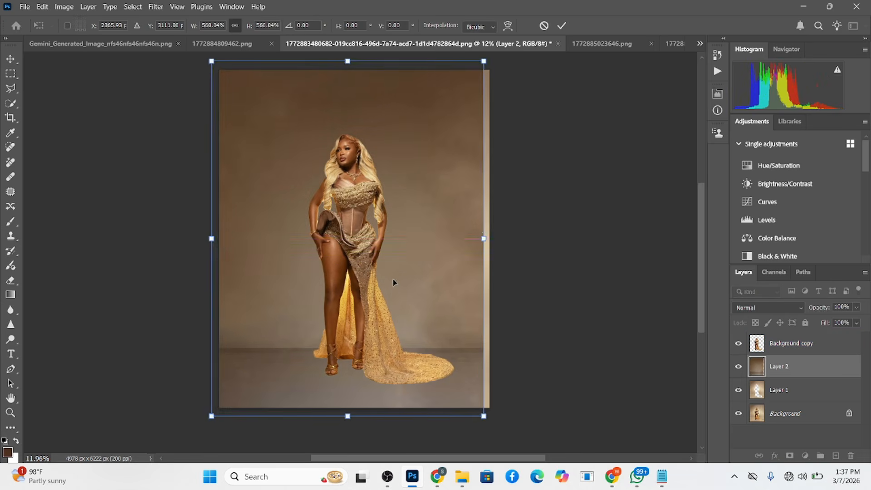
Scale the brown backdrop layer to 604.78% and position it over the whole canvas with its floor line behind the model's feet
left_click_drag(393, 279, 437, 270)
left_click_drag(491, 230, 502, 230)
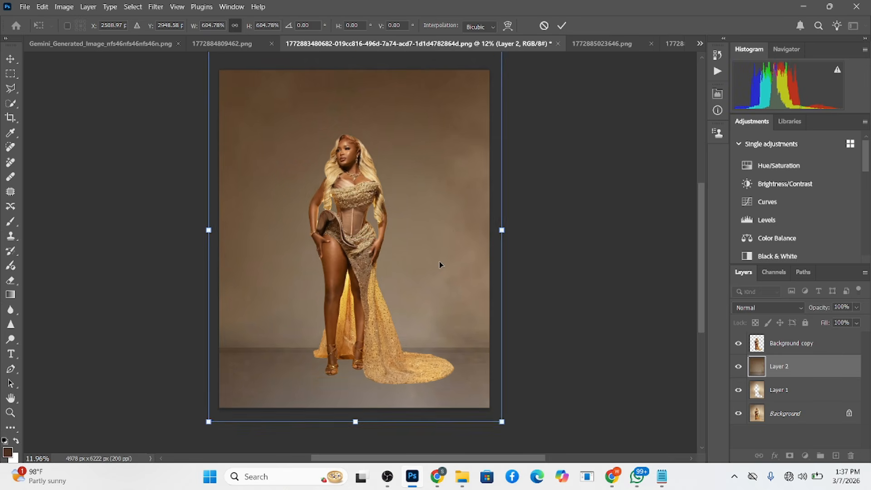
left_click_drag(439, 262, 439, 249)
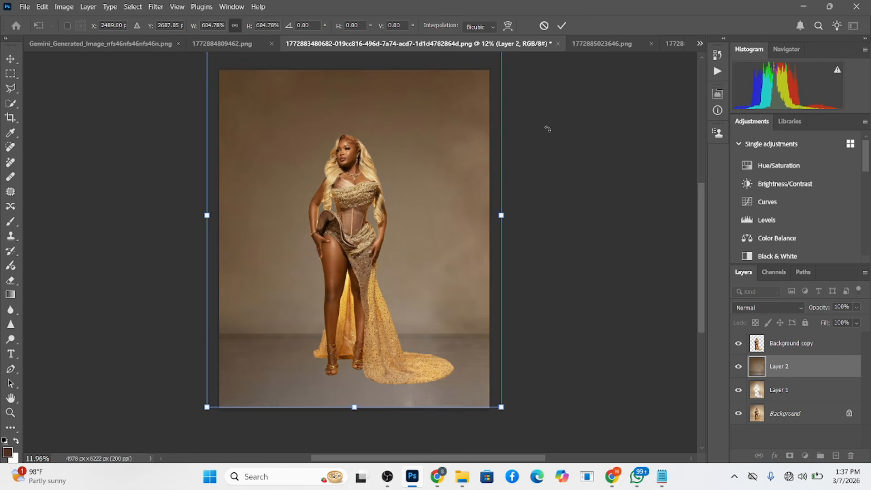
left_click(561, 26)
Set the brown backdrop layer's blend mode to Overlay
scroll(395, 400, "down", 1)
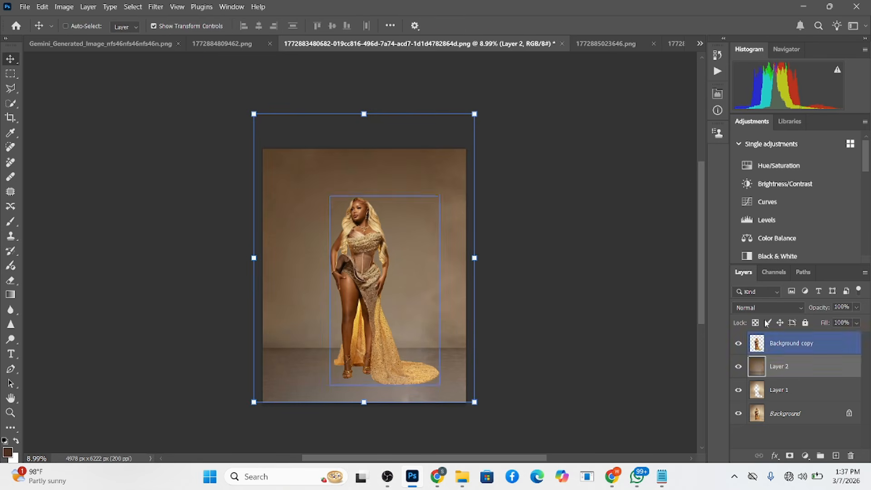
left_click(760, 308)
left_click(750, 291)
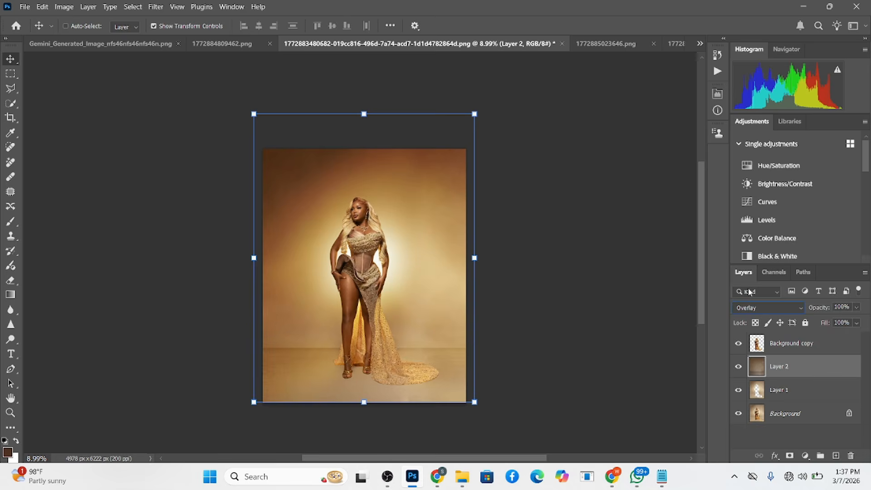
scroll(463, 382, "up", 1)
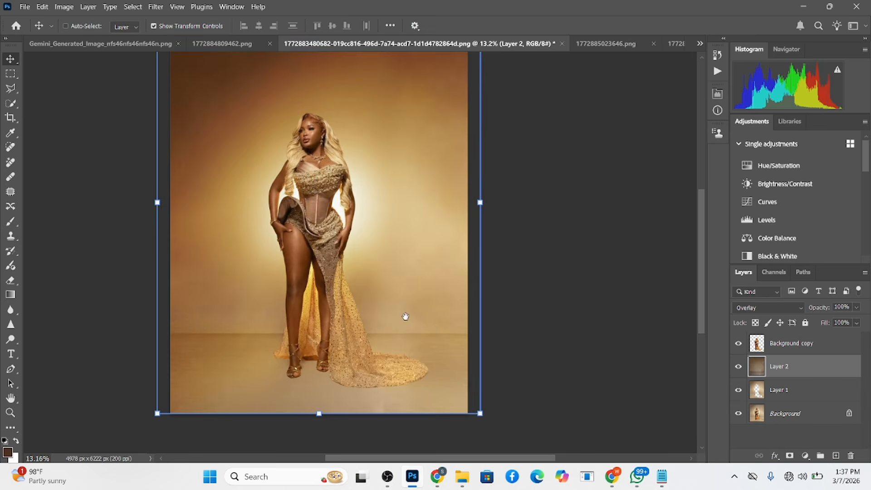
left_click_drag(406, 315, 441, 316)
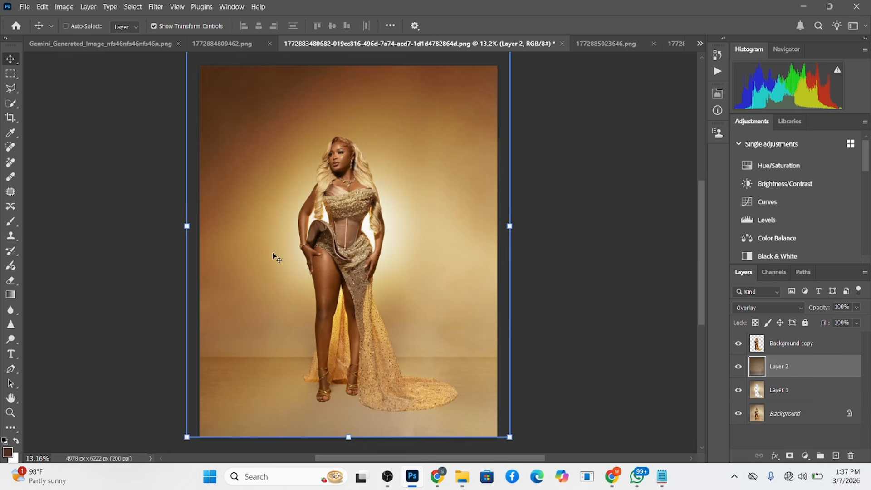
Add a Solid Color fill layer in neutral gray 707070 directly above the blurred backdrop layer
left_click(813, 390)
left_click(806, 456)
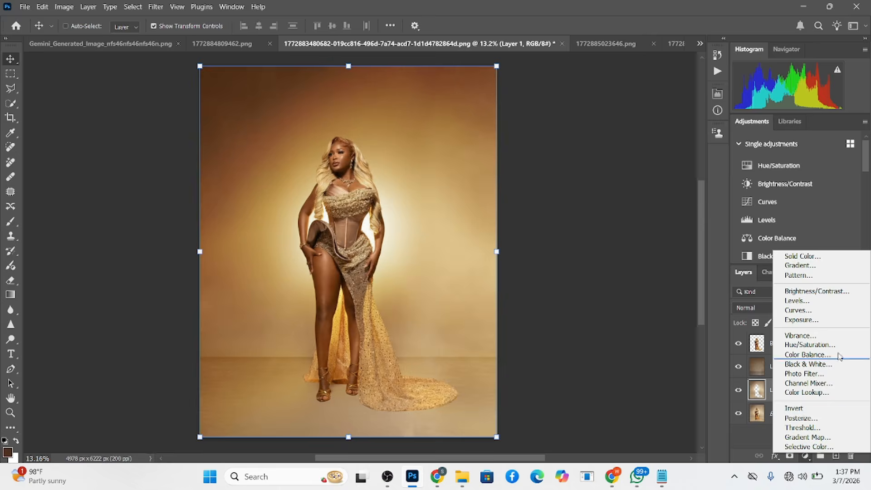
left_click(802, 257)
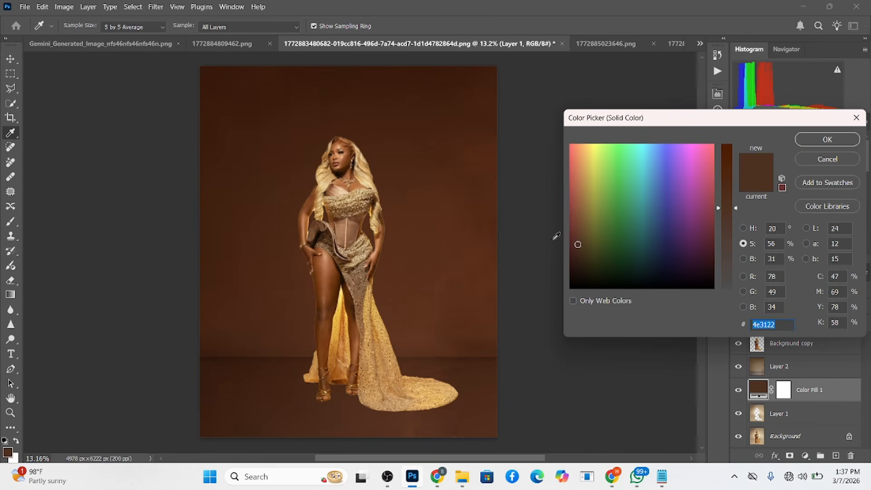
left_click(743, 228)
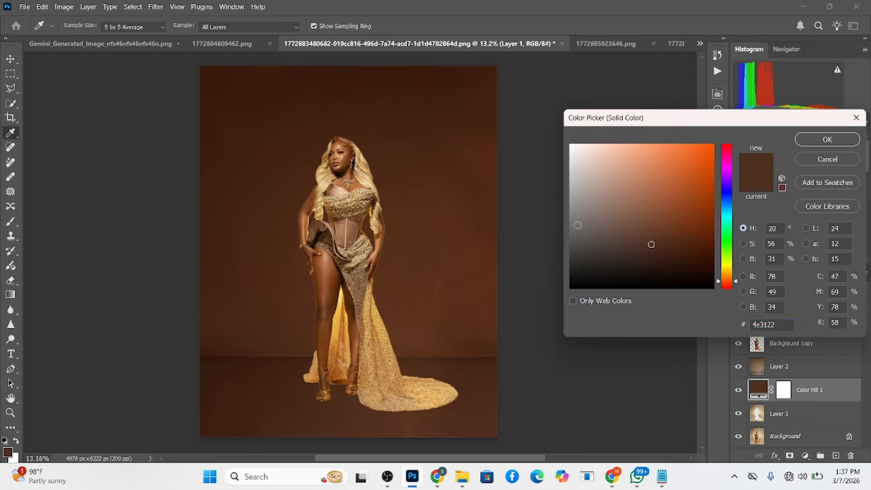
left_click(573, 225)
left_click_drag(572, 225, 570, 225)
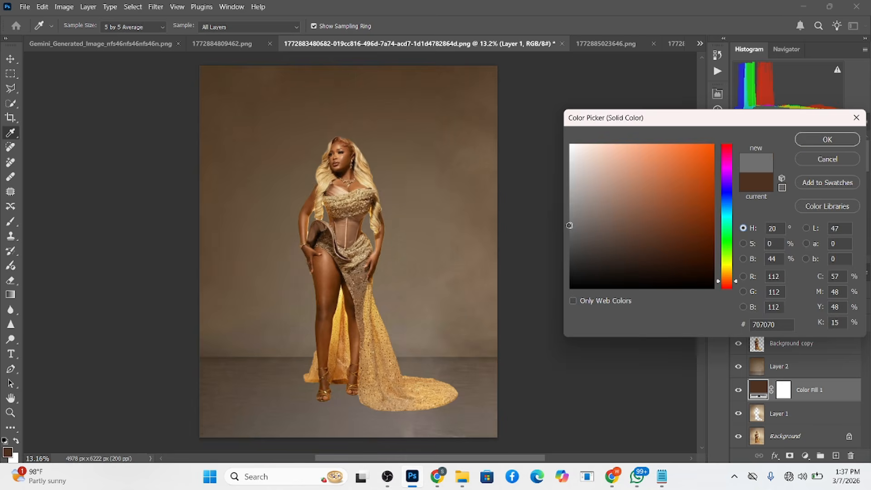
left_click(571, 225)
left_click(816, 140)
Set the gray fill layer to Color blend mode at 29% opacity and compare the backdrop with Layer 2 hidden and shown
left_click(742, 307)
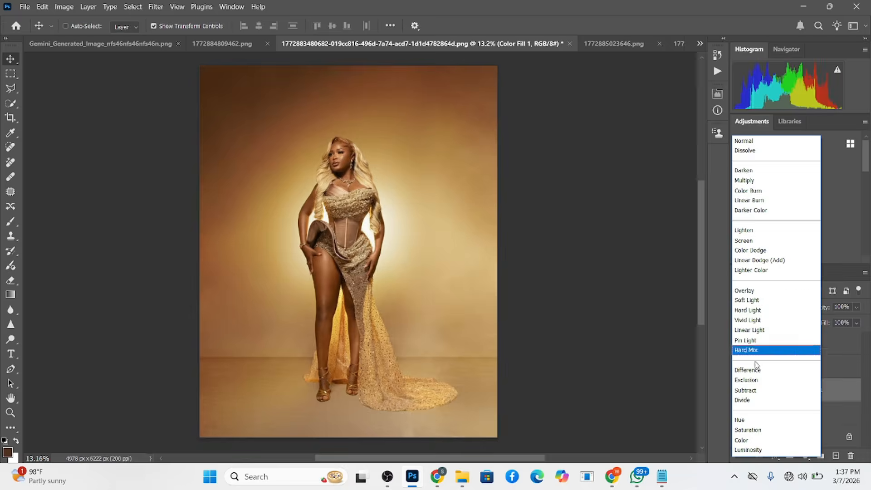
left_click(745, 441)
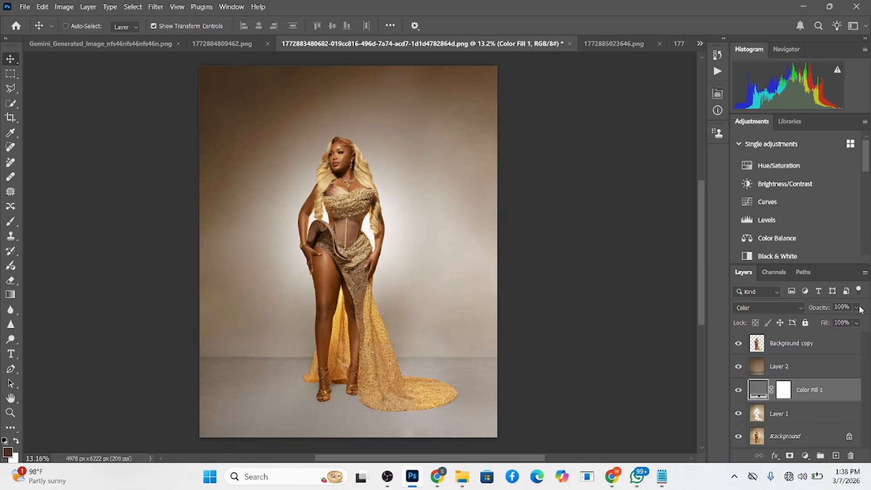
left_click_drag(857, 308, 823, 323)
left_click(733, 366)
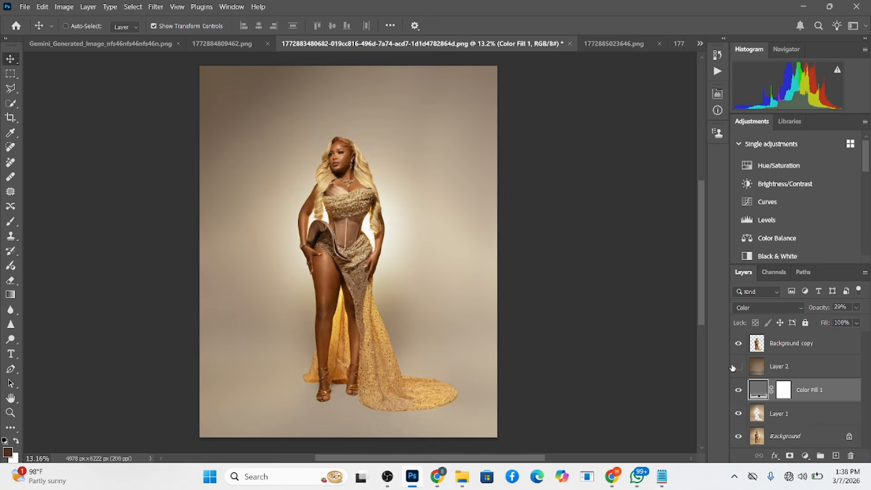
left_click(734, 366)
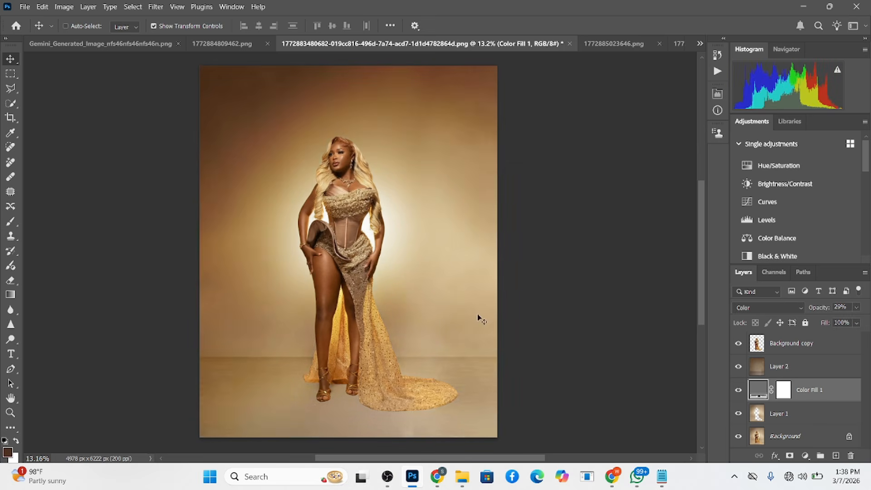
Activate the blurred backdrop layer and try painting a sampled brown down the backdrop's left side with a soft 1812 px brush
left_click(266, 124, "ctrl")
left_click(794, 414)
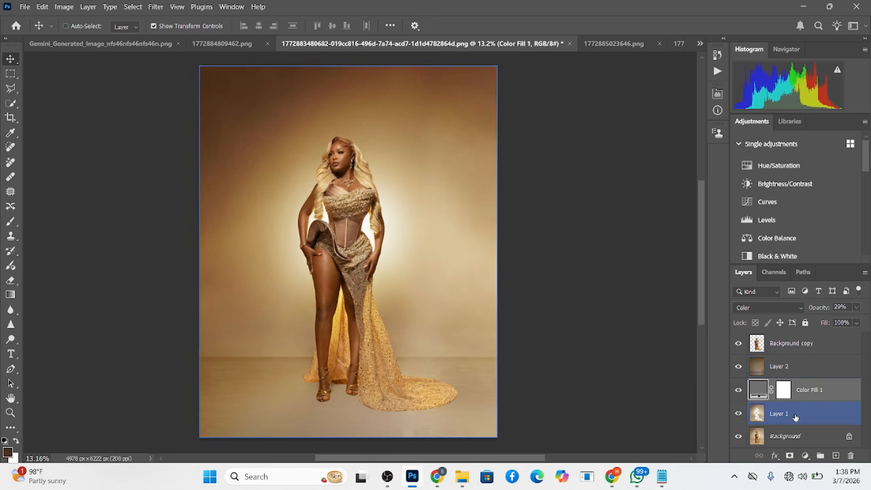
left_click(345, 134, "ctrl")
left_click(253, 132, "ctrl")
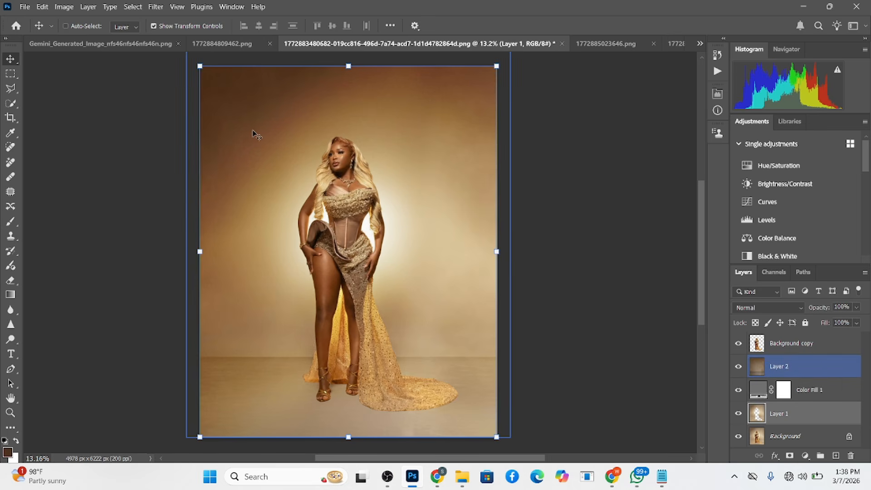
key("b")
left_click_drag(296, 217, 317, 216, "alt")
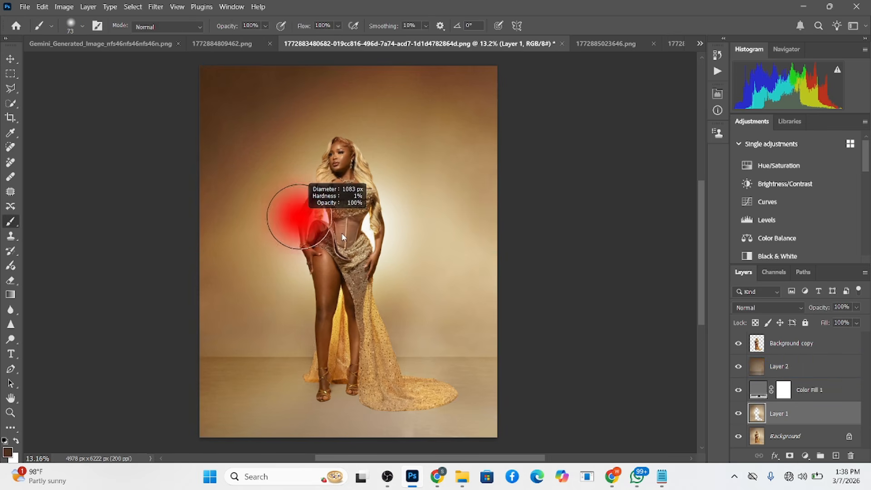
left_click_drag(272, 272, 290, 272, "alt")
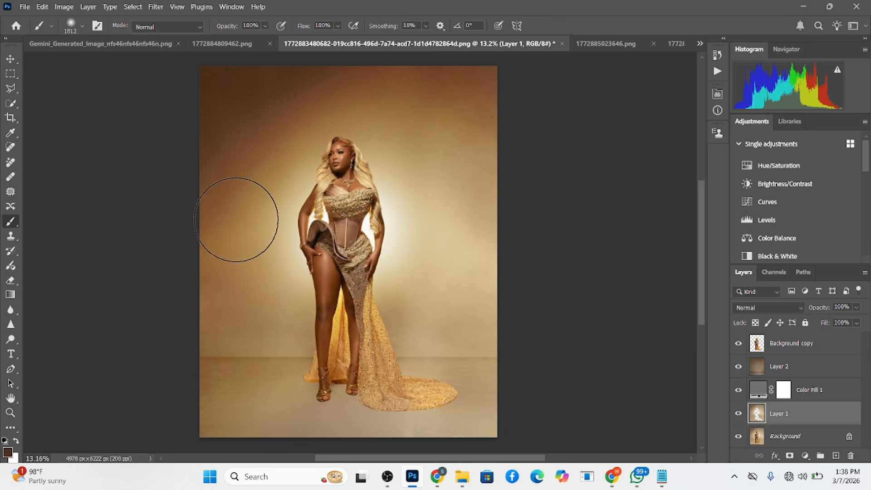
left_click(229, 201, "alt")
mouse_move(228, 204)
left_mouse_down()
mouse_move(228, 103)
mouse_move(220, 294)
mouse_move(228, 166)
mouse_move(214, 270)
mouse_move(233, 287)
left_mouse_up()
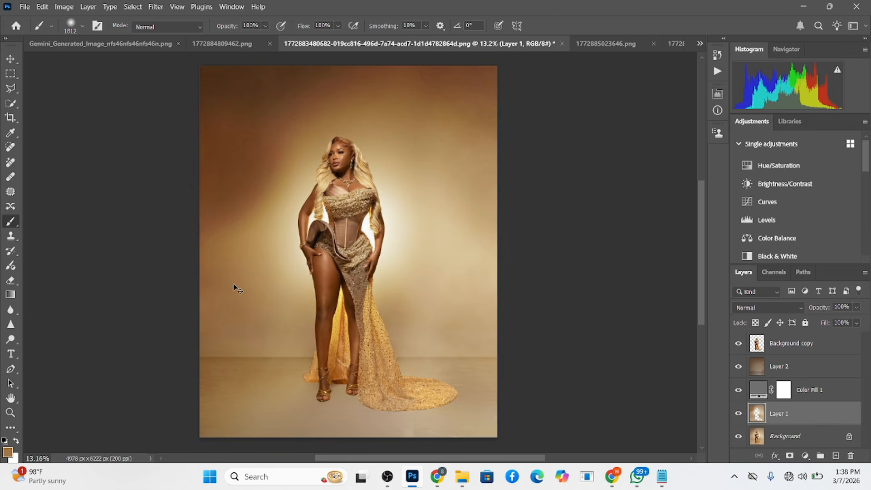
Sample a light tan beside the model and paint it over the backdrop's dark upper and outer areas with soft brushes of 2189 and 3138 px
right_click(443, 209, "alt")
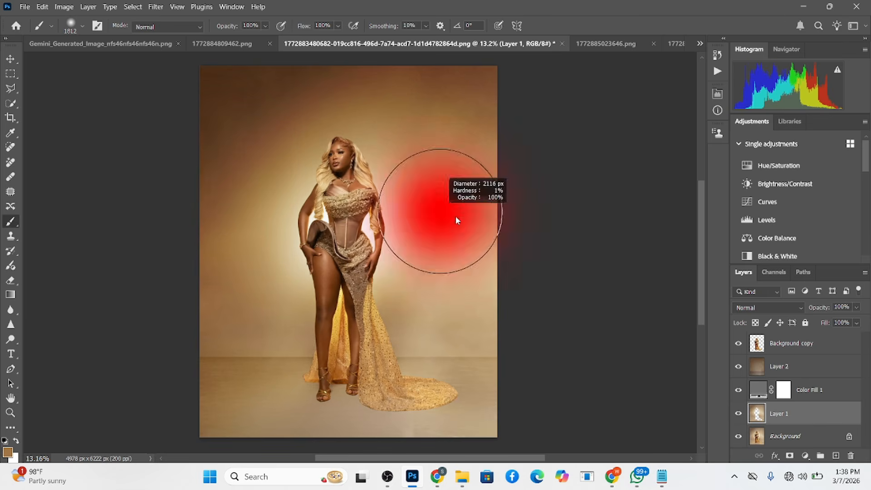
left_click(461, 214, "alt")
mouse_move(278, 111)
left_mouse_down()
mouse_move(265, 124)
mouse_move(204, 99)
mouse_move(359, 76)
mouse_move(480, 77)
mouse_move(253, 75)
mouse_move(181, 126)
mouse_move(188, 160)
left_mouse_up()
left_click_drag(166, 189, 188, 263)
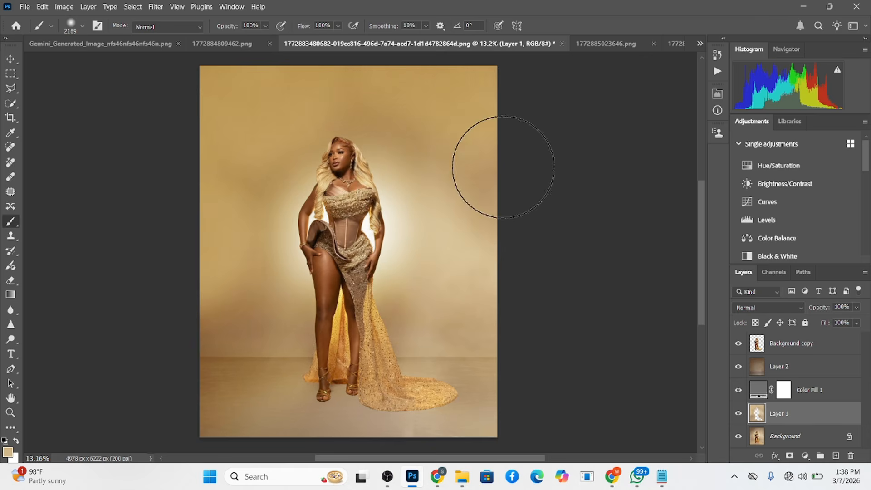
right_click(462, 138, "alt")
mouse_move(462, 139)
left_mouse_down()
mouse_move(251, 313)
mouse_move(222, 294)
mouse_move(222, 198)
mouse_move(243, 142)
left_mouse_up()
scroll(517, 220, "down", 1)
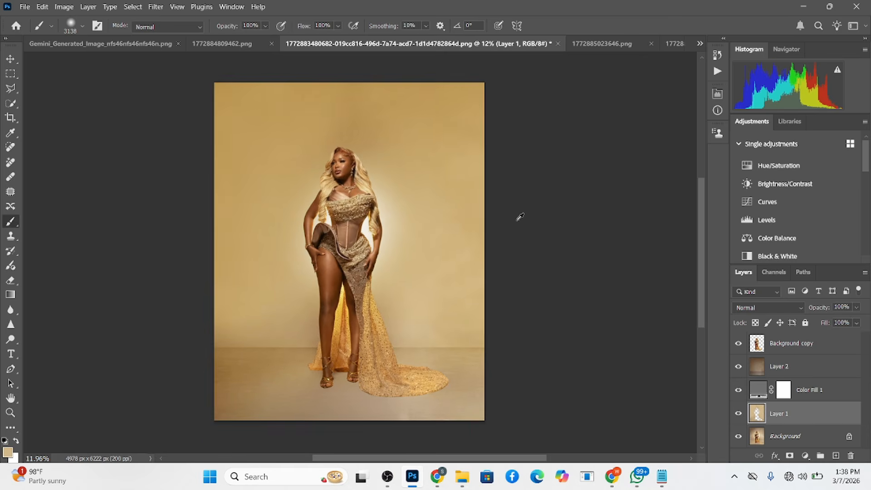
Compare the backdrop with and without Layer 1 and the gray fill, and lower the gray fill layer's opacity to 27%
left_click(739, 414)
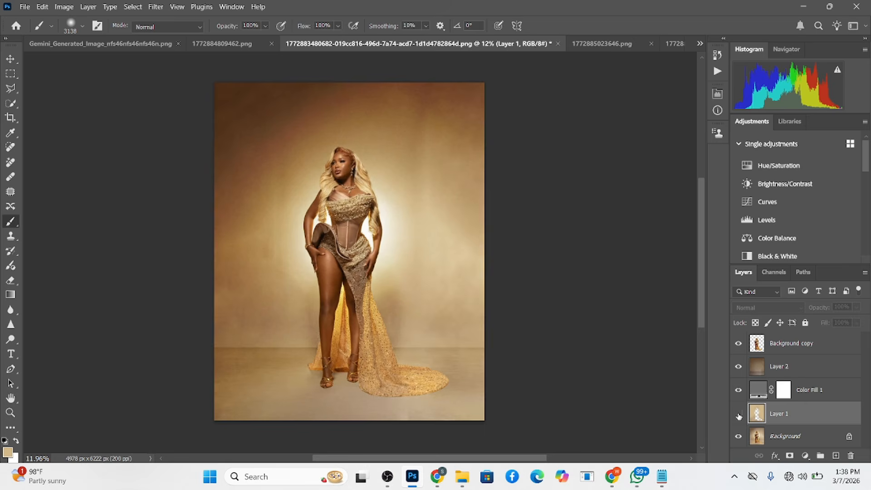
left_click(739, 414)
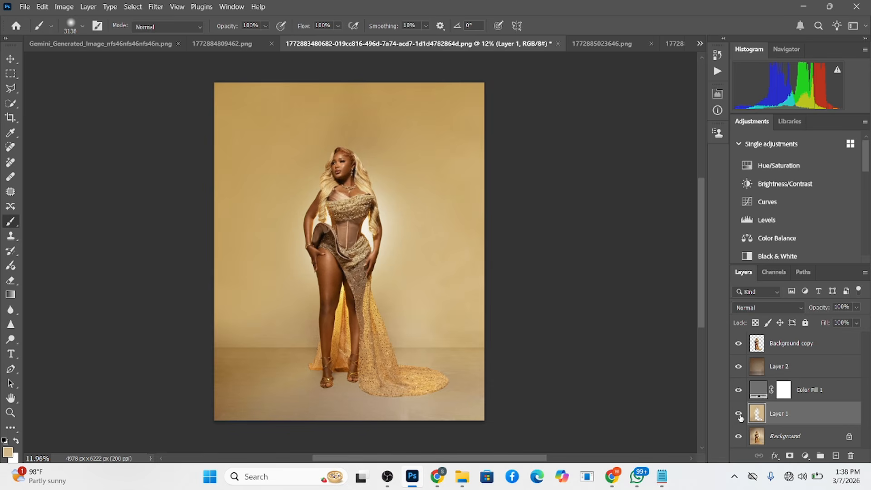
left_click(739, 391)
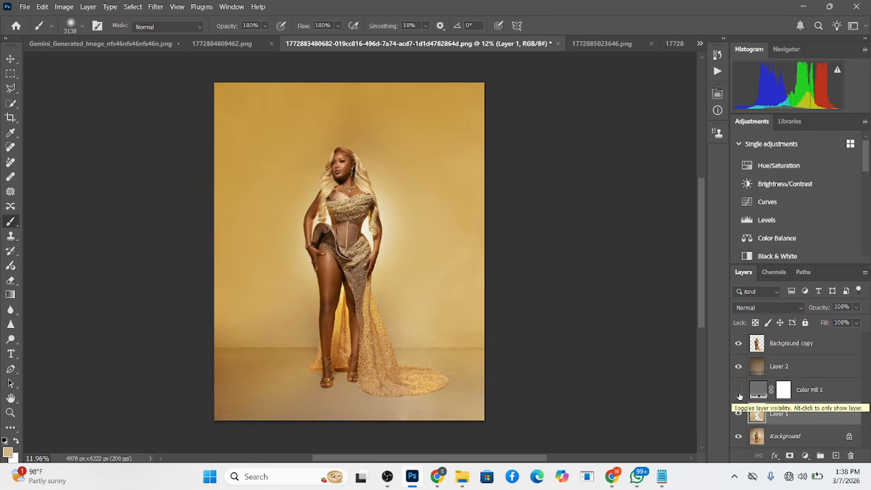
left_click(739, 392)
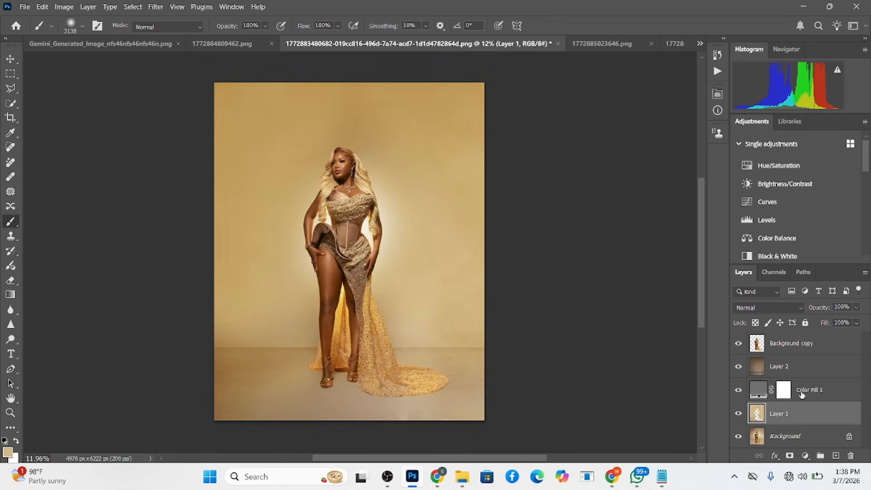
left_click(844, 394)
left_click(857, 308)
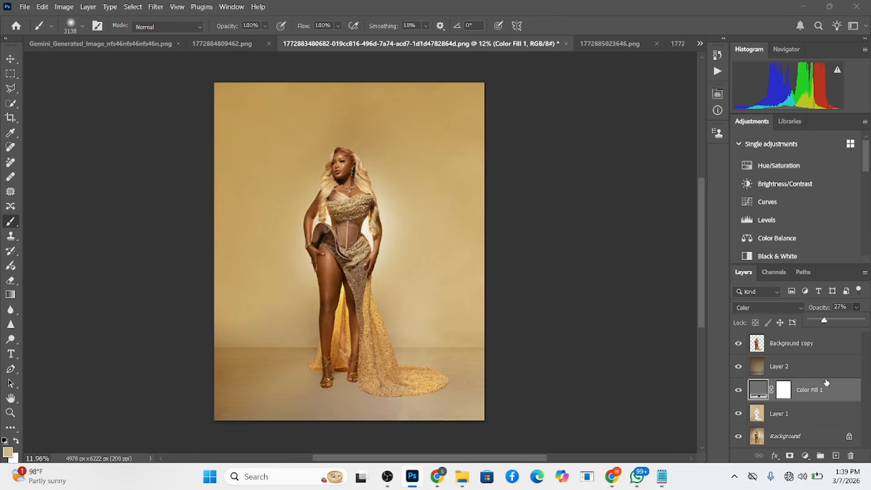
Compare the smoke images 1772884809462.png and 1772885023646.png, and unlock the background layer of 1772884809462.png
left_click(201, 44)
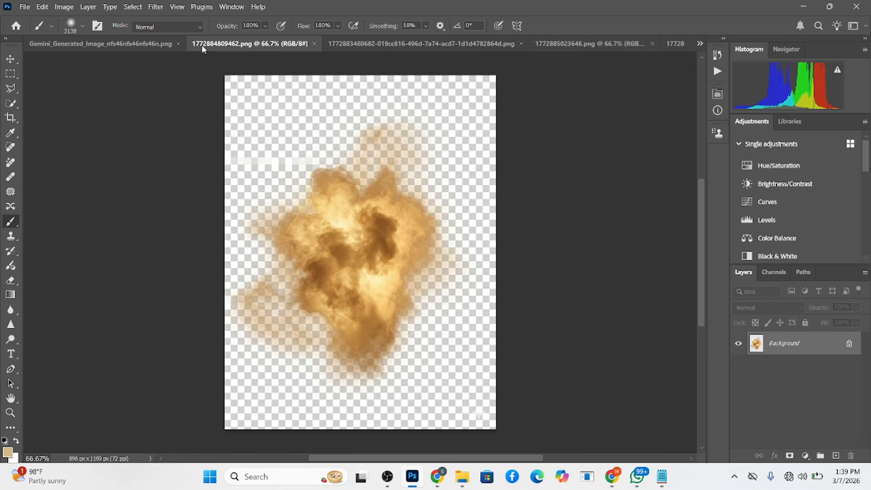
left_click(584, 42)
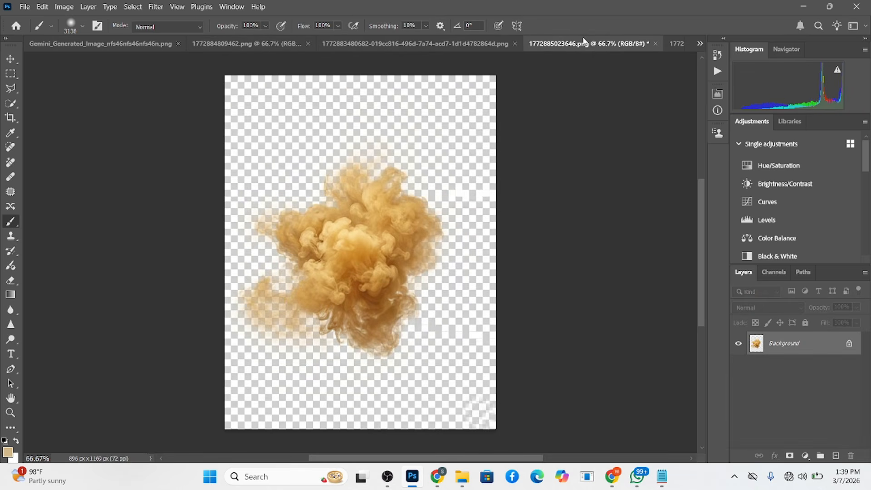
left_click(11, 60)
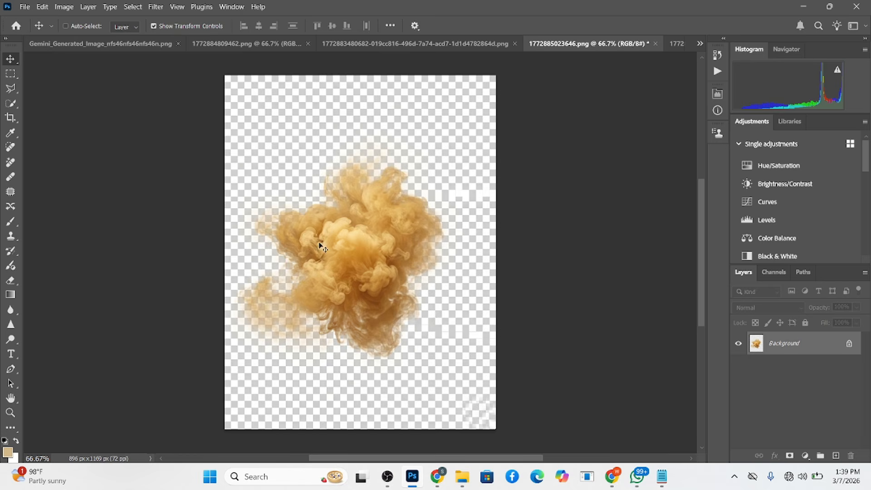
left_click(200, 44)
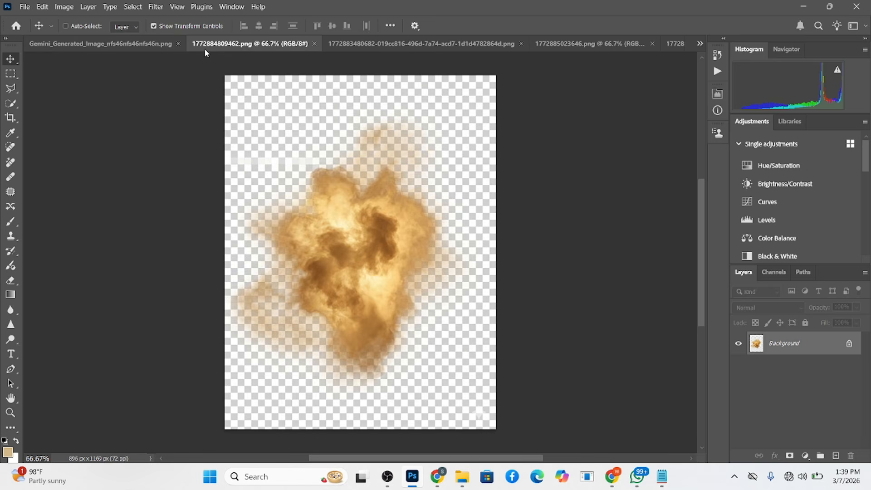
left_click(849, 345)
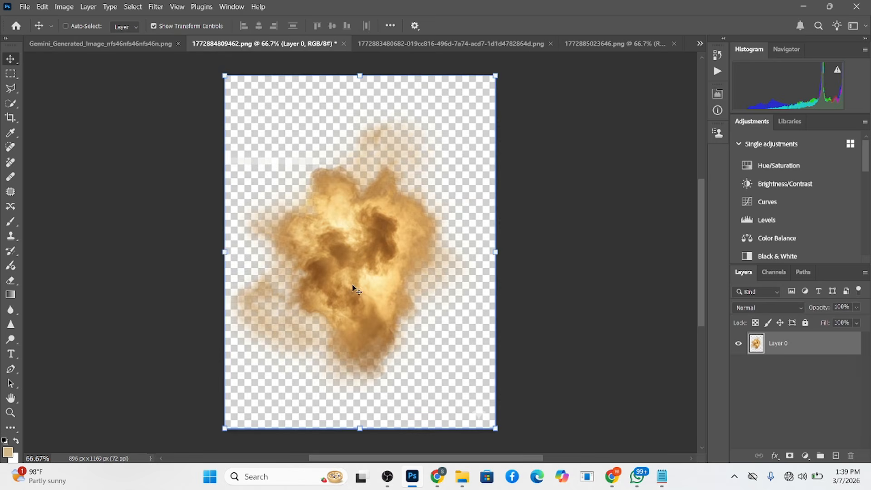
Try placing the smoke in the portrait beside the model, enlarged to 213.73%, preview blend modes on it, and delete that layer
left_click_drag(355, 288, 368, 211)
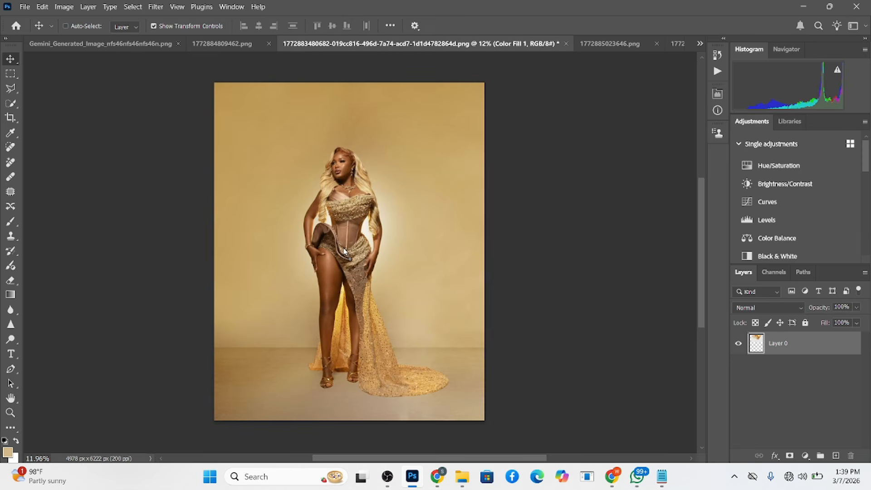
left_click_drag(343, 251, 363, 256)
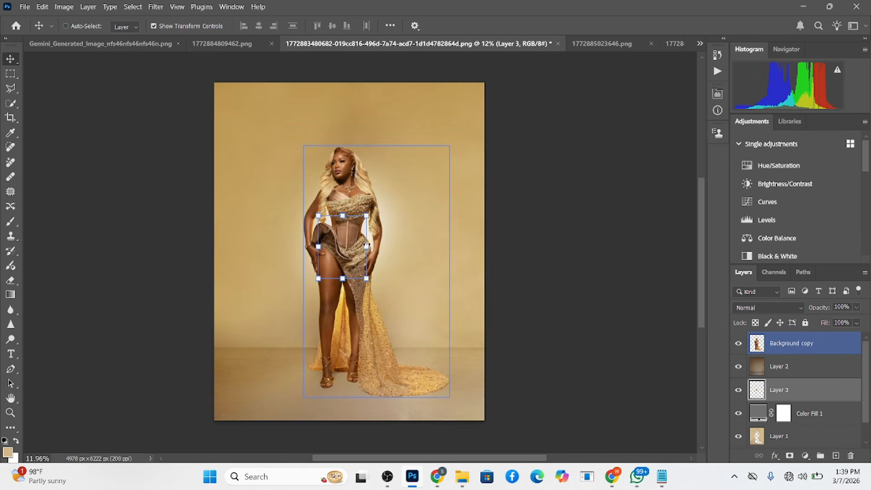
left_click_drag(367, 248, 432, 257)
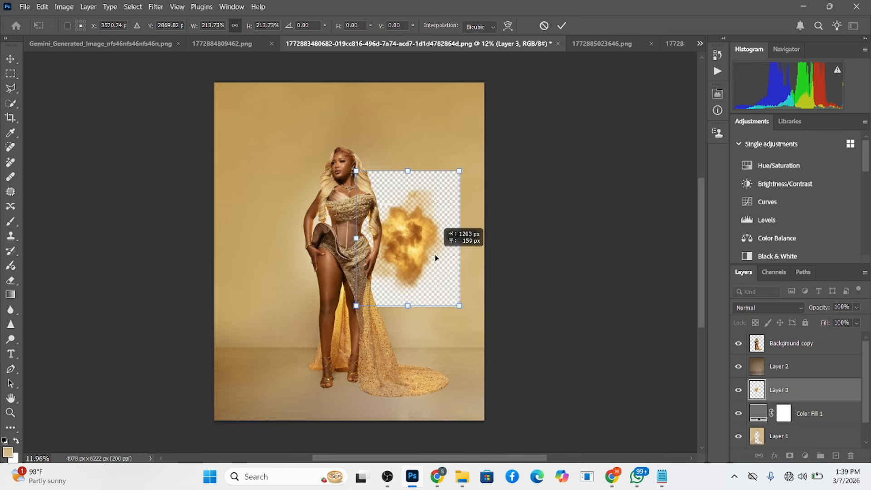
left_click(562, 25)
left_click(752, 305)
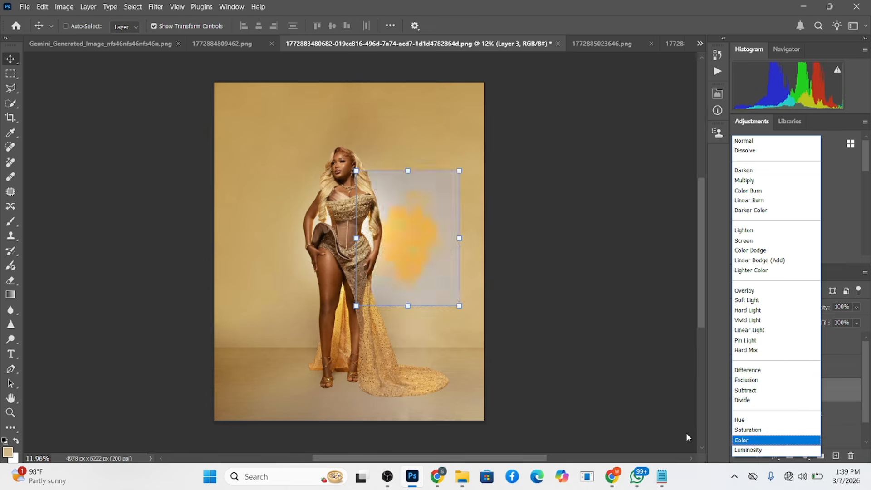
key("Escape")
key("Delete")
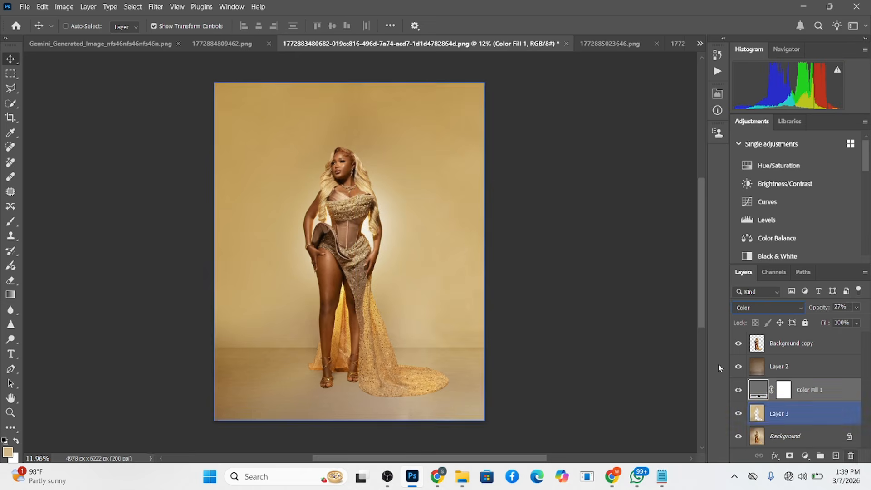
Remove the background around the smoke in 1772884809462.png, leaving the cloud isolated by a layer mask
left_click(209, 44)
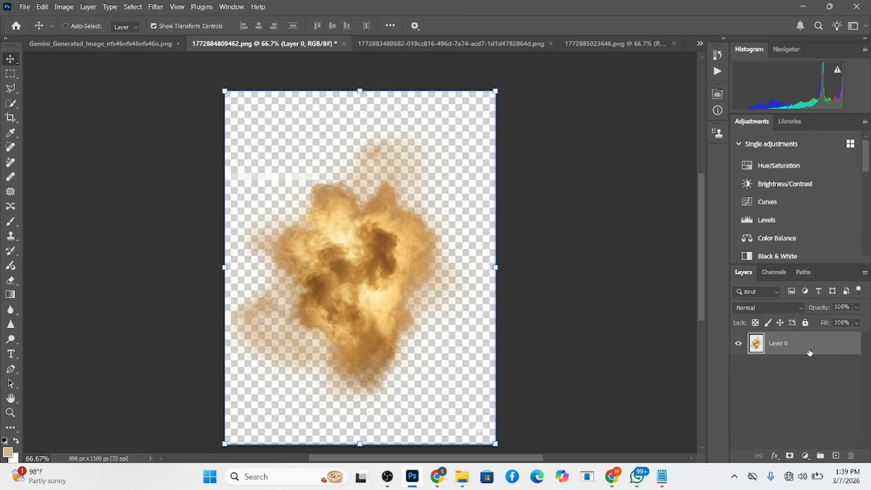
left_click(718, 55)
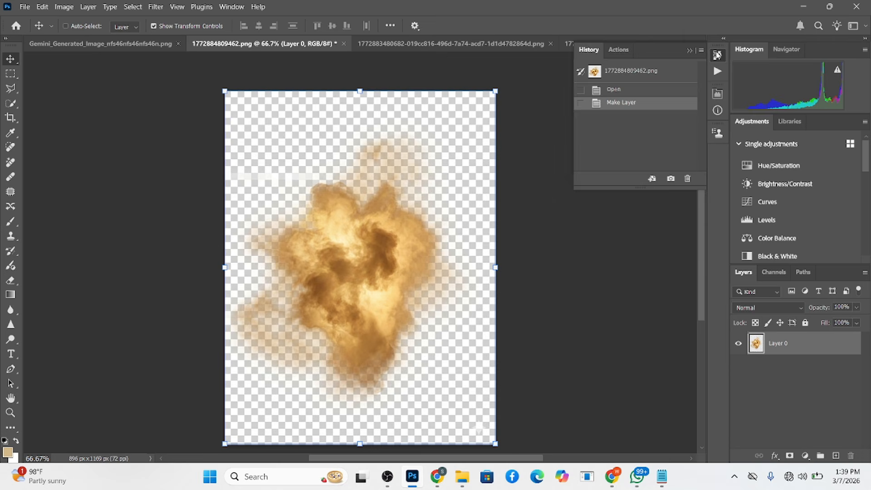
left_click(717, 55)
left_click(231, 7)
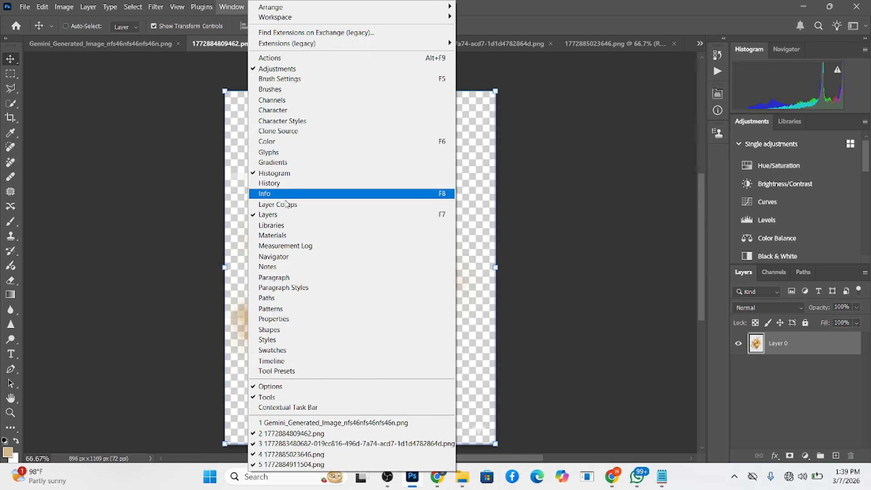
left_click(287, 319)
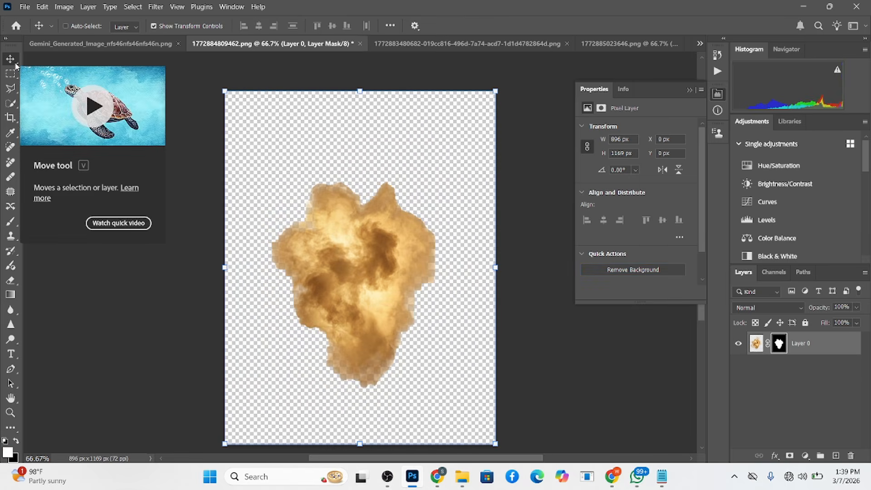
Copy the masked smoke into the portrait, enlarge it to 411.38%, and centre it behind the model's upper body
left_click_drag(341, 297, 437, 283)
left_click_drag(408, 312, 449, 233)
left_click_drag(409, 255, 410, 244)
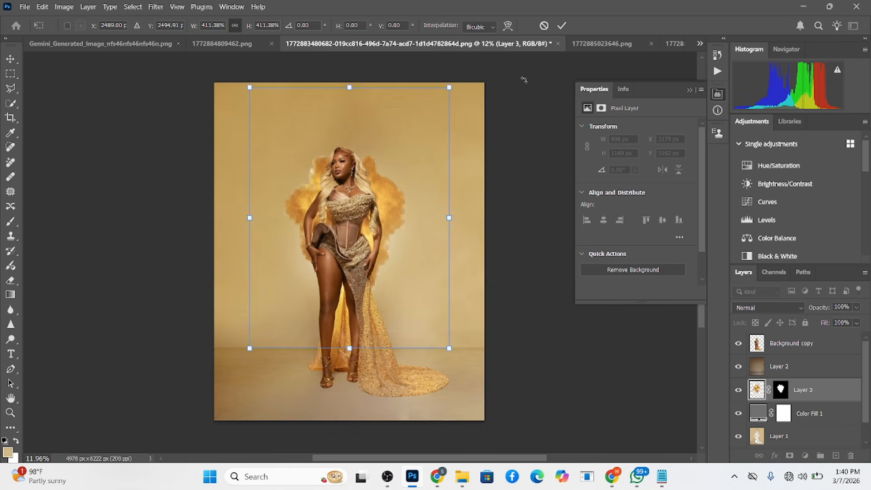
left_click(564, 29)
Try the Darker Color blend mode and a heavy Gaussian Blur on the smoke layer
left_click(789, 311)
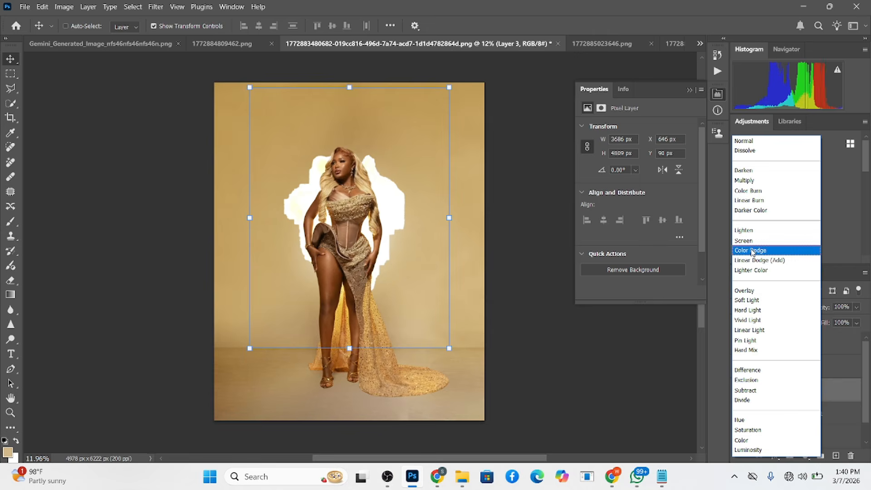
left_click(749, 210)
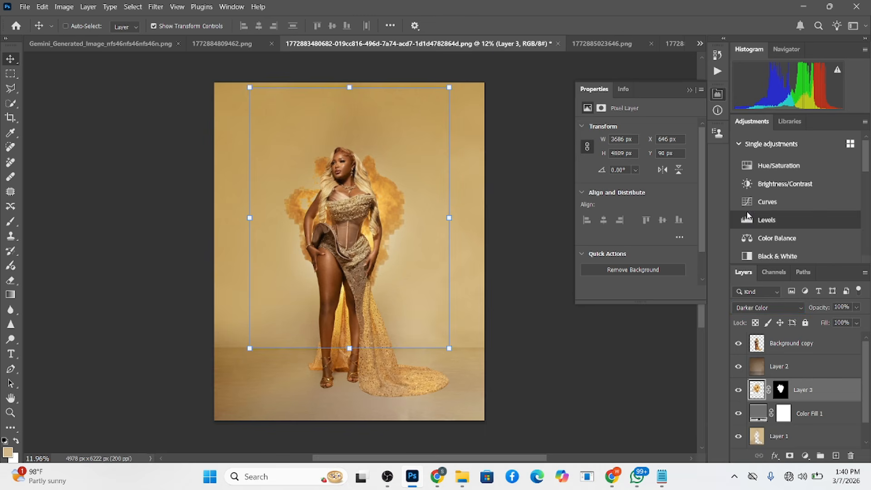
left_click(156, 6)
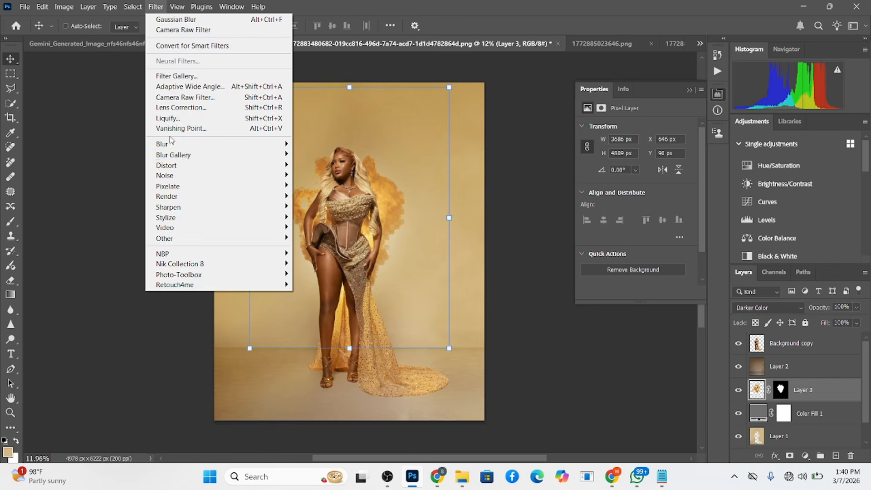
mouse_move(177, 145)
left_click(314, 196)
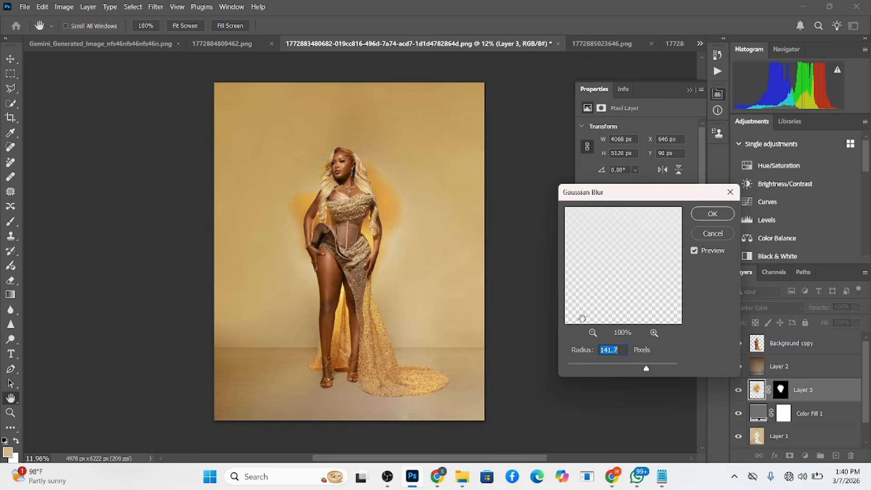
mouse_move(646, 369)
left_mouse_down()
mouse_move(627, 369)
mouse_move(649, 369)
left_mouse_up()
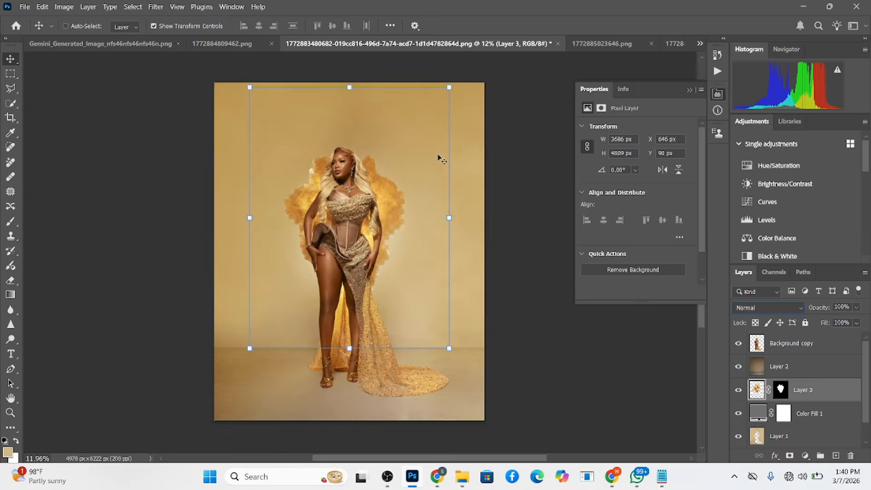
Apply a Gaussian Blur with a 12.5 pixel radius to the smoke layer
left_click(156, 7)
mouse_move(177, 146)
left_click(311, 188)
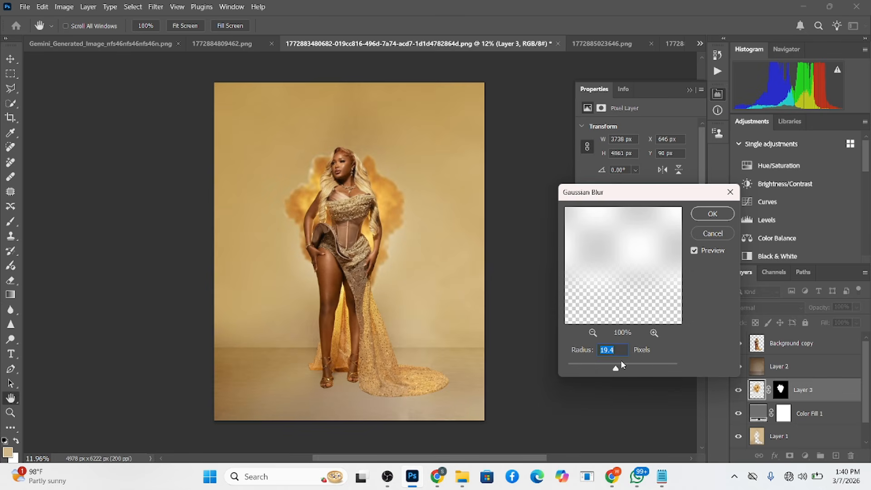
left_click_drag(616, 369, 613, 368)
left_click(711, 212)
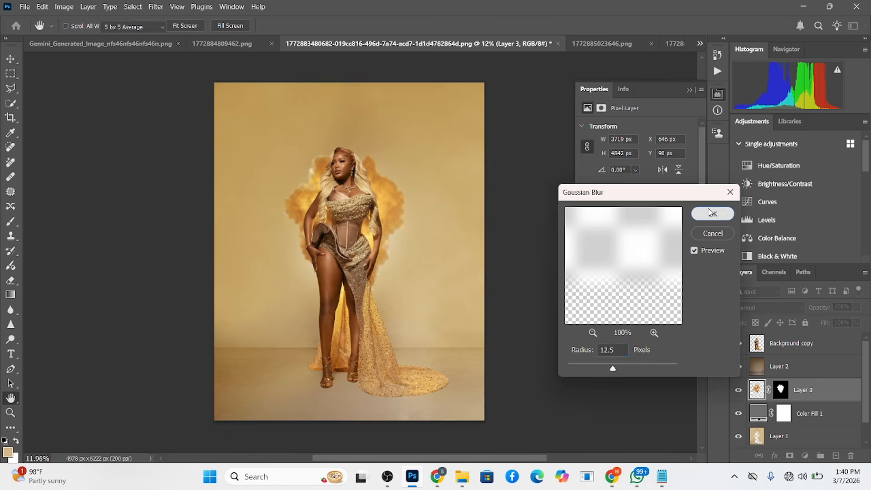
Set the smoke layer's Blend If with underlying splits at 173 and 179, and split the current layer's shadow and highlight ranges inward
double_click(833, 395)
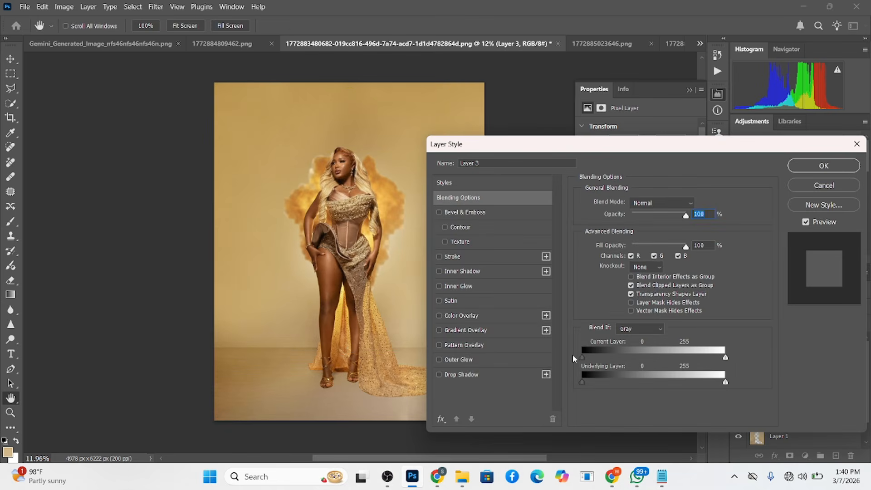
left_click_drag(587, 383, 658, 386)
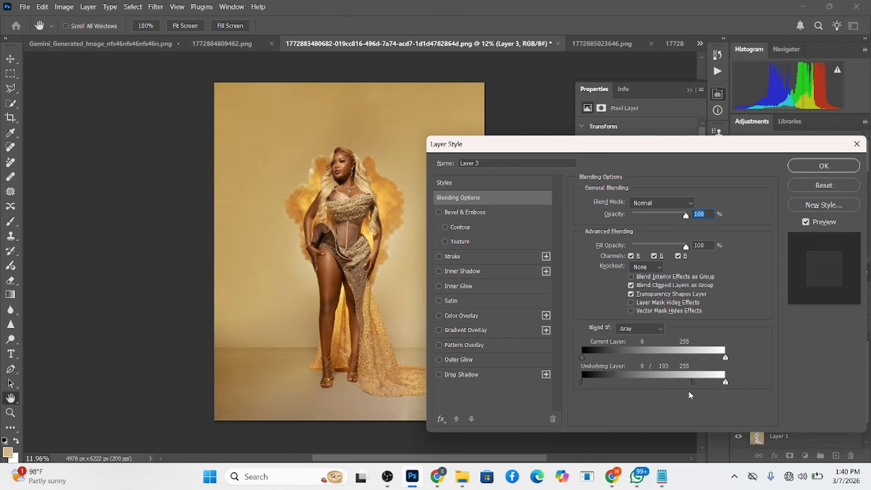
left_click_drag(725, 383, 683, 386)
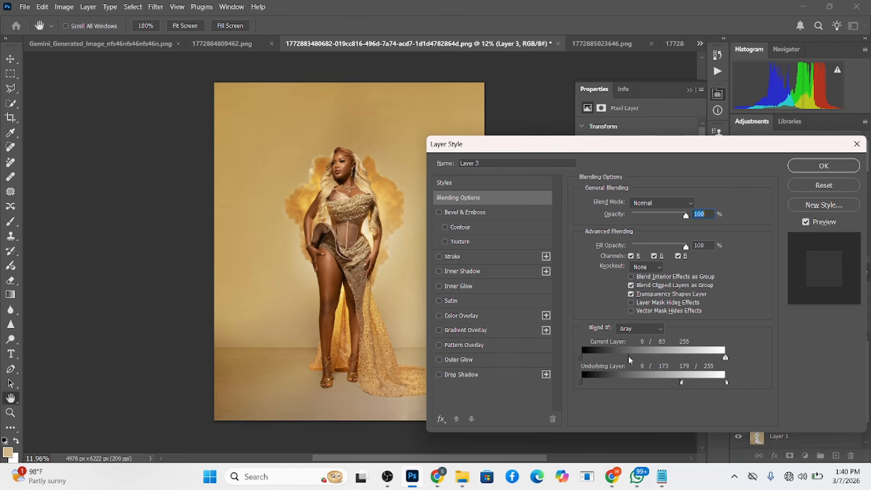
left_click_drag(629, 358, 649, 358)
left_click_drag(725, 358, 708, 361)
left_click(823, 166)
Enlarge the smoke behind the model to 120.48% and lower its layer opacity to 23%
key("v")
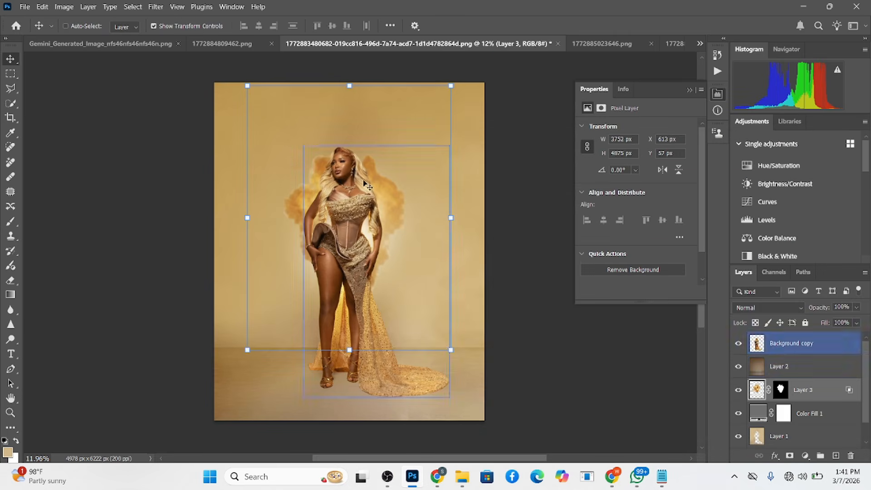
left_click_drag(452, 219, 439, 234)
left_click(856, 308)
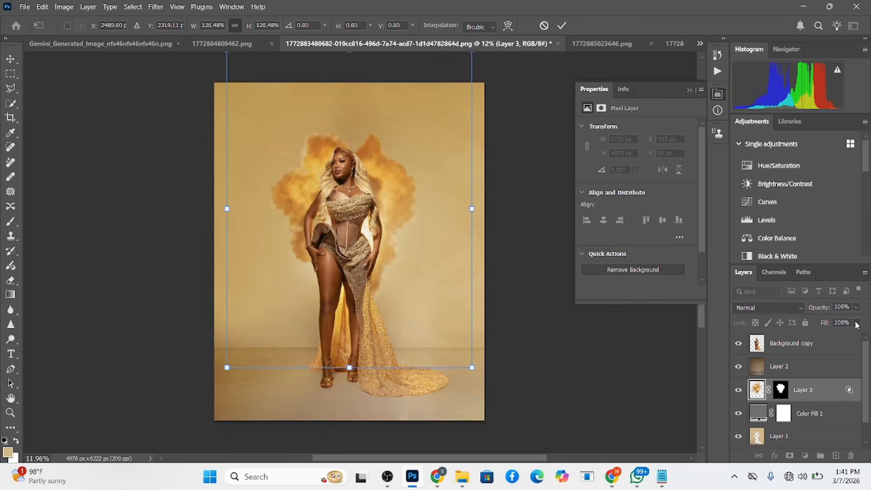
left_click_drag(857, 322, 822, 322)
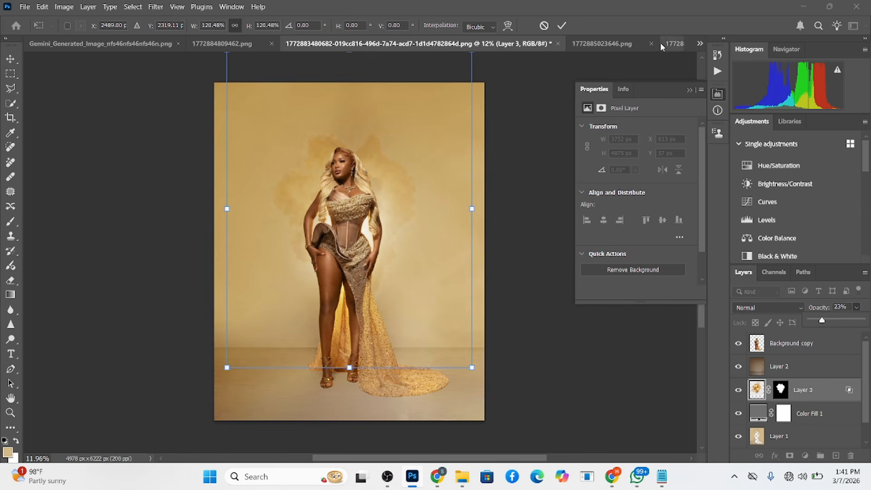
Unlock the background layer of 1772885023646.png and remove the background around its smoke cloud
left_click(604, 43)
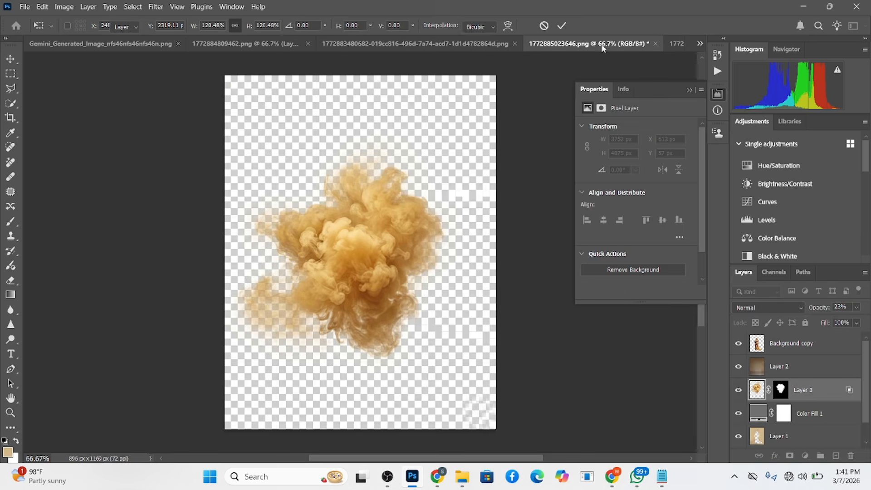
left_click(375, 238)
key("Escape")
left_click(850, 345)
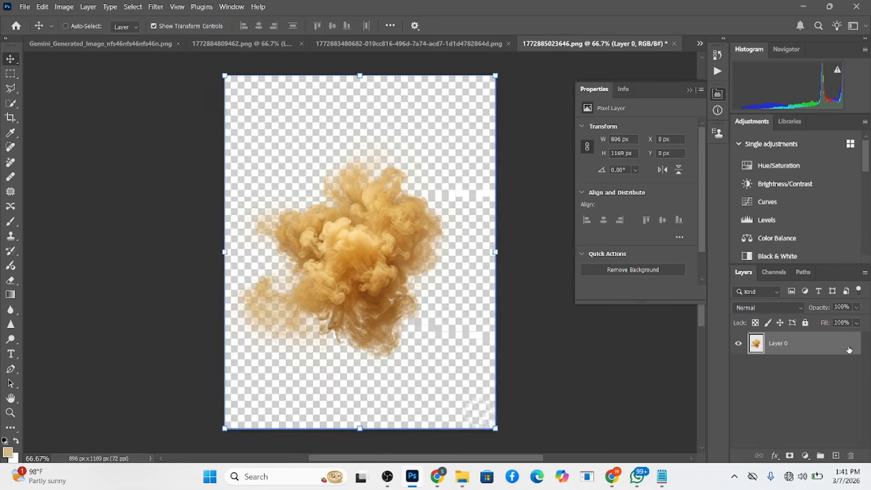
left_click(658, 270)
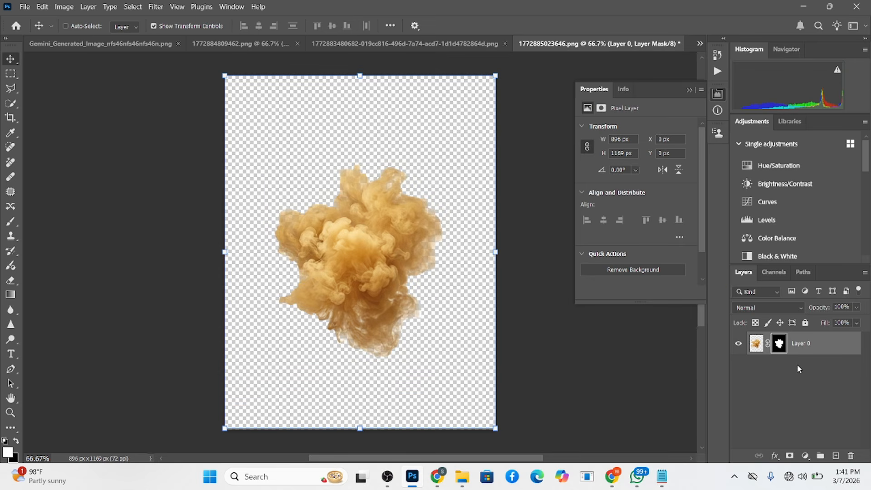
Feather the smoke cloud's layer mask by 14.6 px and shift the cloud slightly down and left on its canvas
left_click(759, 348)
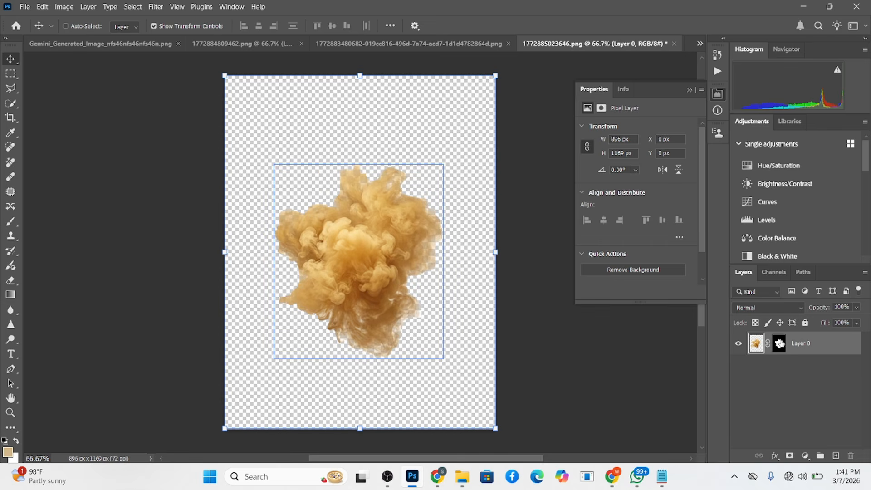
left_click(623, 89)
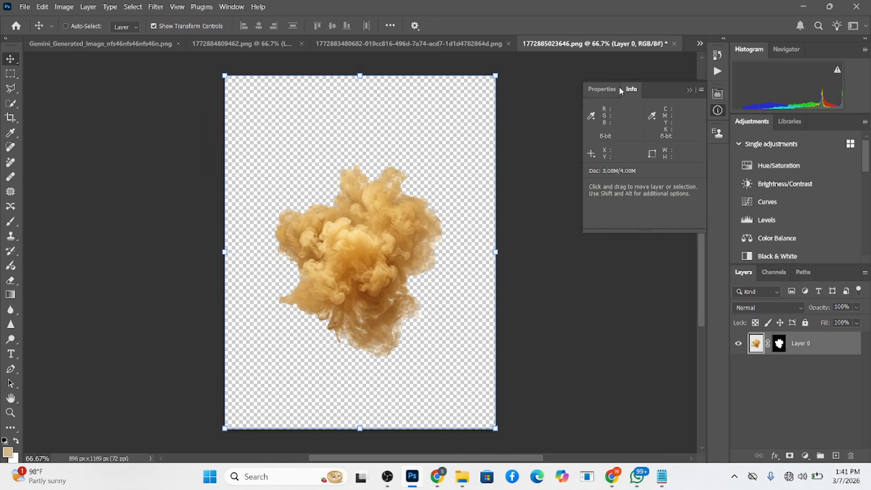
left_click(604, 90)
left_click(780, 344)
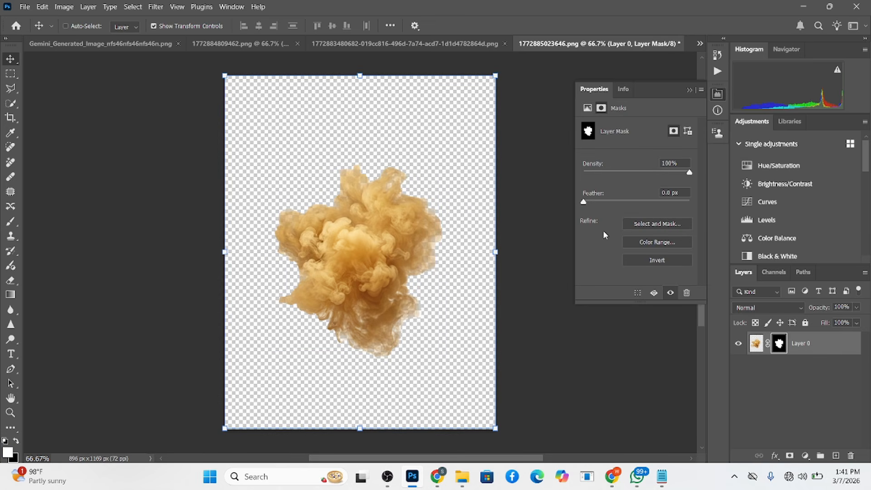
left_click_drag(606, 201, 628, 203)
mouse_move(410, 211)
left_mouse_down()
mouse_move(399, 245)
mouse_move(396, 221)
left_mouse_up()
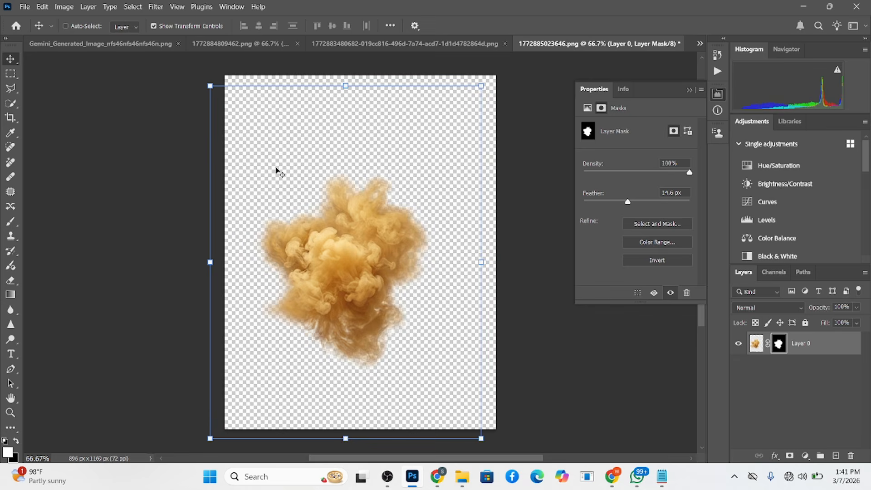
Copy the feathered smoke cloud with its mask from 1772885023646.png into the portrait document, directly above the existing smoke layer
left_click_drag(277, 241, 338, 50)
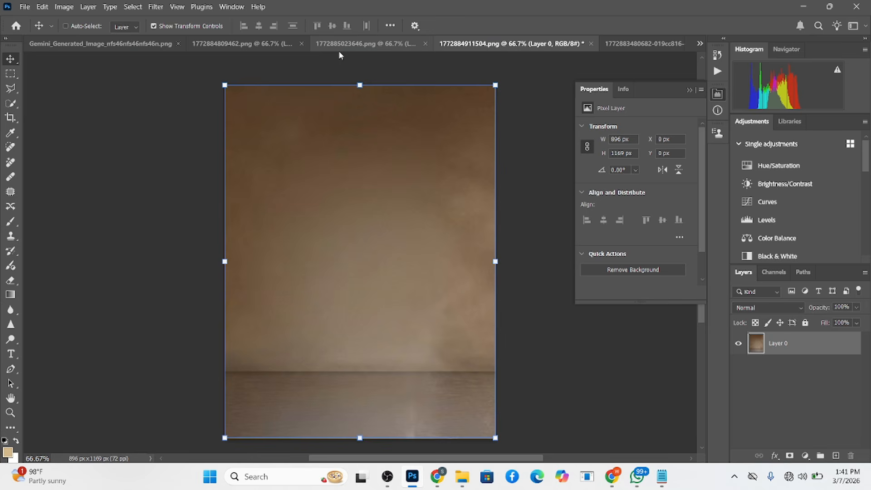
left_click(339, 50)
left_click(644, 44)
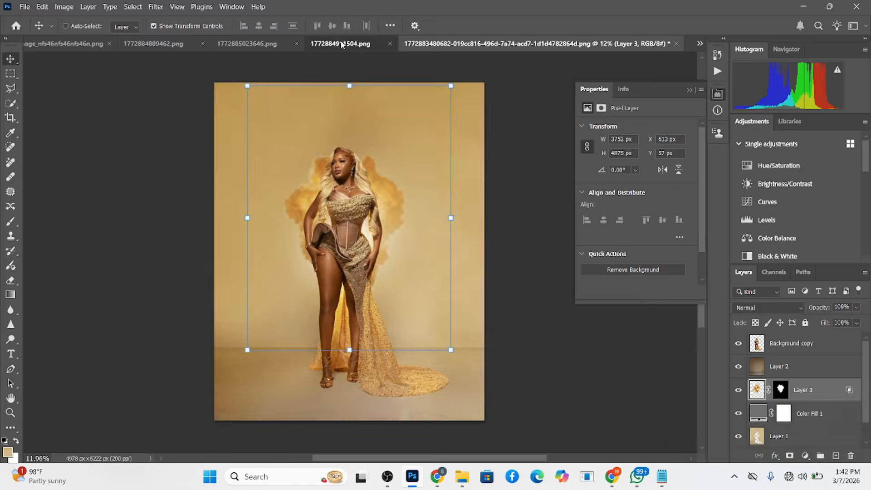
left_click(241, 43)
left_click(405, 48)
left_click_drag(442, 68, 420, 43)
left_click_drag(382, 227, 354, 228)
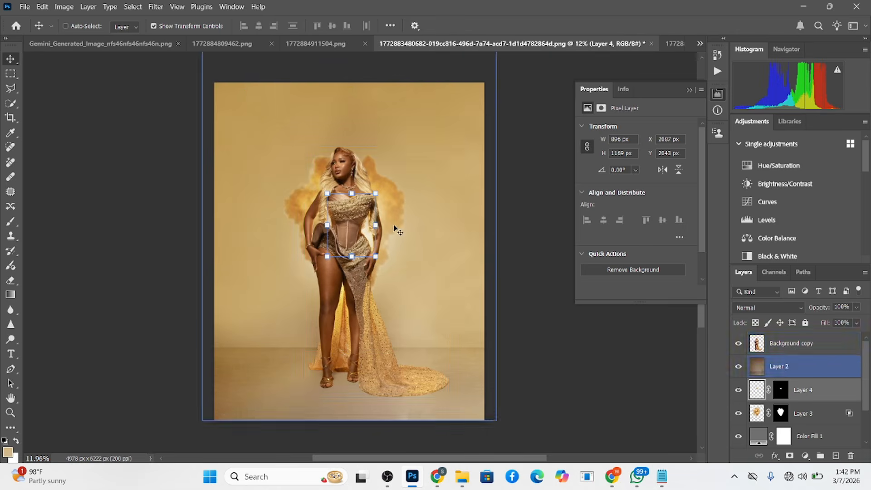
Hide the newly added smoke layer and set the older smoke layer's opacity to 50%
left_click(739, 389)
left_click(808, 414)
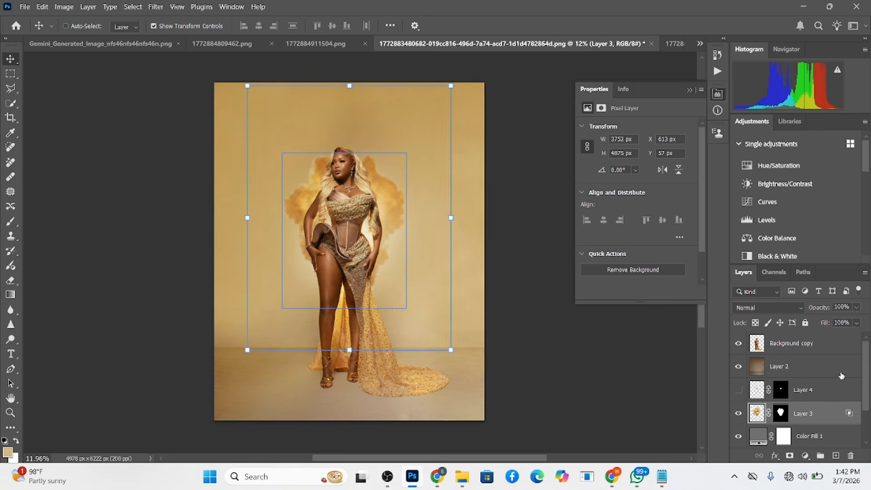
left_click(857, 307)
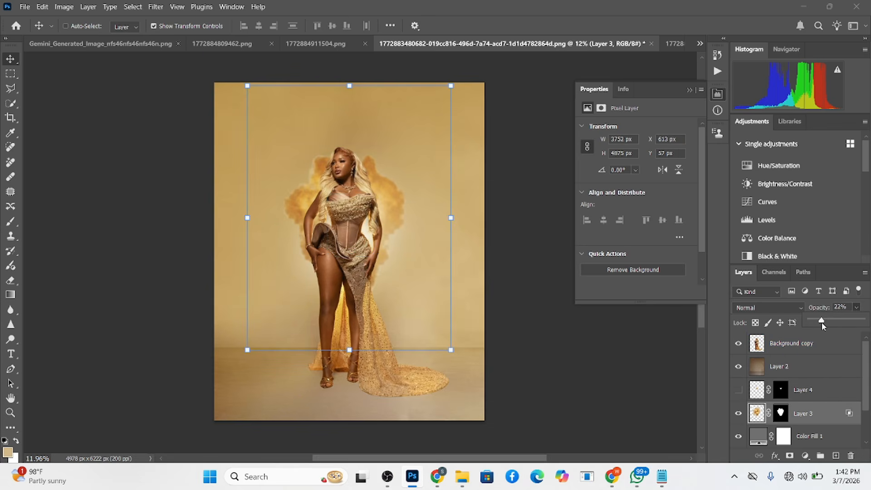
left_click_drag(822, 323, 823, 323)
left_click_drag(824, 324, 834, 323)
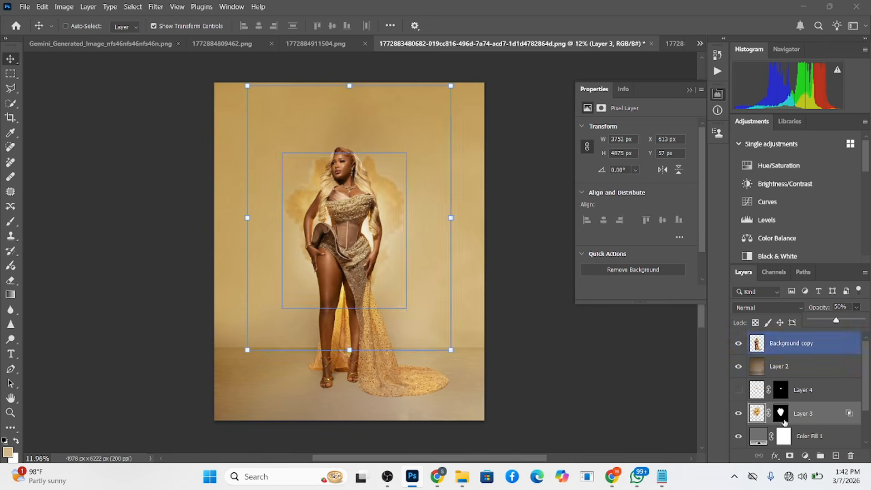
Show the new smoke layer again and enlarge it to 803.97%, positioning the cloud around the model
left_click(737, 391)
left_click(820, 393)
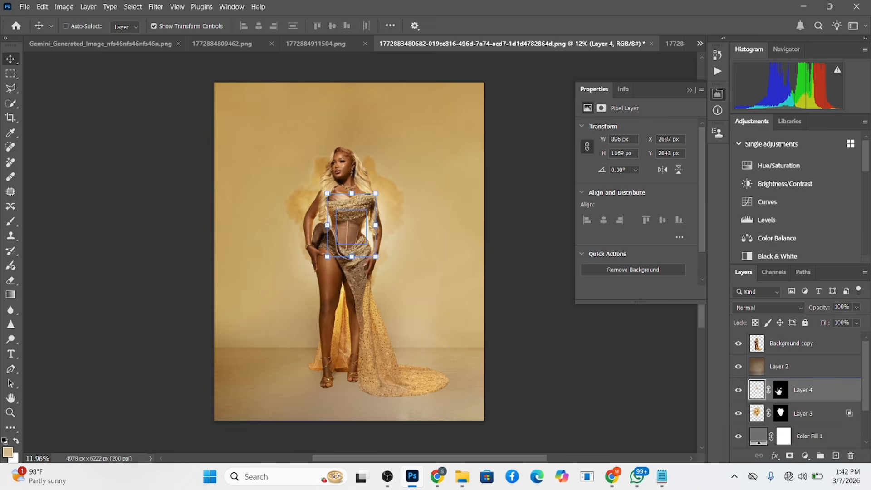
left_click_drag(377, 194, 590, 120)
left_click_drag(433, 287, 430, 267)
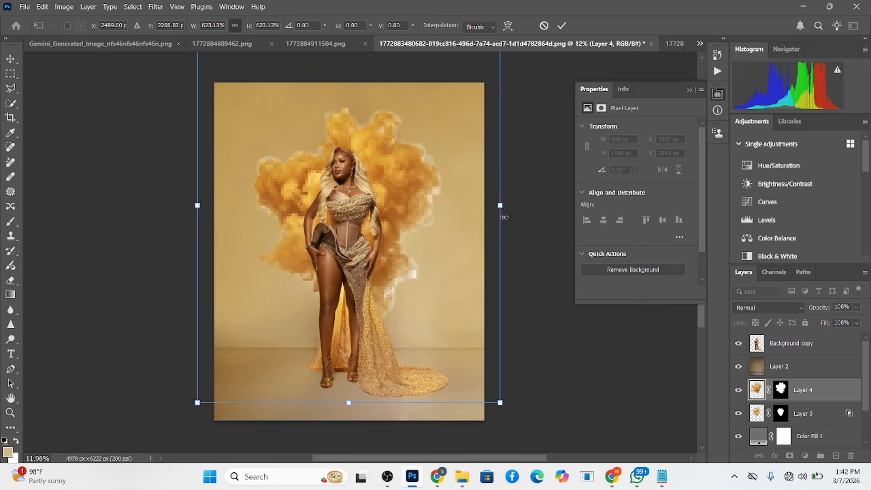
left_click_drag(501, 206, 545, 205)
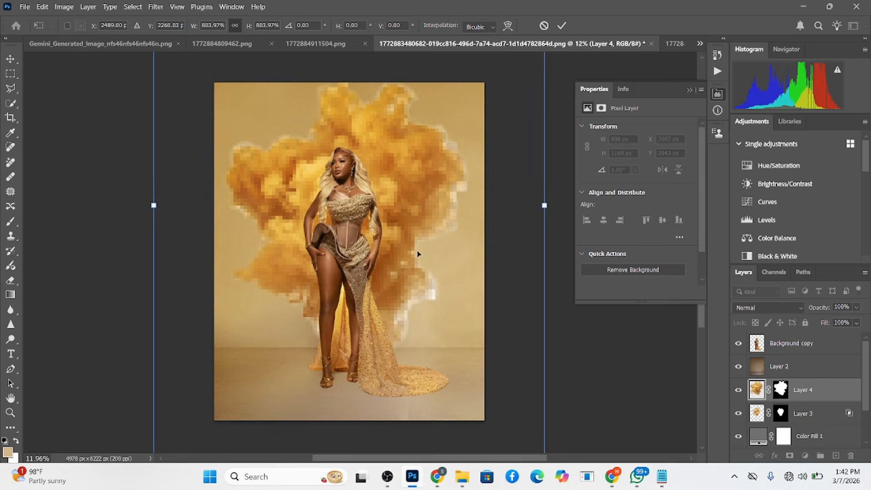
left_click_drag(417, 251, 413, 256)
left_click(562, 25)
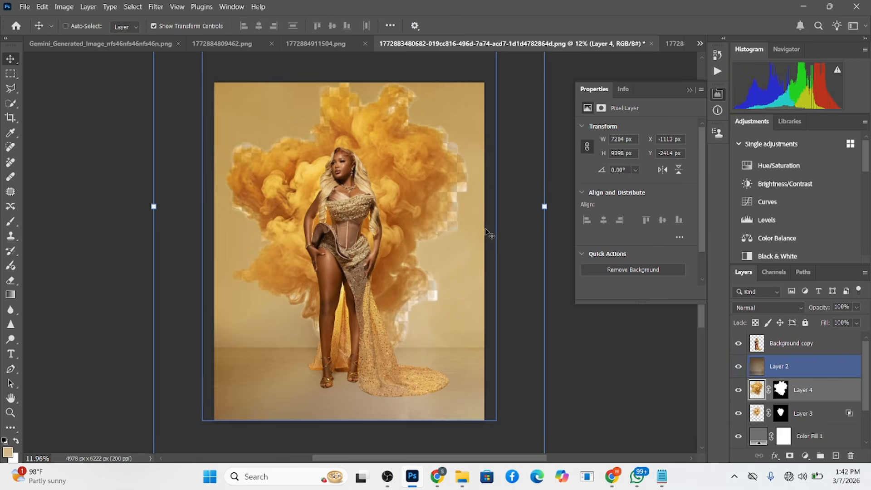
Move the enlarged smoke cloud slightly down and rotate it by -30.15° behind the model
mouse_move(433, 314)
left_mouse_down()
mouse_move(438, 305)
mouse_move(436, 325)
left_mouse_up()
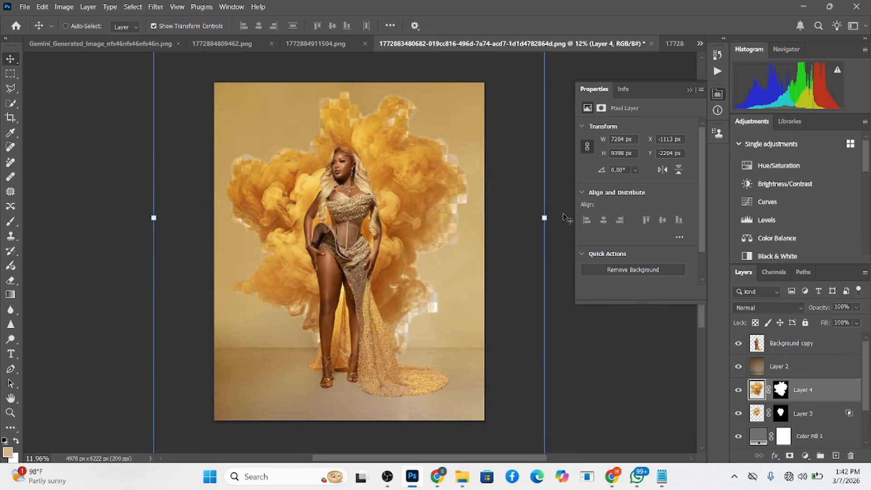
left_click_drag(555, 223, 560, 97)
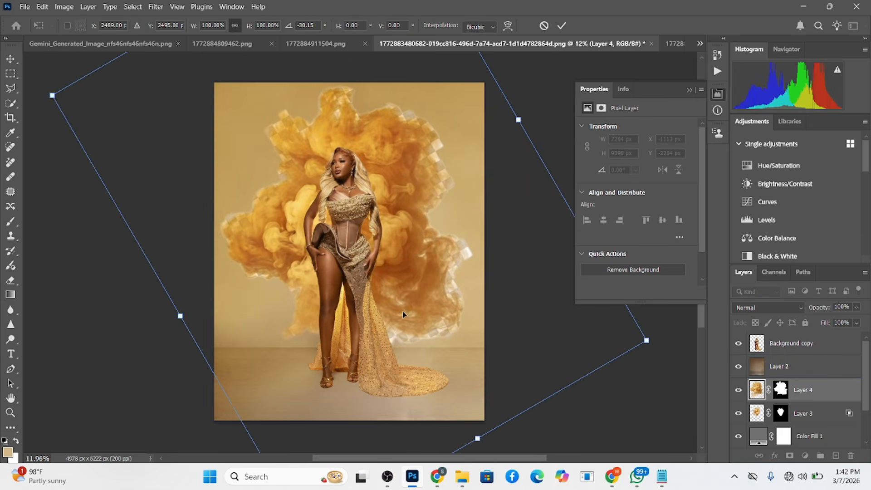
left_click_drag(391, 304, 390, 303)
Set the enlarged smoke layer's mask to 100% density and 0 px feather
left_click(778, 392)
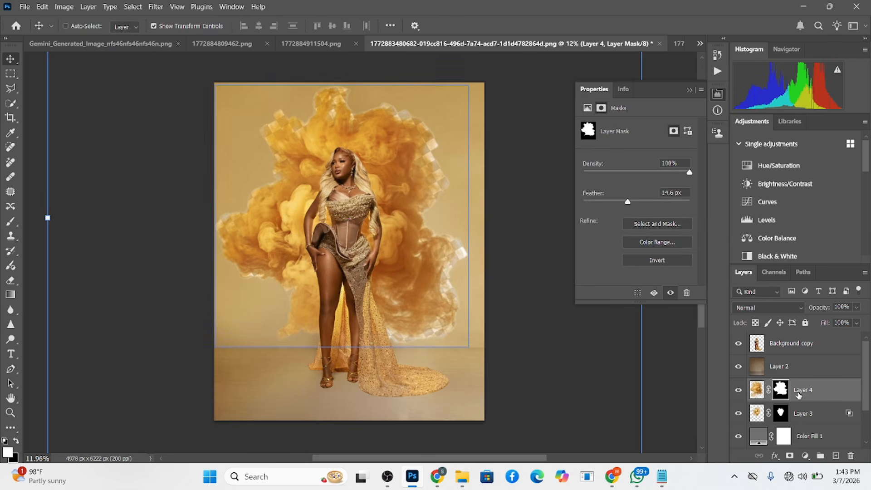
mouse_move(652, 205)
left_mouse_down()
mouse_move(663, 205)
mouse_move(638, 208)
left_mouse_up()
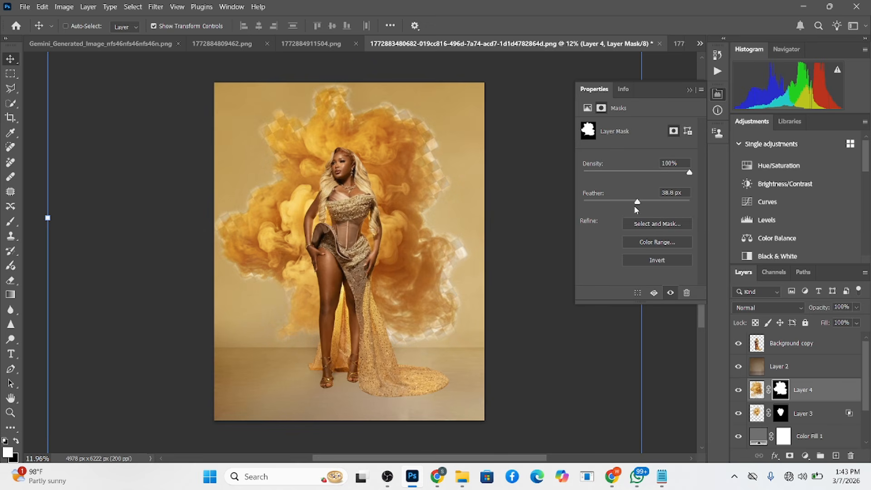
left_click_drag(680, 174, 710, 176)
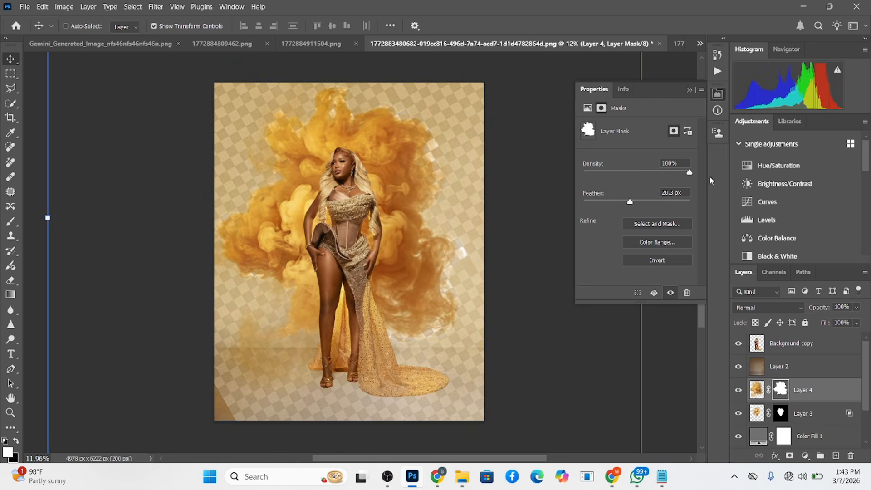
left_click_drag(641, 201, 584, 202)
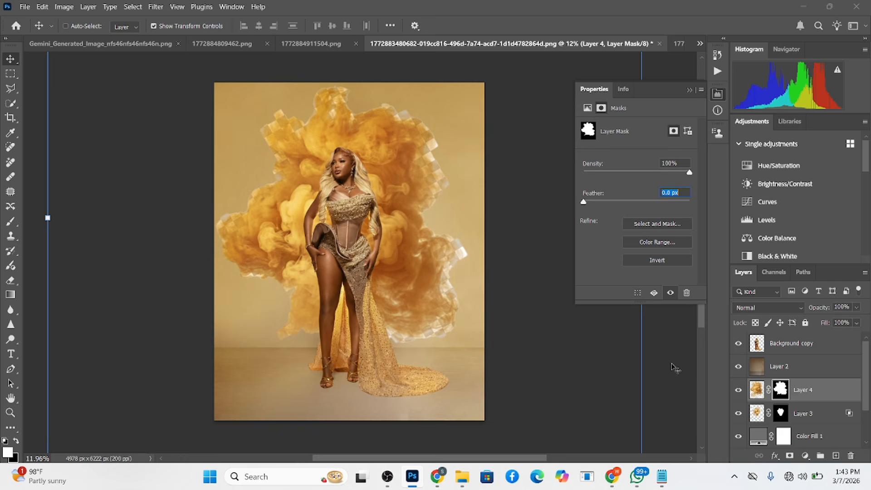
Try the Dissolve blend mode at 32% opacity and the Soft Light blend mode on the enlarged smoke layer
left_click(795, 310)
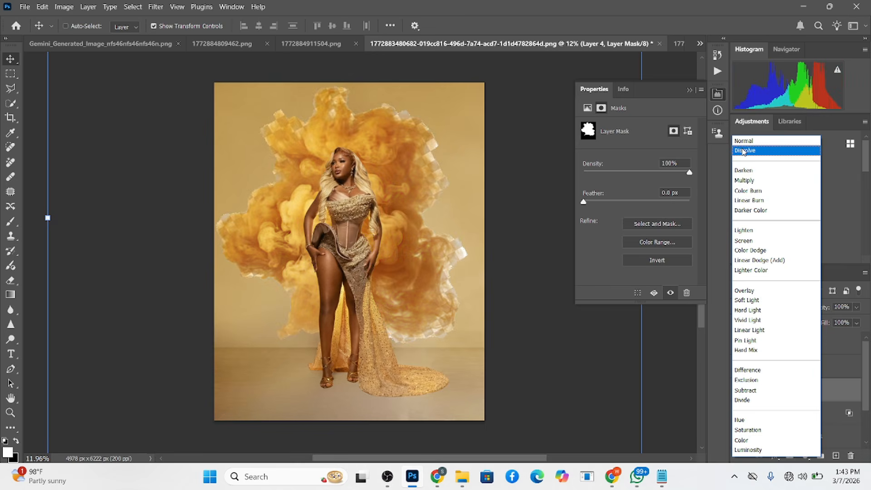
left_click(745, 152)
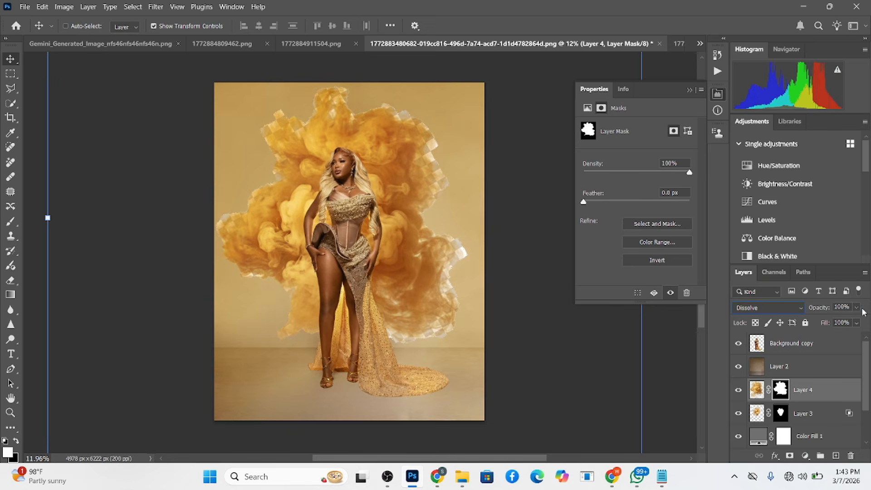
left_click(858, 308)
left_click_drag(839, 322, 828, 324)
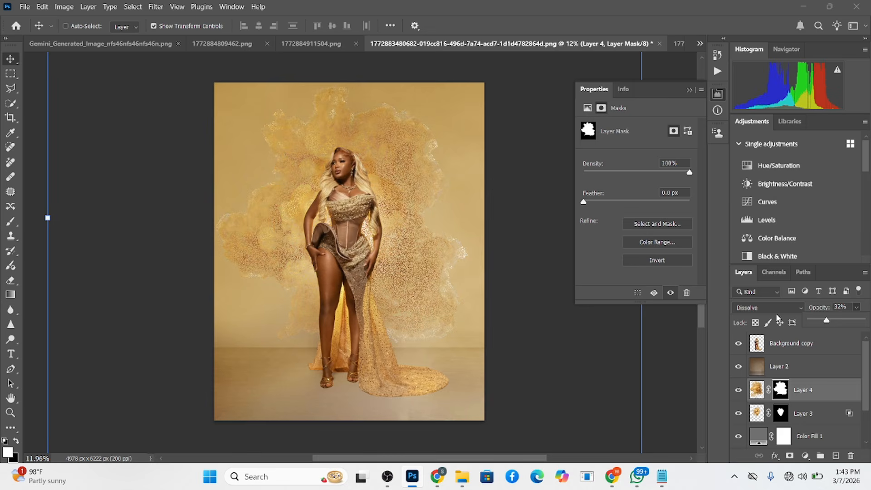
left_click(778, 309)
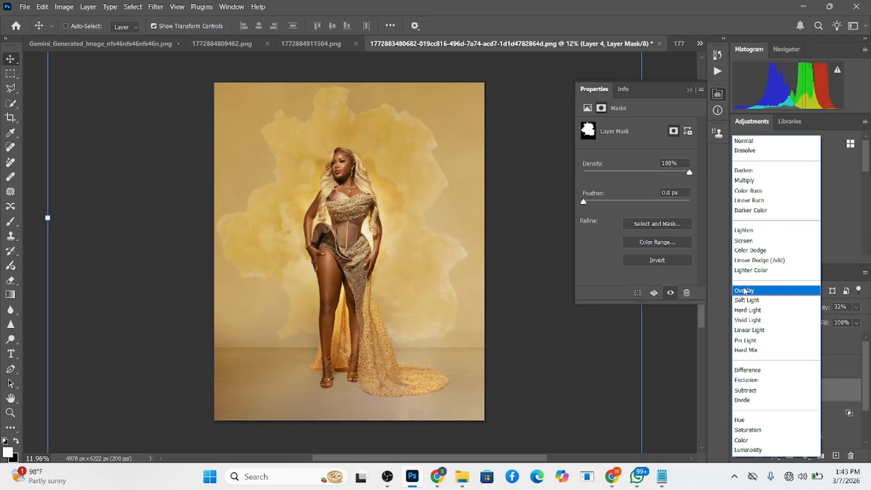
left_click(752, 300)
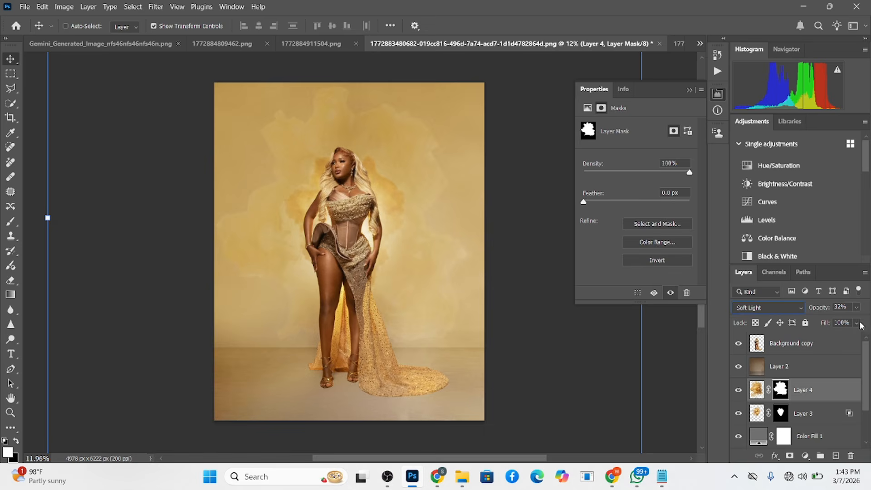
Set the enlarged smoke layer's opacity to 45% and its blend mode to Normal
left_click_drag(818, 310, 826, 310)
left_click(781, 314)
left_click(751, 141)
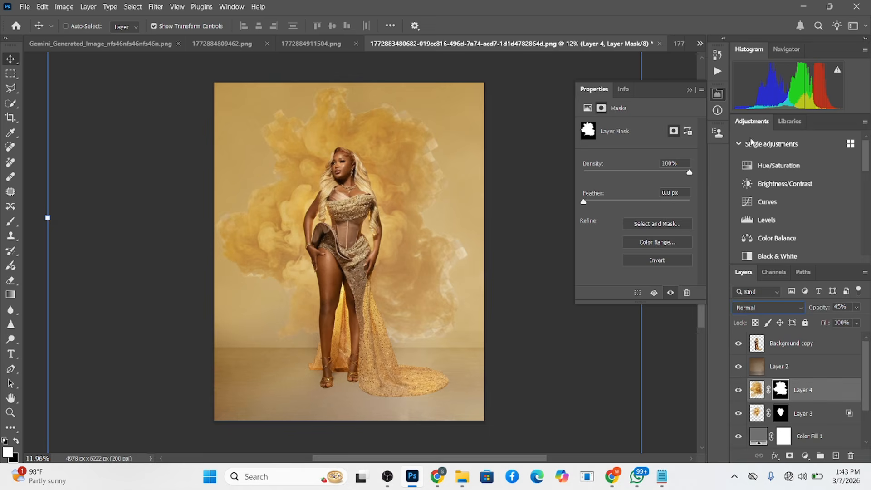
left_click(155, 7)
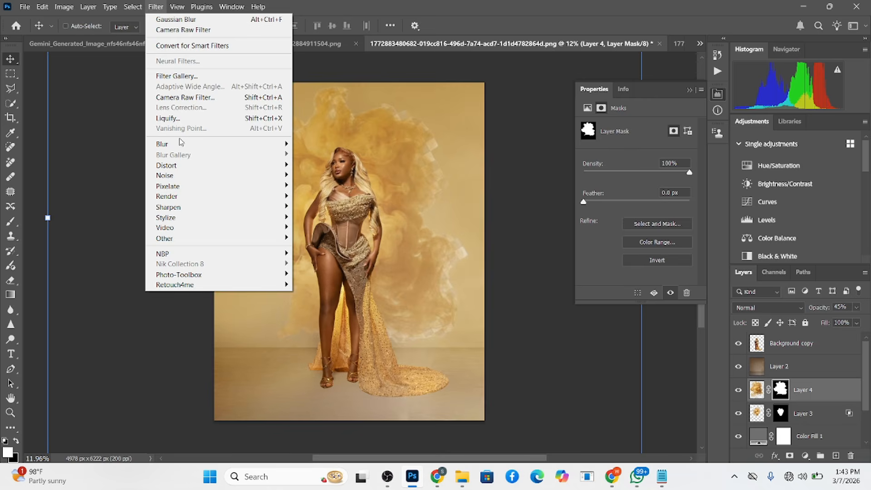
mouse_move(184, 143)
left_click(336, 188)
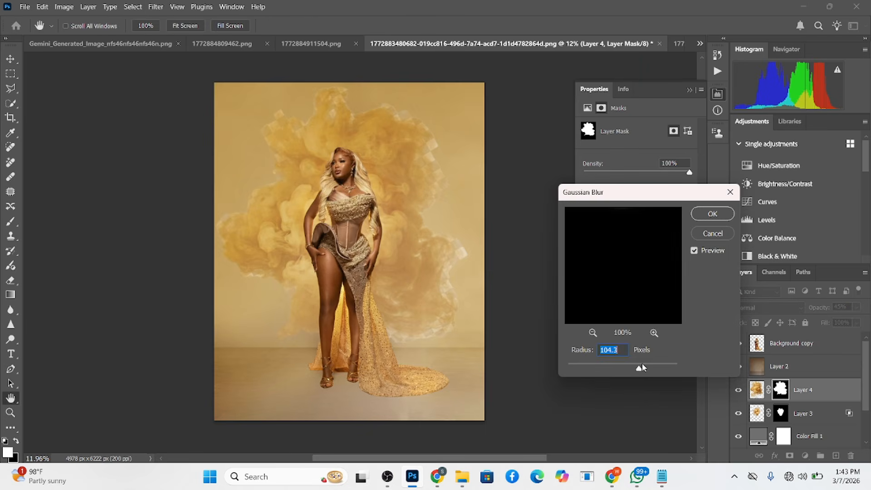
left_click(712, 234)
Apply a 5.4-pixel Gaussian Blur to the enlarged smoke layer's image rather than its mask
left_click(757, 389)
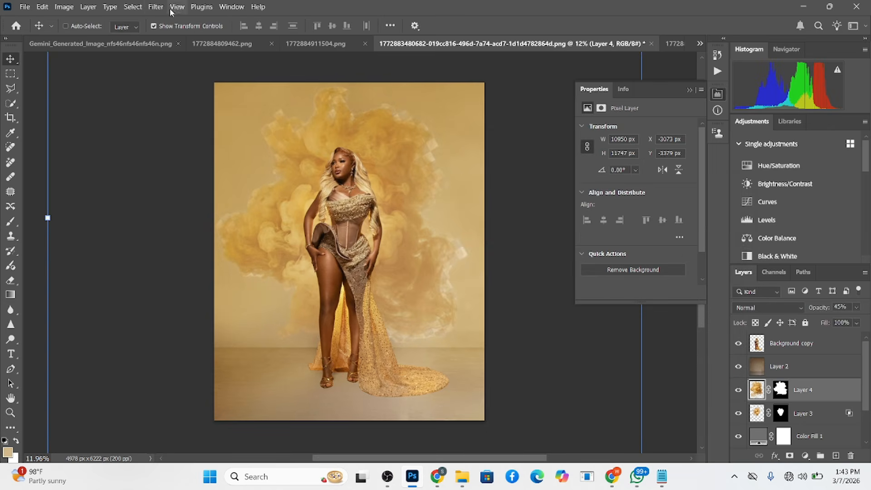
left_click(156, 6)
mouse_move(171, 144)
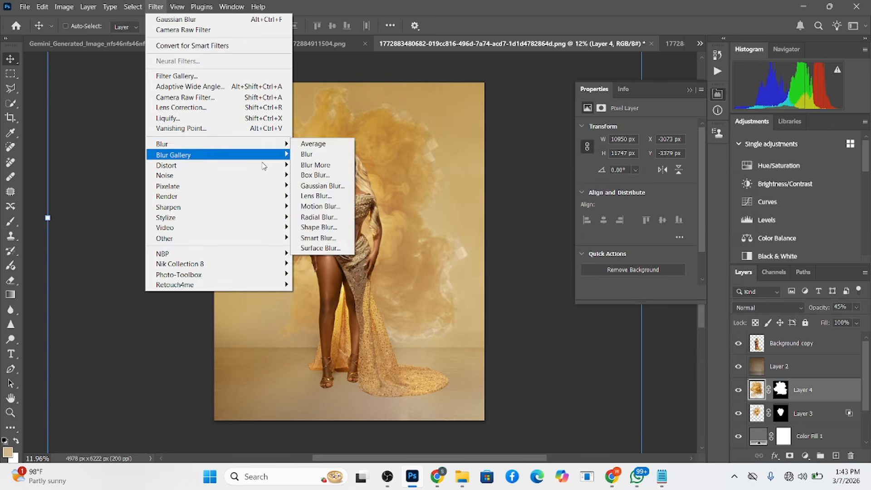
left_click(310, 188)
left_click_drag(636, 371, 639, 372)
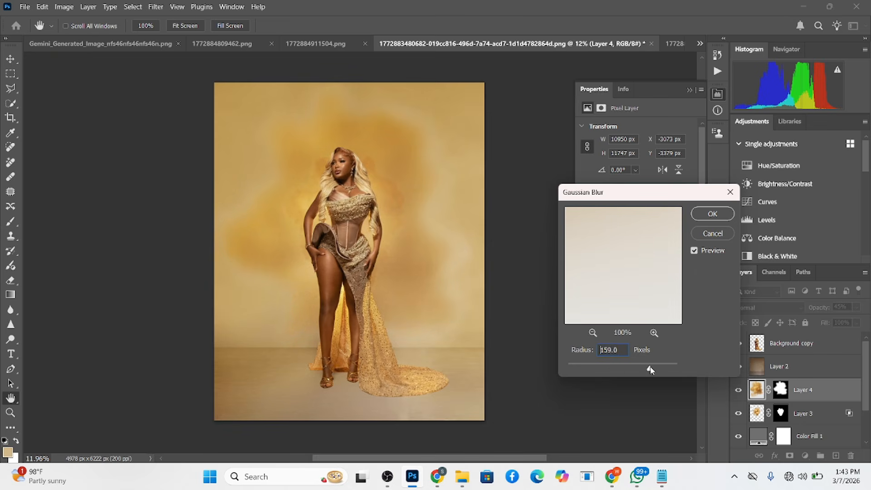
left_click(634, 367)
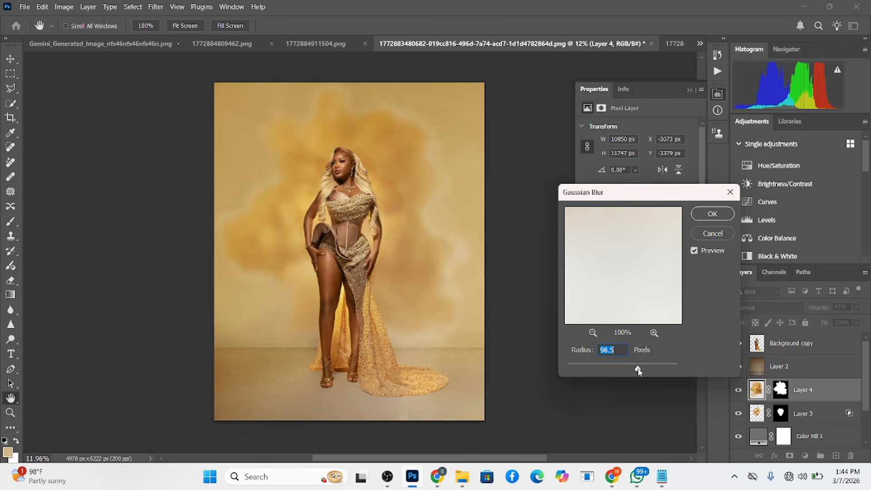
left_click_drag(638, 370, 625, 369)
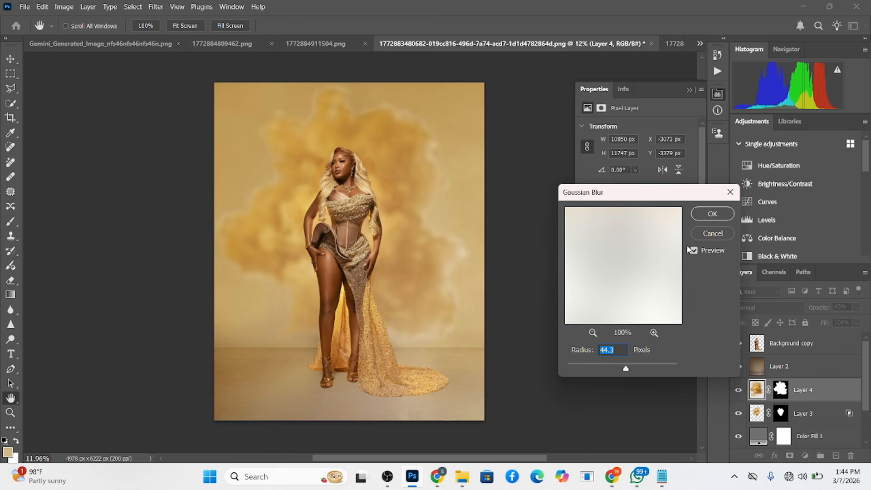
left_click_drag(625, 370, 600, 373)
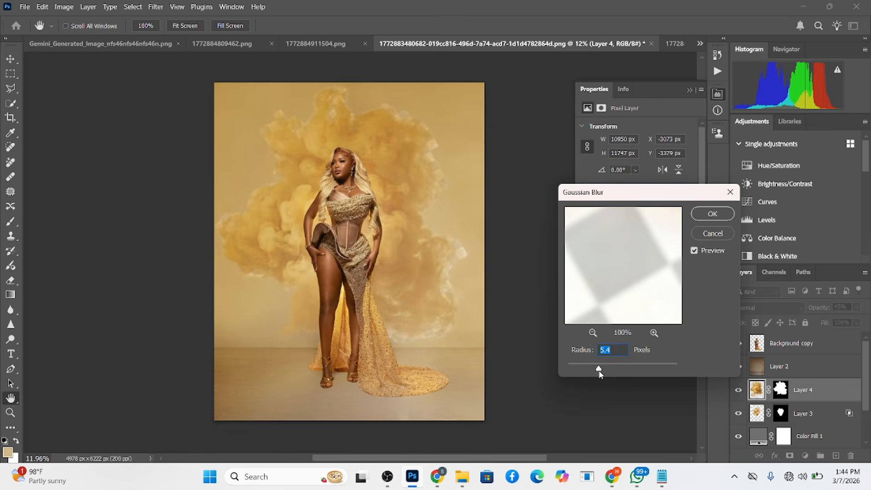
left_click(711, 214)
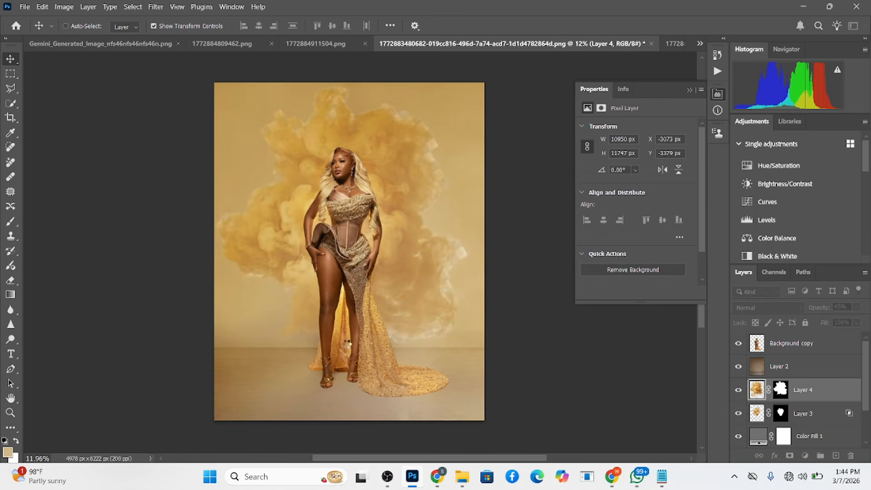
Scale the blurred smoke down to 40.23% behind the model and hide the older smoke layer below it
scroll(399, 302, "down", 2)
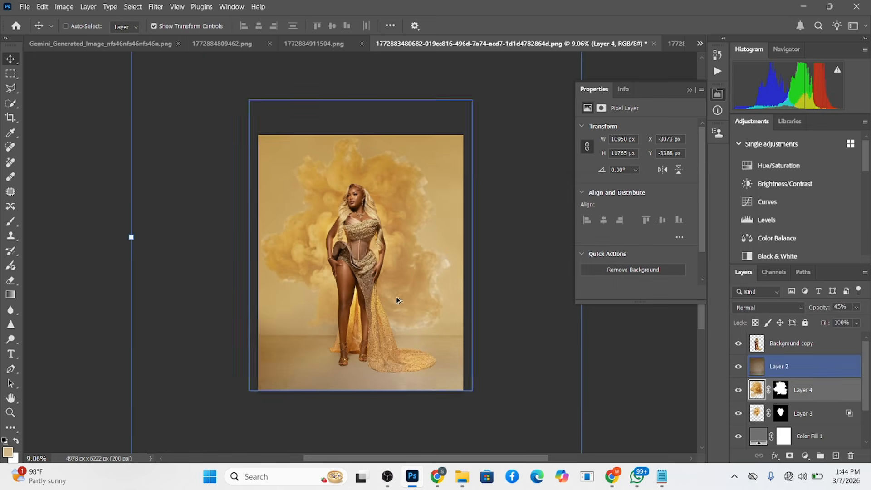
scroll(503, 389, "down", 2)
left_click_drag(529, 396, 444, 306)
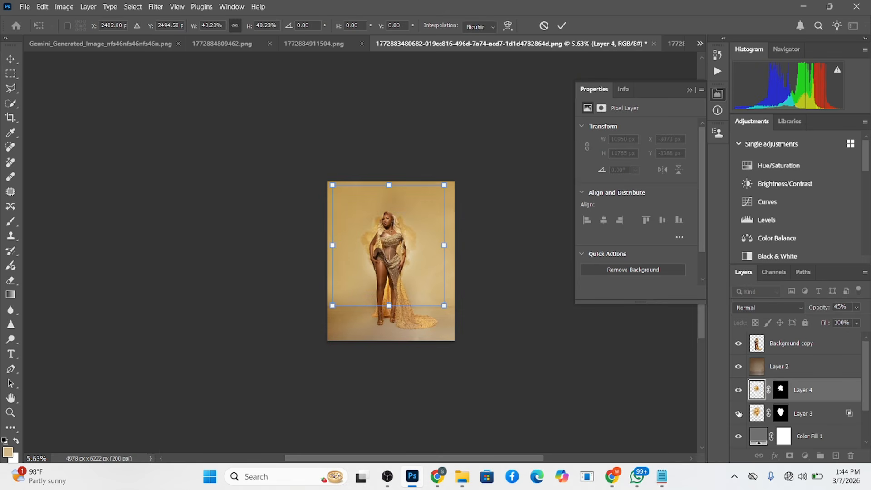
key("Escape")
left_click(739, 413)
Enlarge the Layer 4 smoke to 140.33% behind the model, then distort it by pulling its lower corner outward
left_click(799, 366)
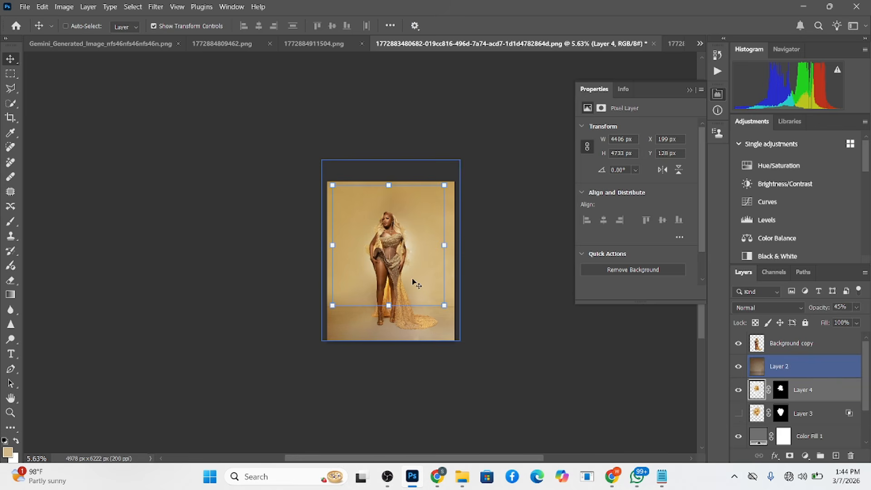
left_click_drag(444, 305, 447, 258)
scroll(408, 223, "up", 3)
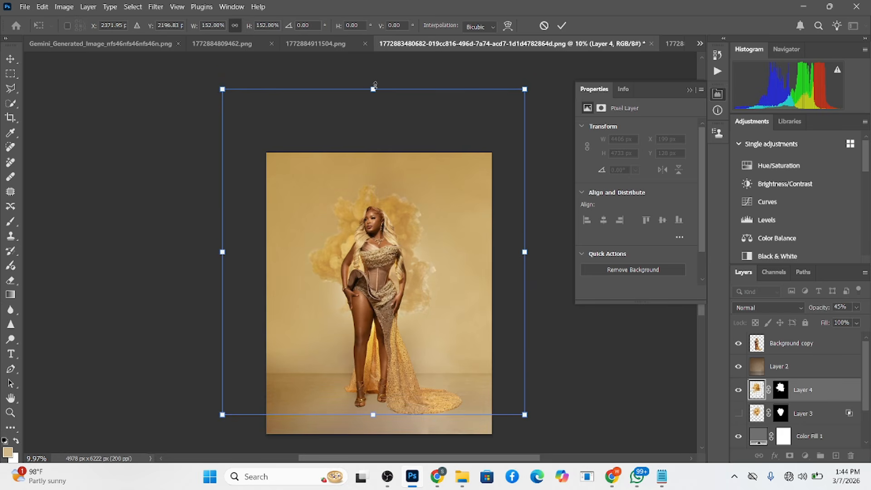
left_click_drag(374, 88, 374, 114)
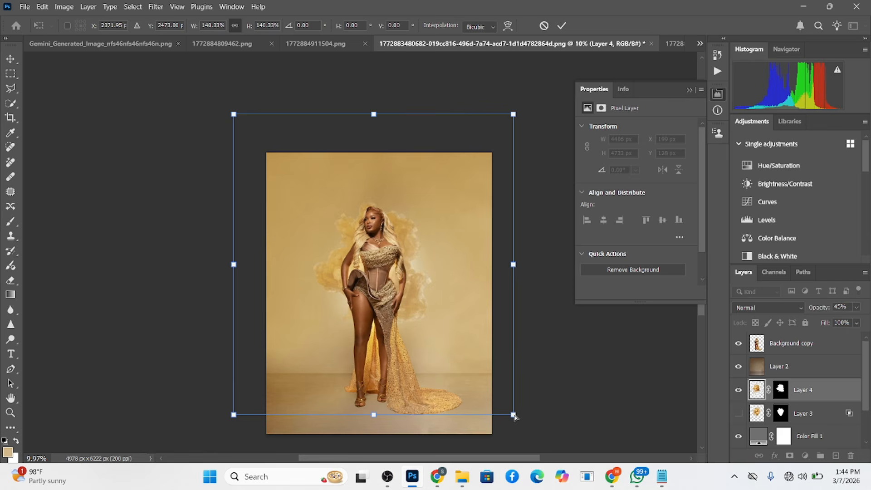
left_click_drag(514, 417, 562, 393)
left_click_drag(431, 306, 430, 315)
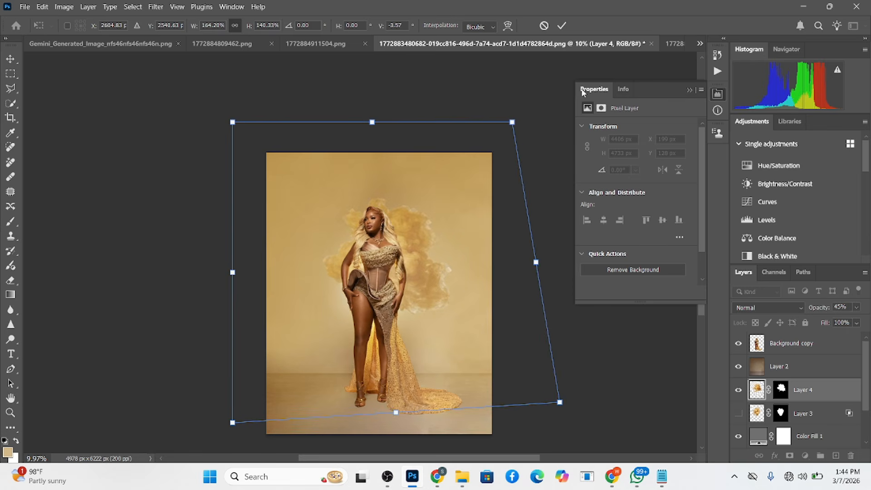
left_click(563, 26)
Paint black on the Layer 4 mask with a soft 434-pixel brush to fade the smoke's outer edges
left_click(781, 389)
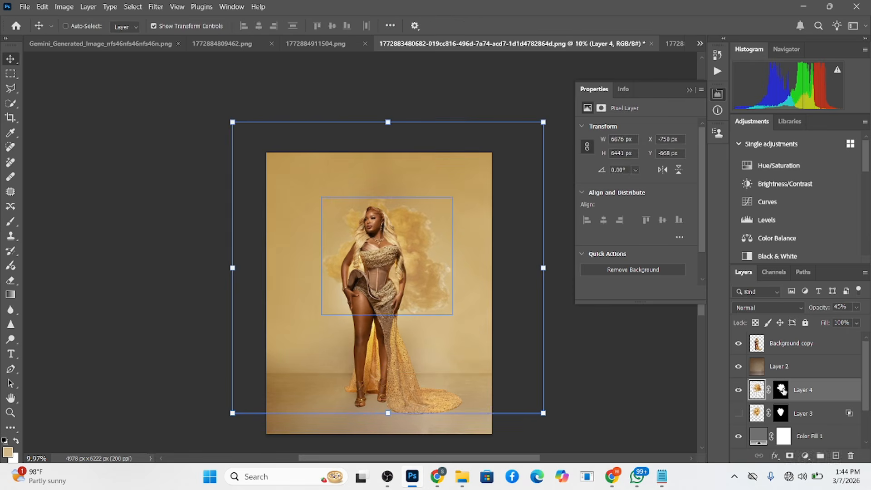
key("b")
scroll(472, 278, "up", 2)
left_click_drag(463, 274, 451, 278)
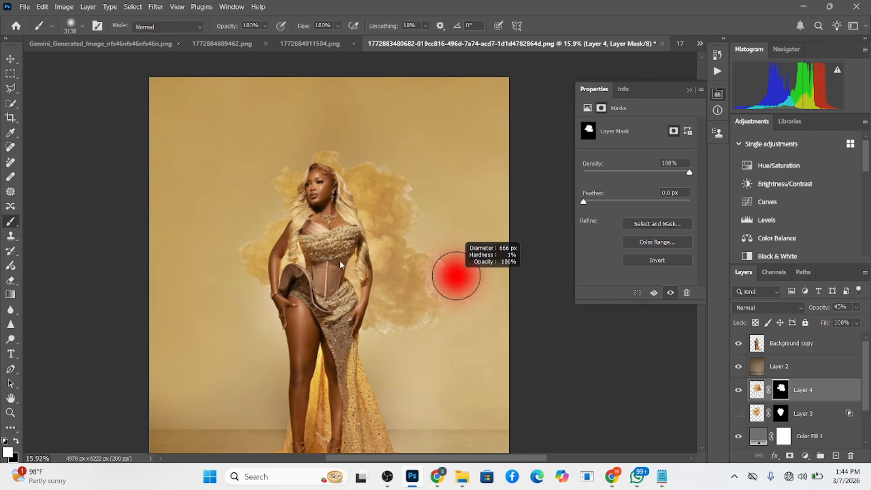
key("x")
left_click_drag(422, 132, 438, 132)
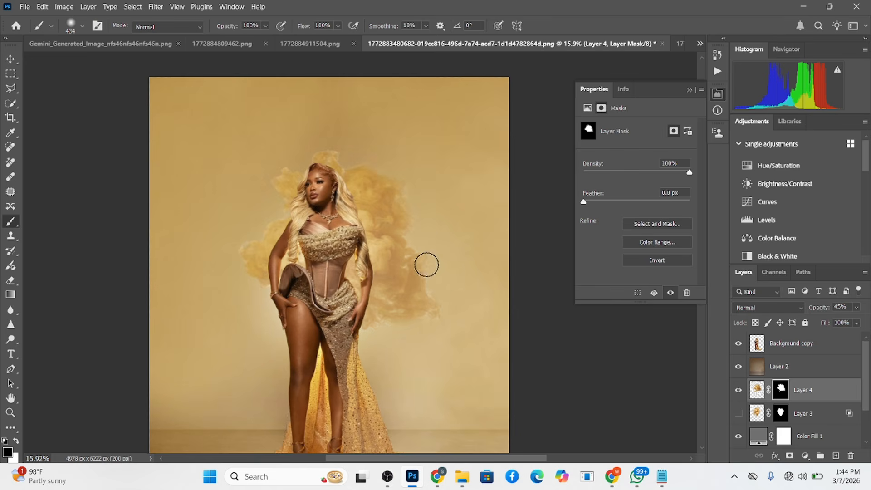
mouse_move(279, 136)
left_mouse_down()
mouse_move(242, 251)
mouse_move(249, 199)
mouse_move(278, 188)
mouse_move(274, 150)
left_mouse_up()
scroll(378, 207, "down", 3)
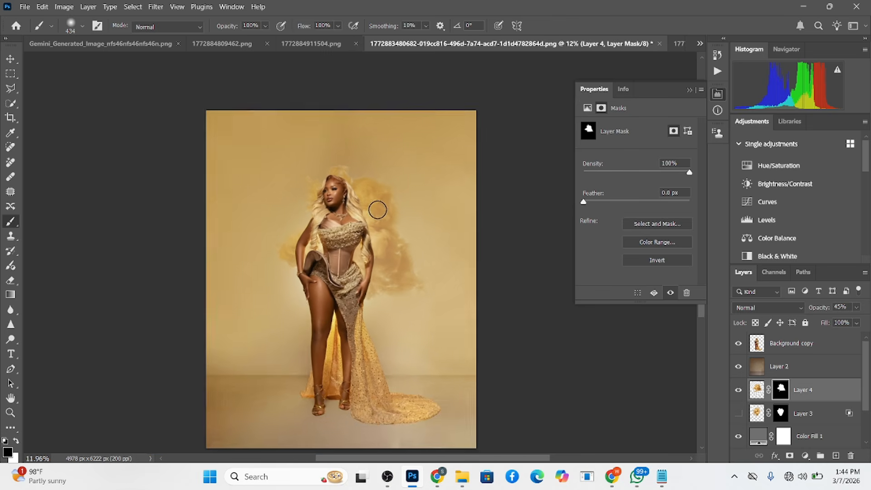
Scale the masked smoke to 111.92% and reposition it behind the model's head and torso
scroll(393, 238, "up", 2)
key("v")
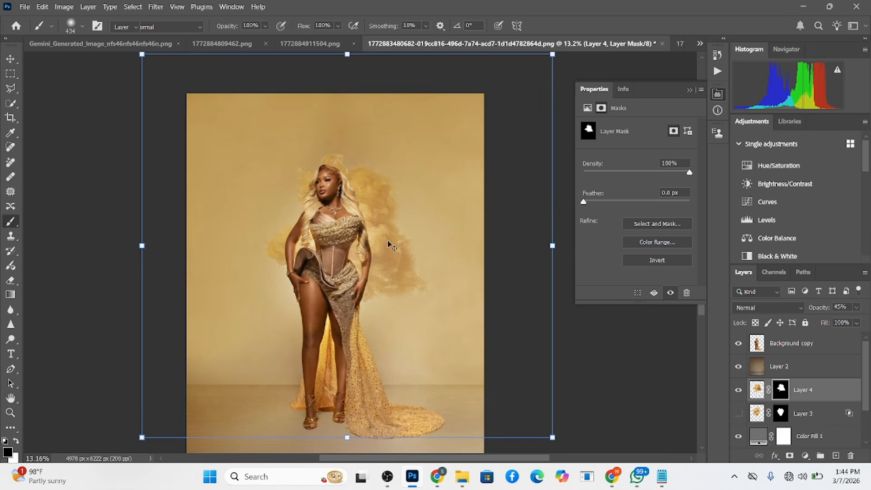
left_click_drag(400, 253, 389, 272)
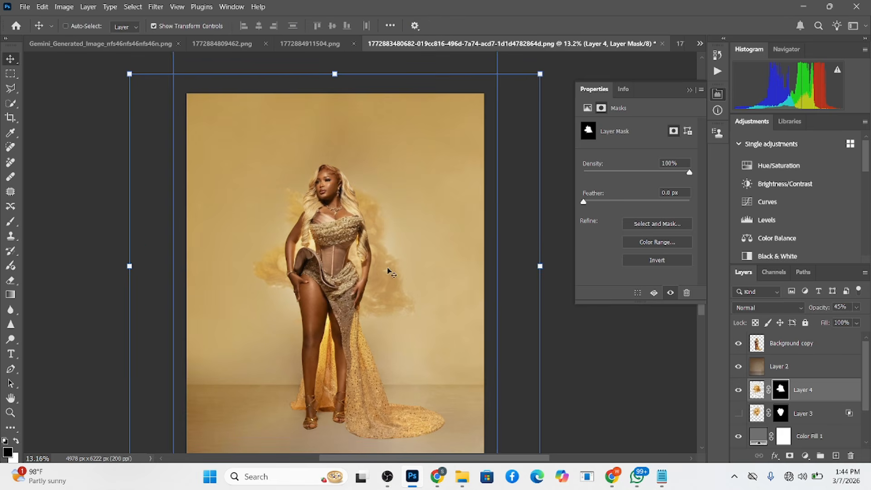
left_click_drag(545, 268, 556, 268)
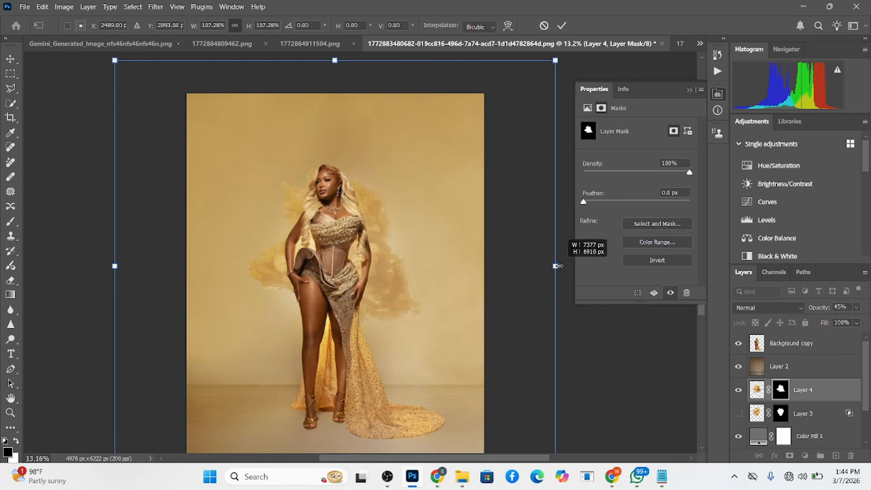
left_click_drag(418, 286, 417, 267)
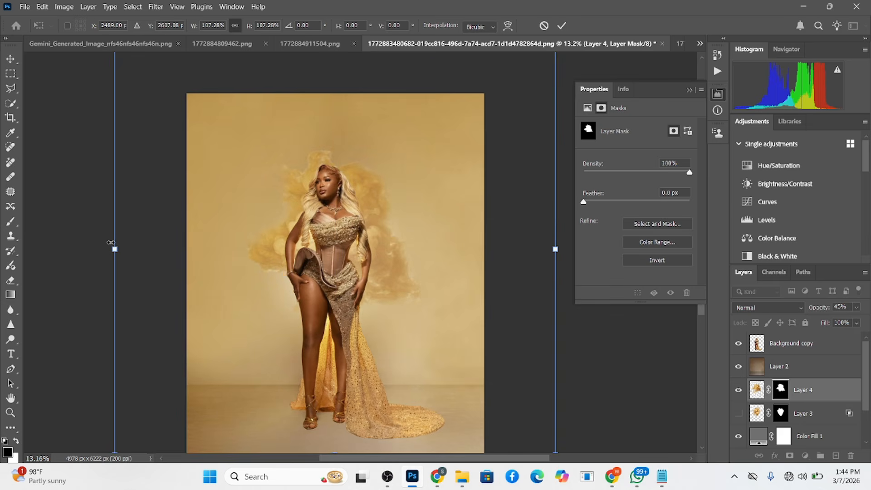
left_click_drag(110, 242, 100, 245)
left_click_drag(398, 310, 395, 306)
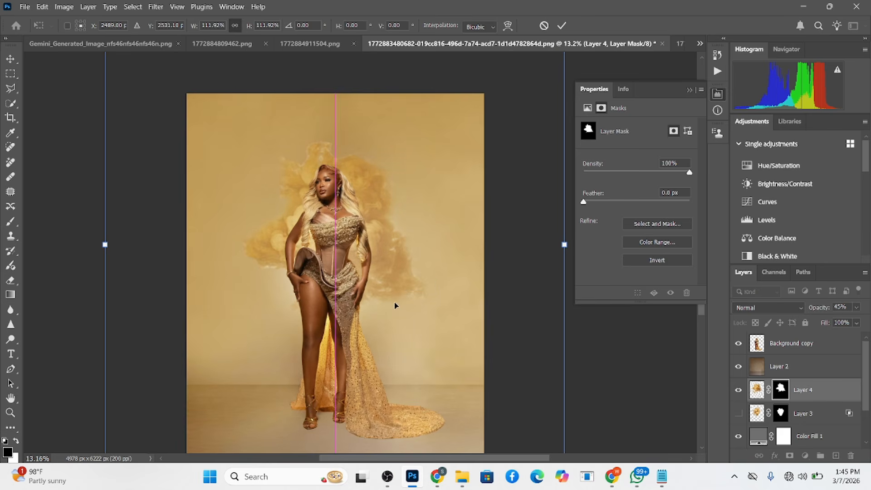
left_click(562, 25)
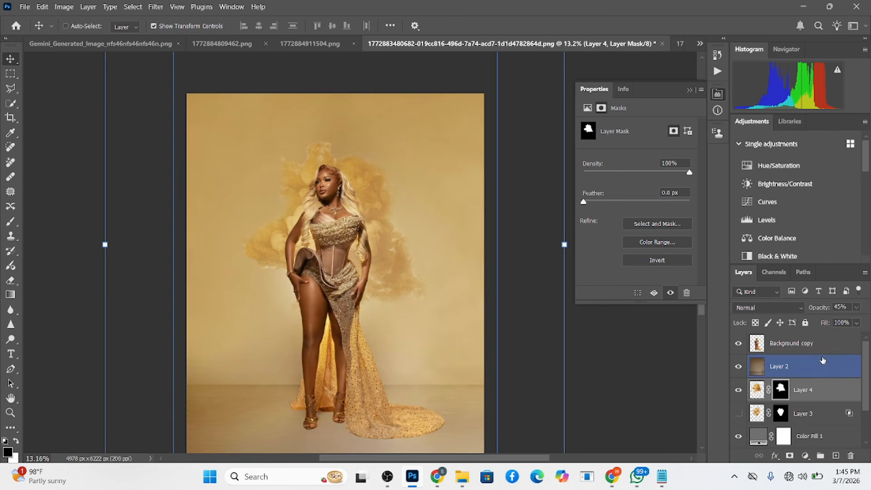
Add a Gradient Fill layer above Layer 2 and set its style to Radial
left_click(799, 343)
left_click(790, 366)
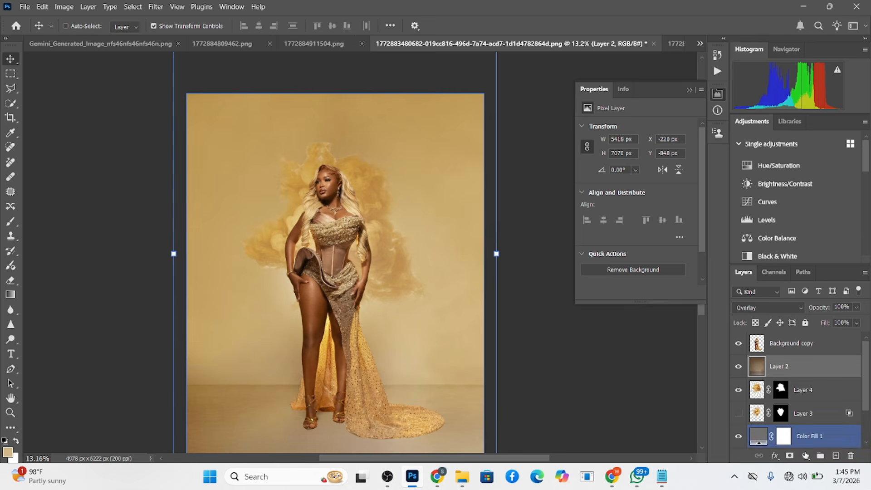
left_click(800, 457)
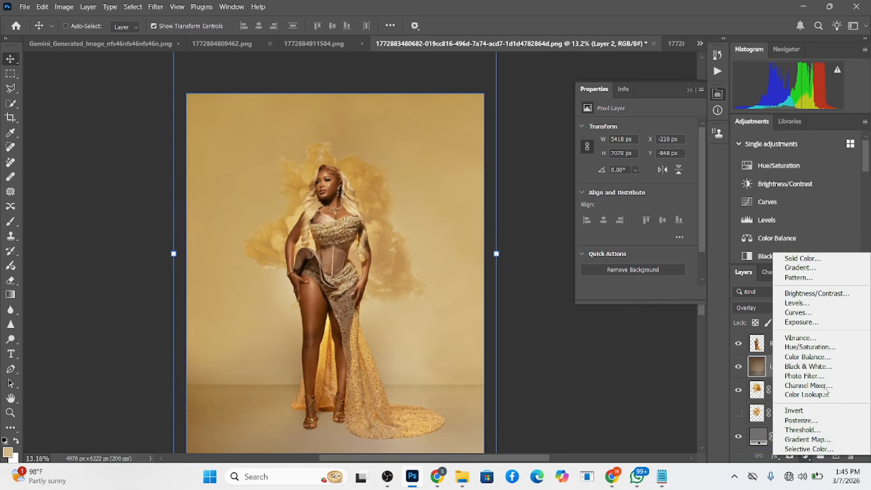
left_click(815, 267)
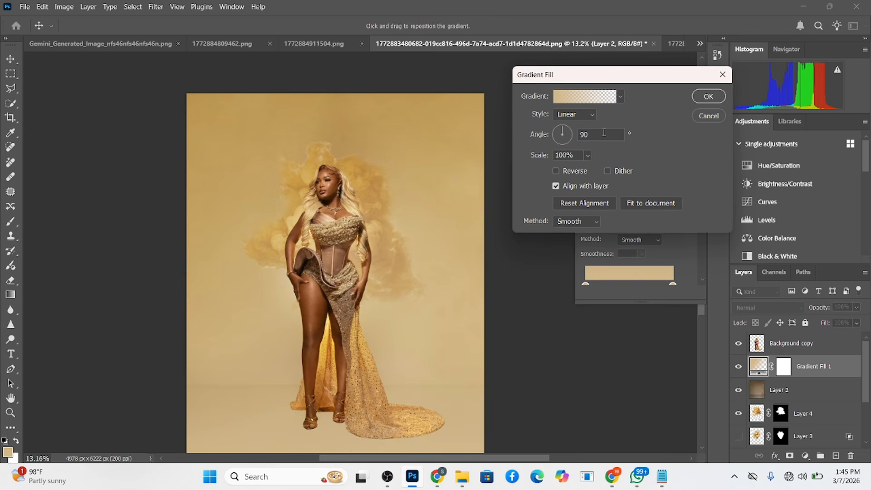
left_click(589, 119)
left_click(586, 136)
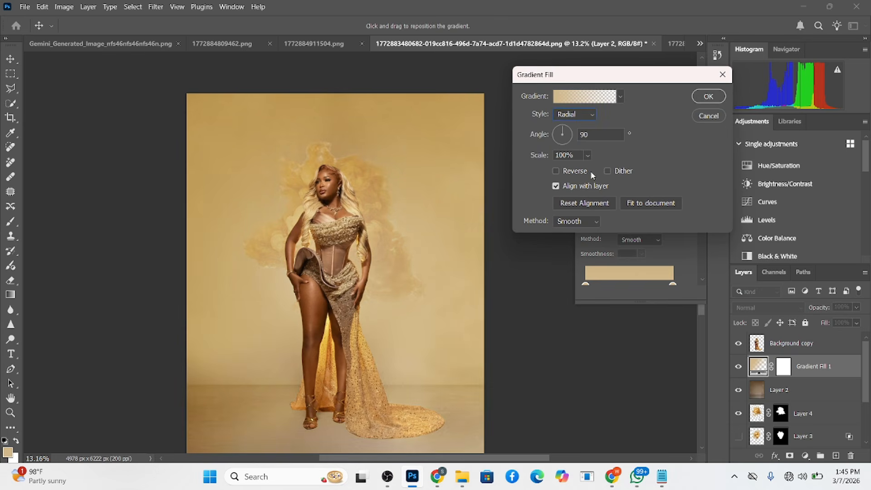
Set the gradient's end stop to a gold sampled from the dress fabric and its start stop to pale cream ffe7b8
left_click(588, 101)
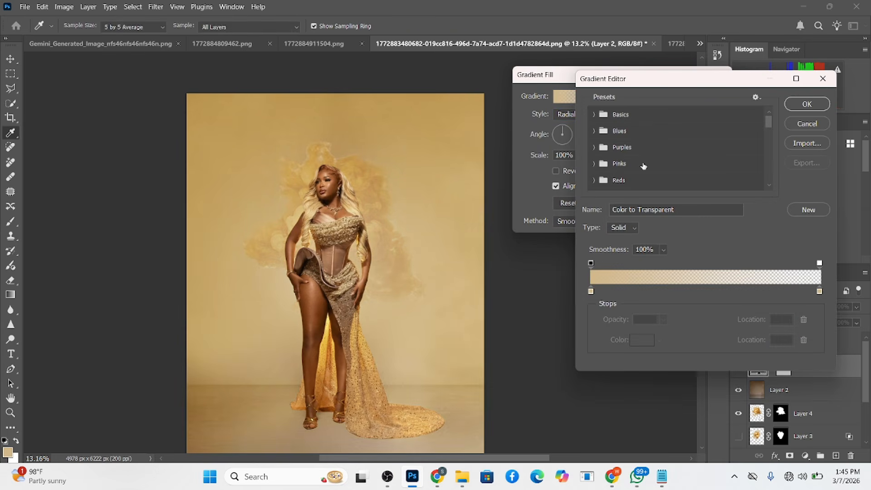
double_click(819, 292)
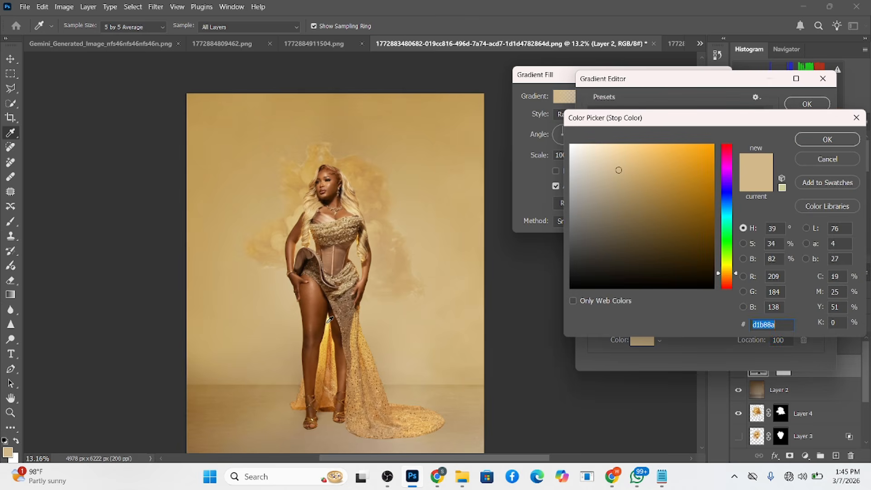
left_click(326, 323)
key("Return")
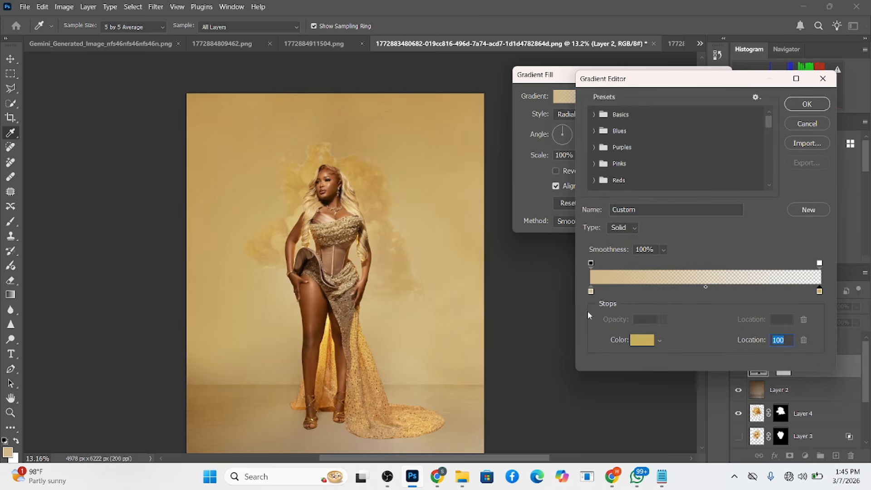
double_click(591, 291)
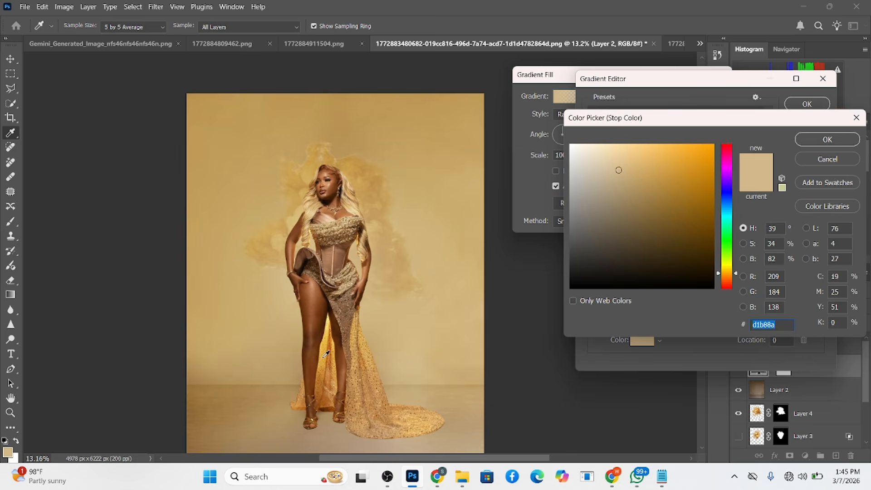
left_click(326, 354)
left_click(630, 151)
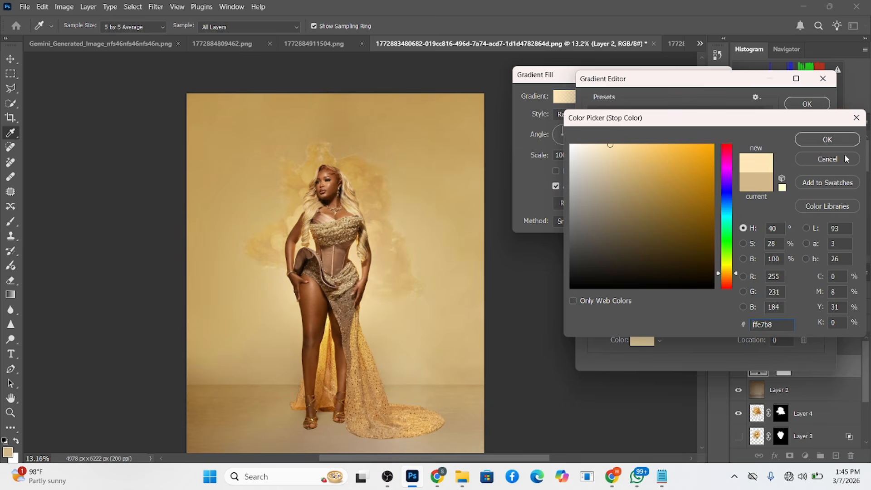
left_click(828, 139)
left_click(806, 105)
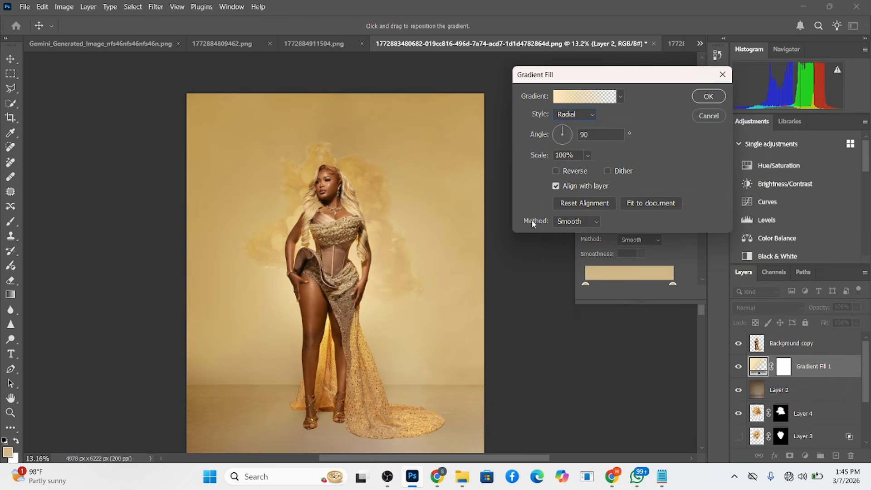
Scale the radial gradient down to 28% and place its glow on the backdrop beside the model's hip
left_click_drag(544, 159, 569, 159)
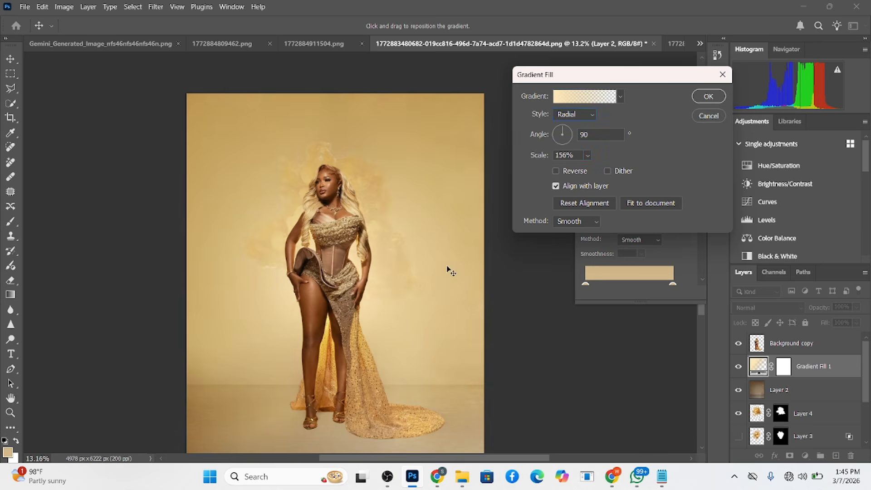
left_click_drag(392, 328, 475, 231)
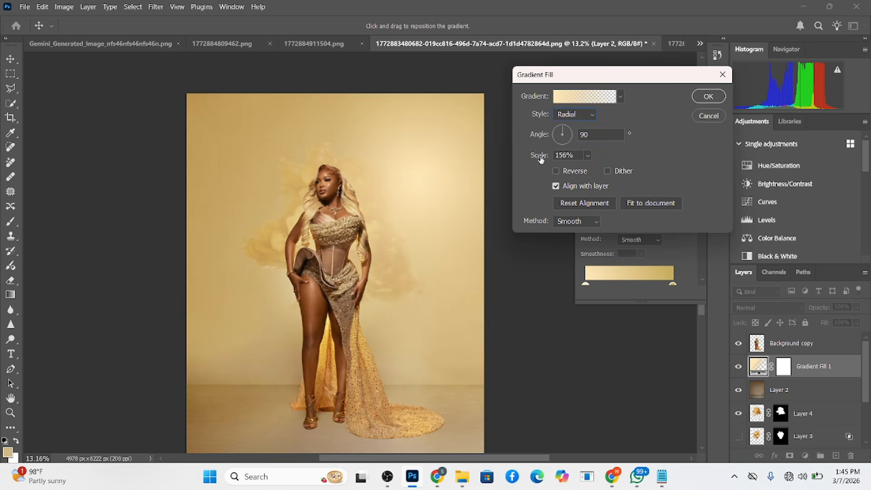
left_click_drag(541, 159, 509, 163)
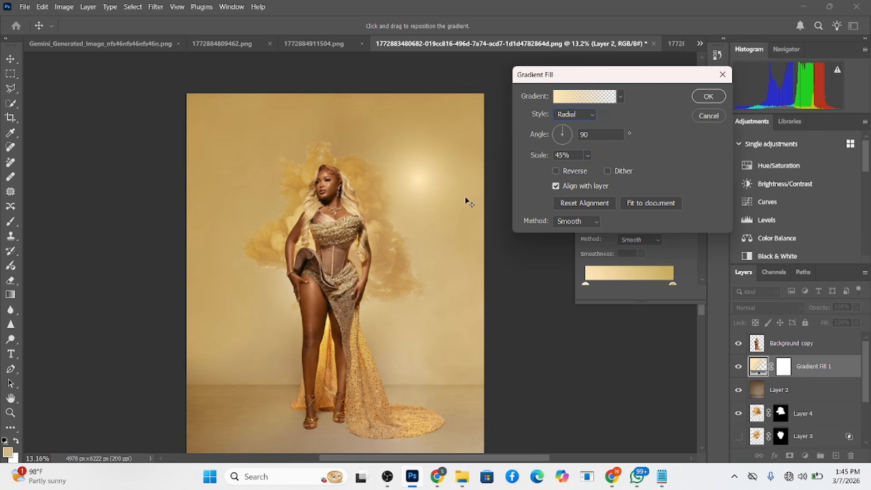
left_click_drag(468, 202, 422, 313)
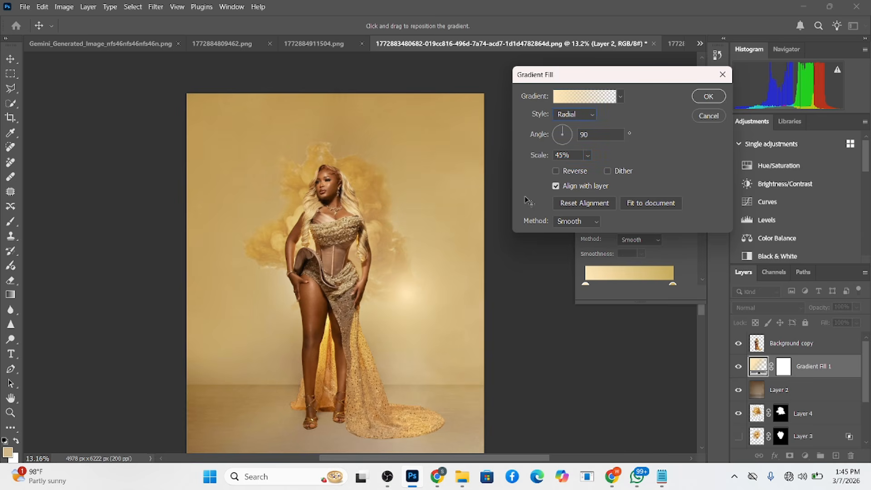
left_click(714, 103)
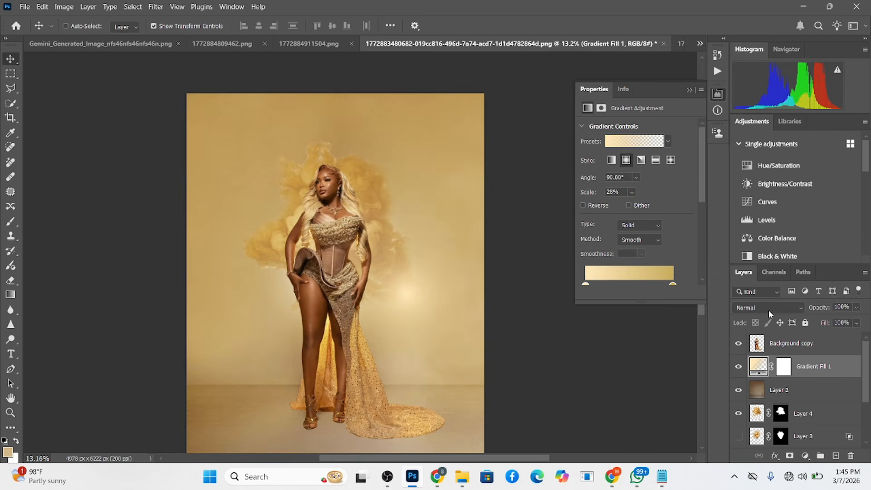
Compare blend modes such as Luminosity, Linear Light, Color Dodge and Vivid Light on the gradient fill, then set it to Hard Mix
left_click(769, 309)
left_click(754, 449)
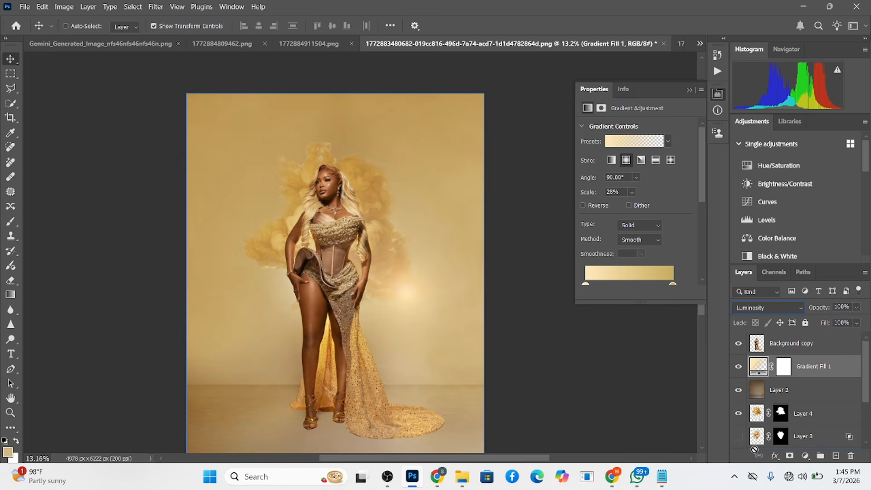
key("Up")
key("Up")
key("Up")
key("Up")
key("Up")
key("Up")
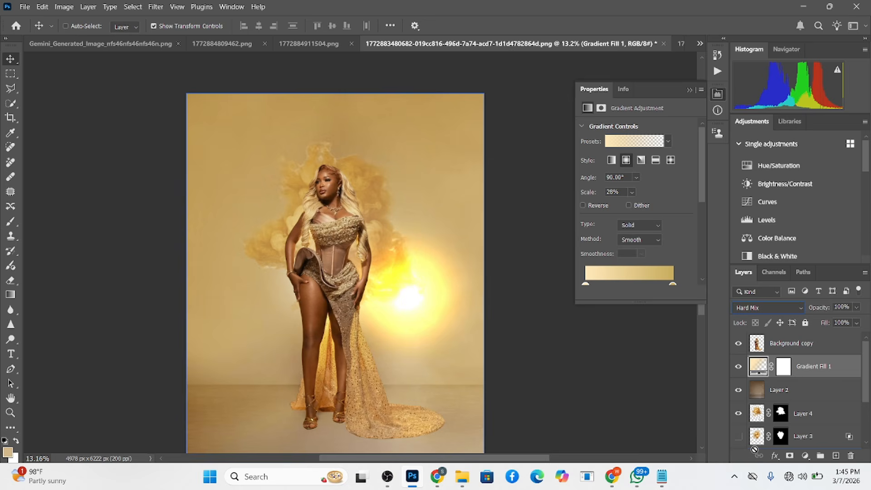
key("Up")
key("Up")
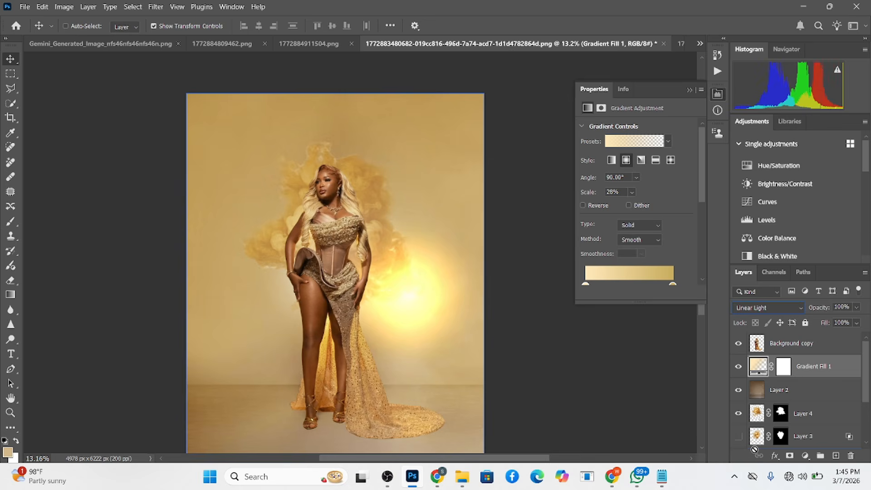
key("Up")
key("Up")
key("Up")
key("Up")
key("Up")
key("Up")
key("Up")
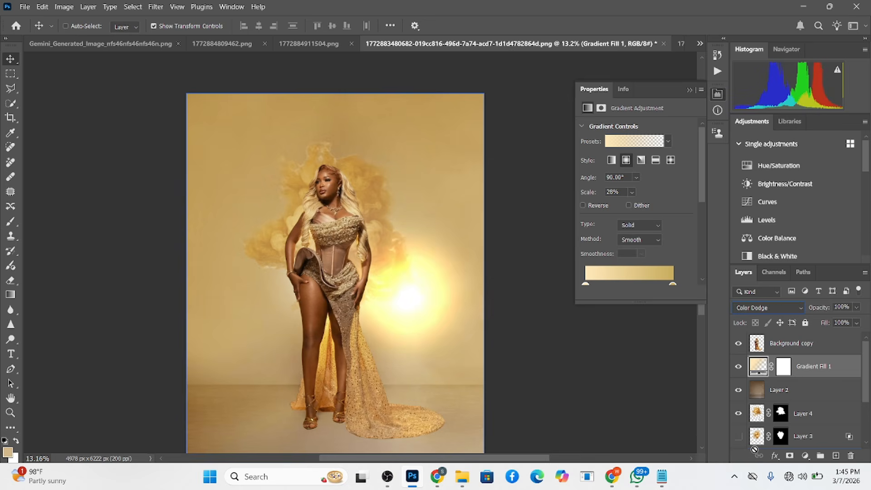
key("Down")
key("Down")
key("Down")
key("Down")
key("Down")
key("Down")
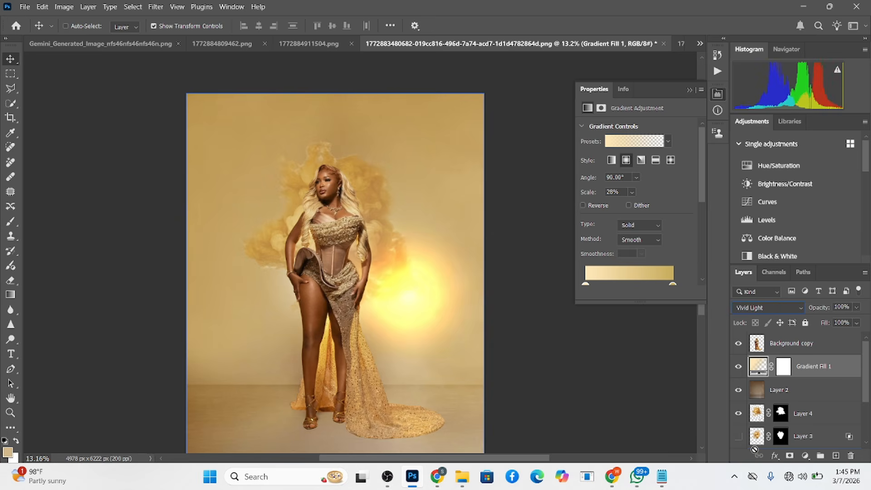
key("Down")
key("Up")
key("Down")
key("Down")
key("Down")
key("Down")
key("Up")
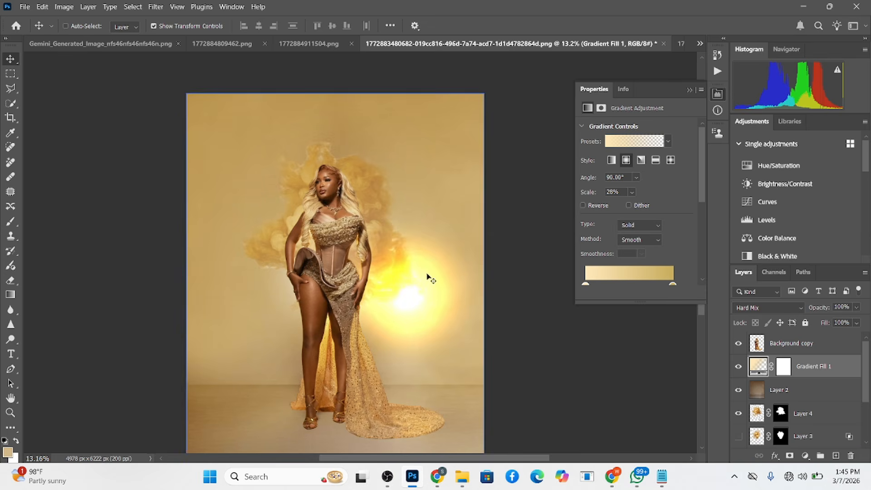
Centre the radial gradient's glow behind the model's hips and set its scale to 44%
double_click(757, 368)
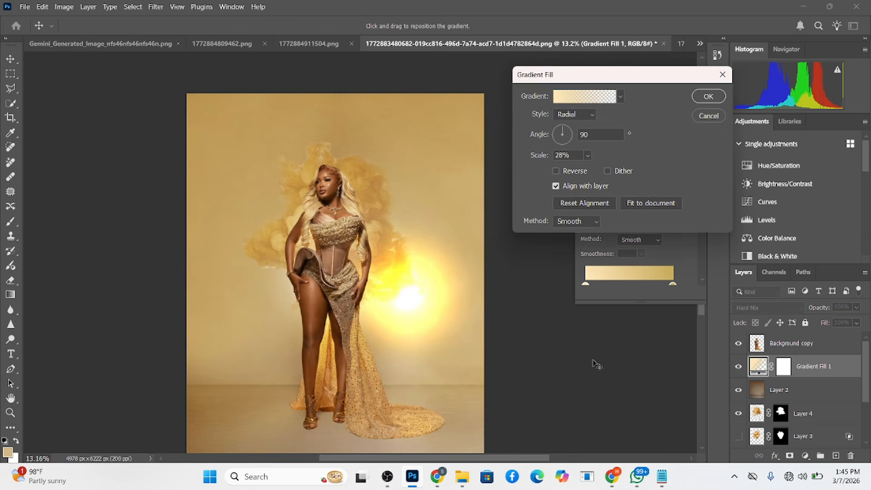
left_click_drag(453, 315, 367, 302)
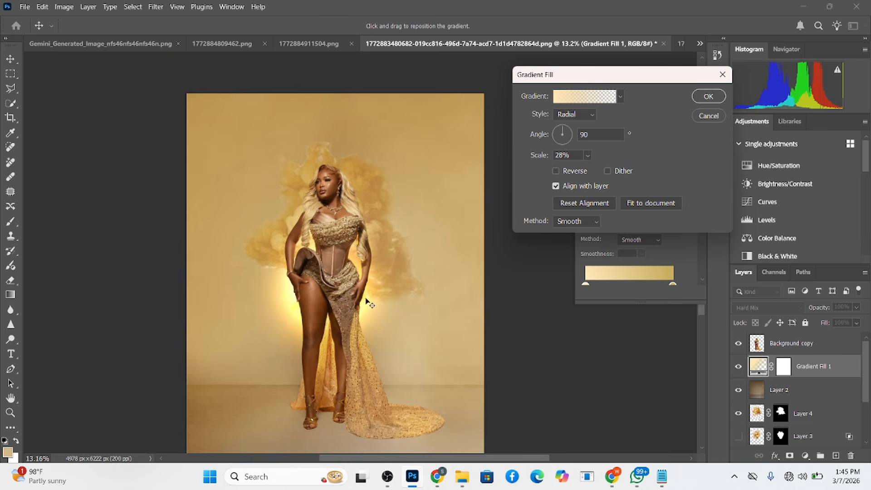
left_click_drag(532, 157, 539, 157)
left_click_drag(336, 298, 347, 307)
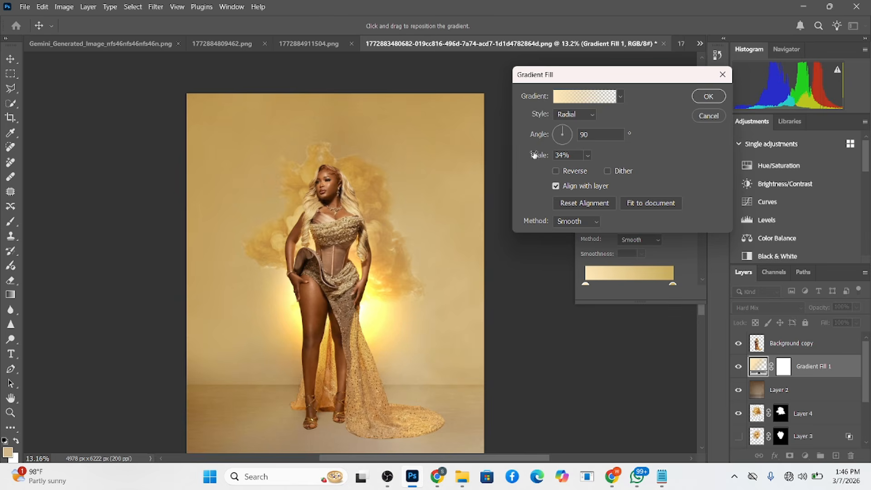
left_click_drag(534, 155, 540, 156)
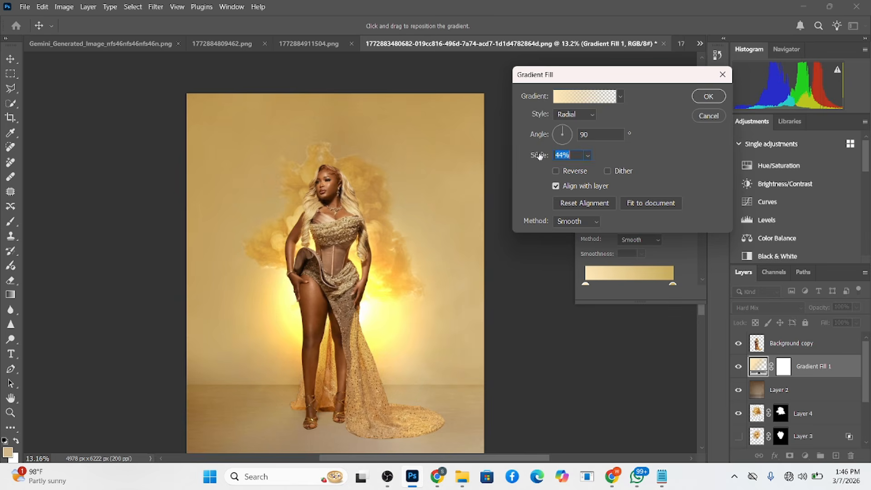
left_click(708, 96)
left_click_drag(851, 366, 850, 343)
left_click(823, 365)
left_click(789, 343)
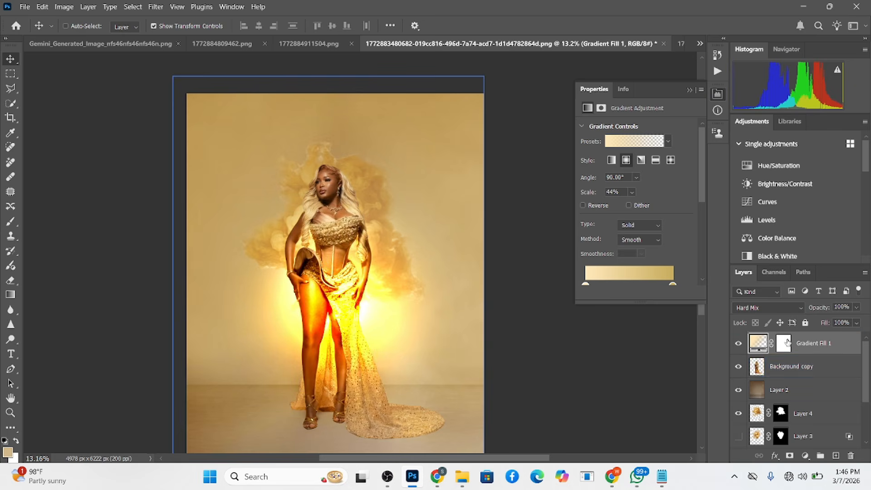
left_click(819, 367)
Lower Gradient Fill 1's opacity to 37%, then place a duplicate of it above Background copy with its fill at 47%
left_click_drag(823, 366, 829, 323)
left_click(857, 307)
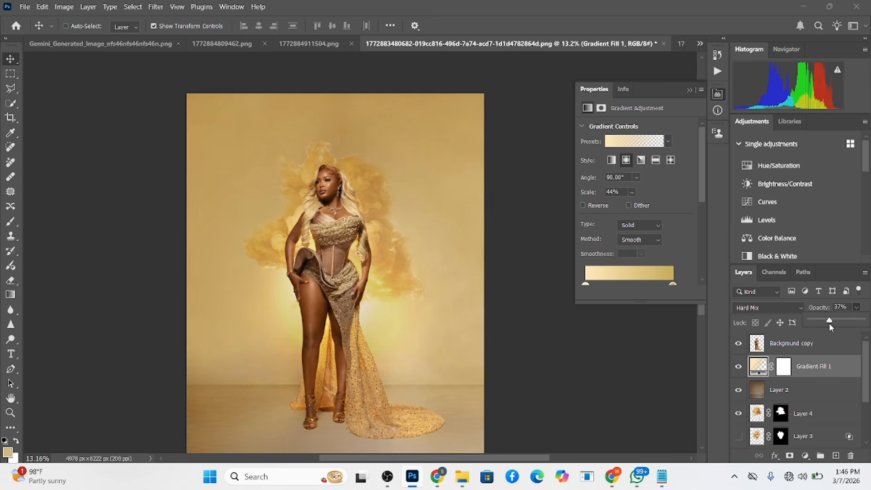
key("ctrl+j")
left_click_drag(835, 366, 835, 337)
left_click(857, 323)
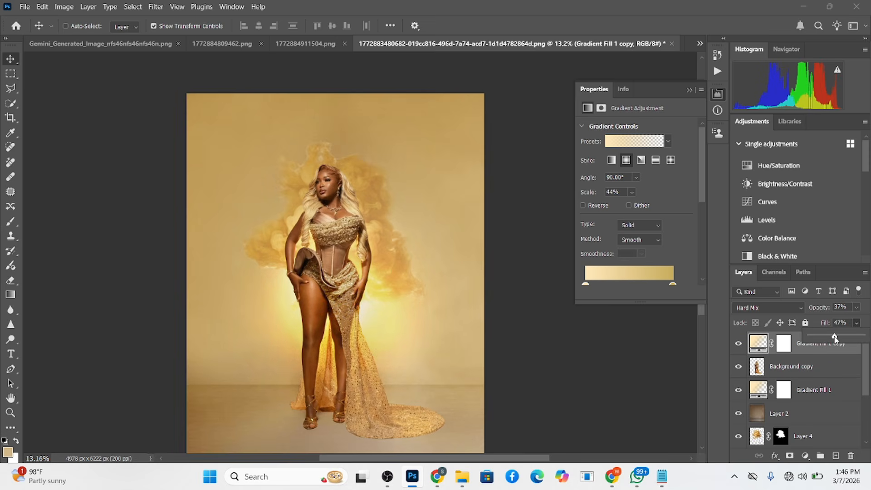
Invert the duplicate gradient's mask to black and paint white with a soft brush to reveal the glow around the legs and dress train
left_click(783, 345)
key("ctrl+i")
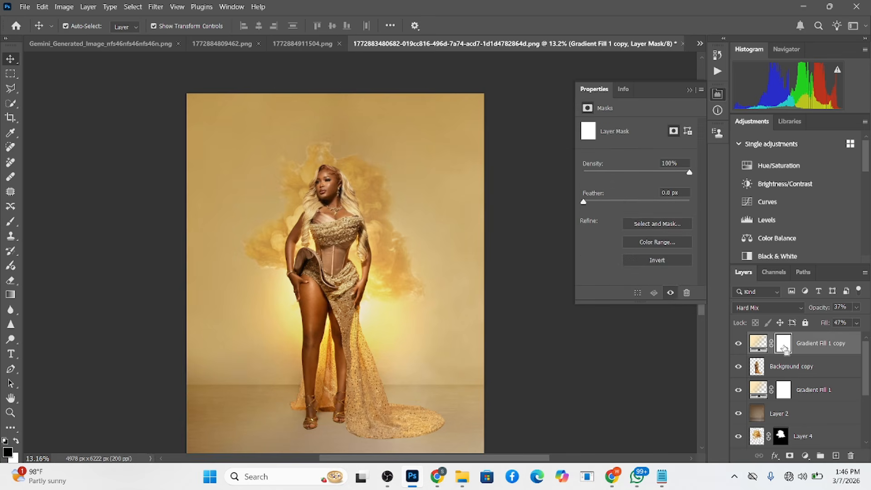
key("b")
scroll(323, 322, "up", 3)
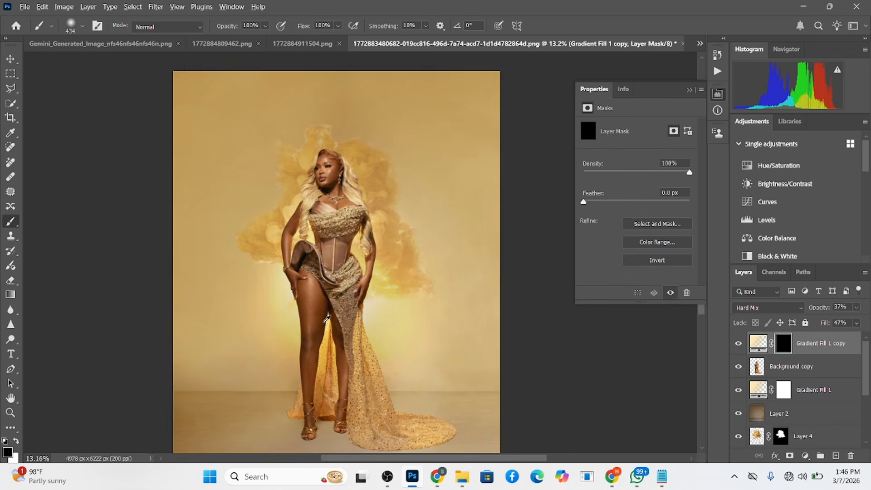
key("x")
mouse_move(317, 296)
left_mouse_down()
mouse_move(324, 317)
mouse_move(325, 291)
mouse_move(329, 423)
left_mouse_up()
scroll(320, 313, "down", 5)
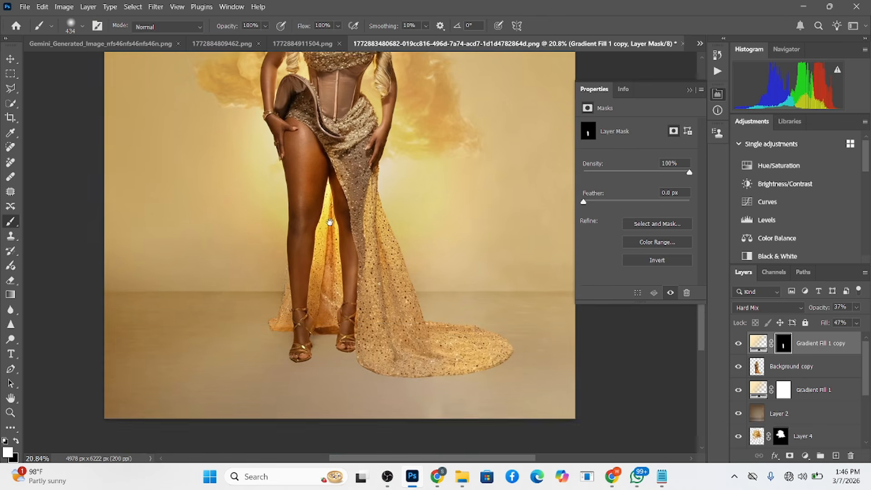
key("ctrl+z")
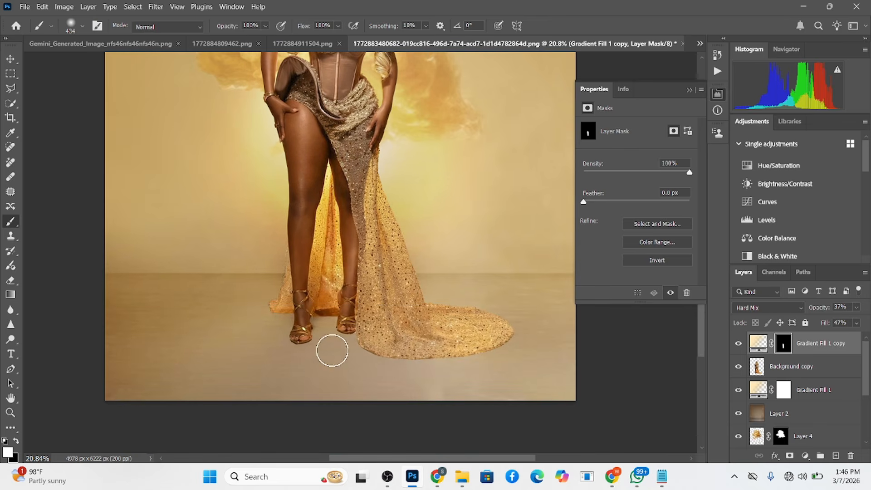
right_click(369, 195, "alt")
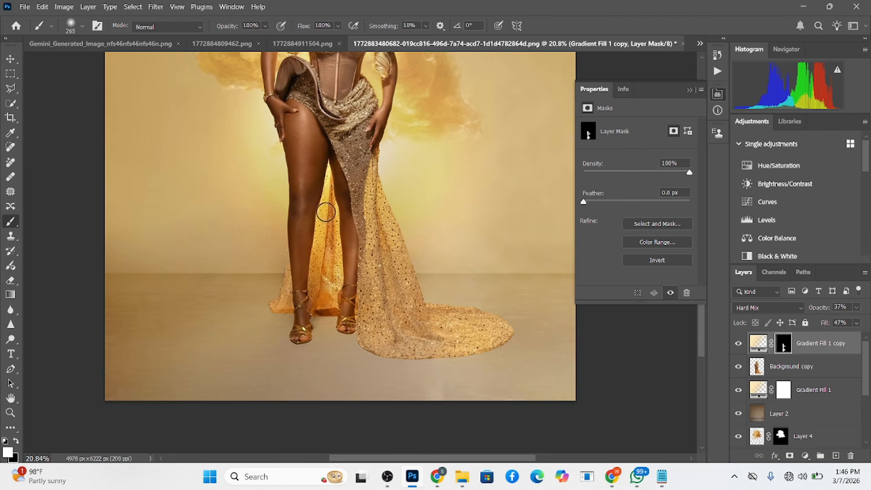
scroll(374, 187, "up", 5)
scroll(374, 186, "down", 2)
Enlarge the duplicate radial gradient's scale to 289%
double_click(758, 344)
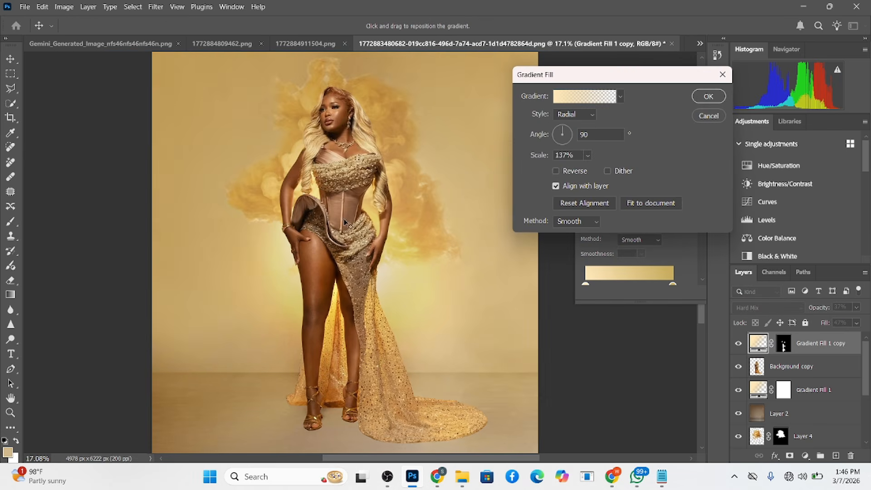
left_click(539, 156)
mouse_move(539, 156)
left_mouse_down()
mouse_move(551, 153)
mouse_move(534, 151)
left_mouse_up()
left_click(709, 96)
scroll(259, 116, "down", 2)
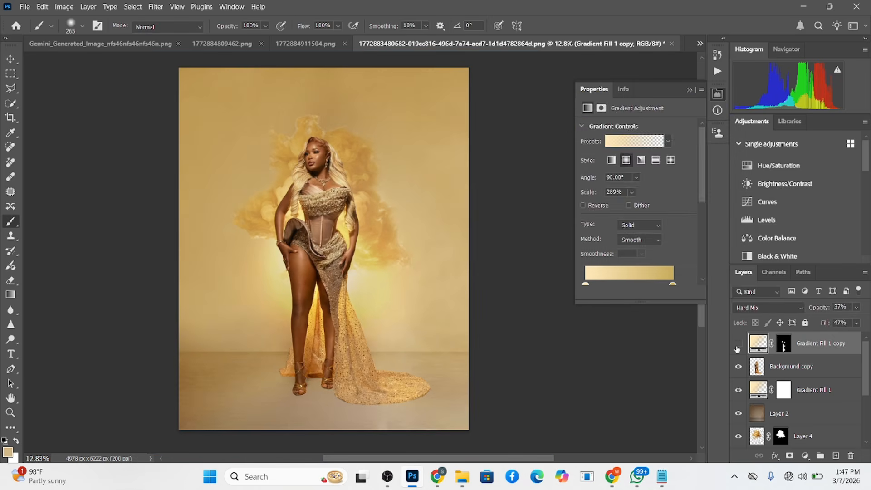
Compare the portrait with and without each of the two gradient fill layers
left_click(738, 345)
left_click(738, 345)
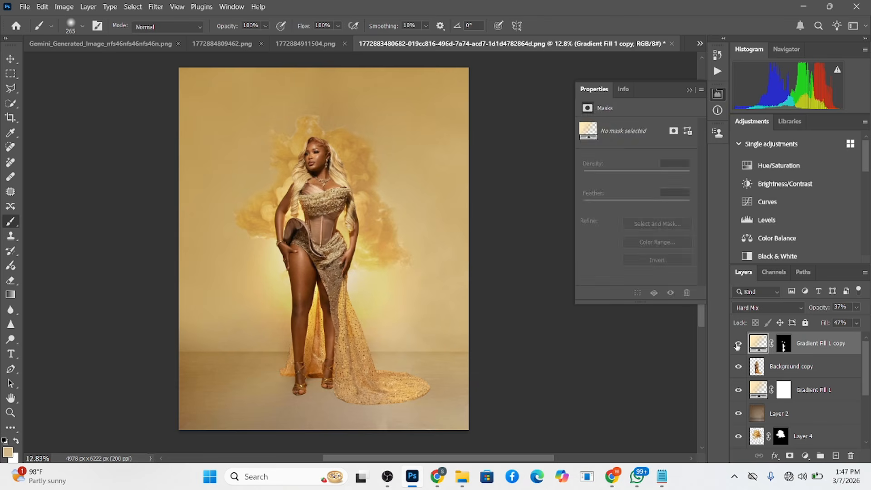
left_click(738, 345)
left_click(738, 344)
left_click(738, 345)
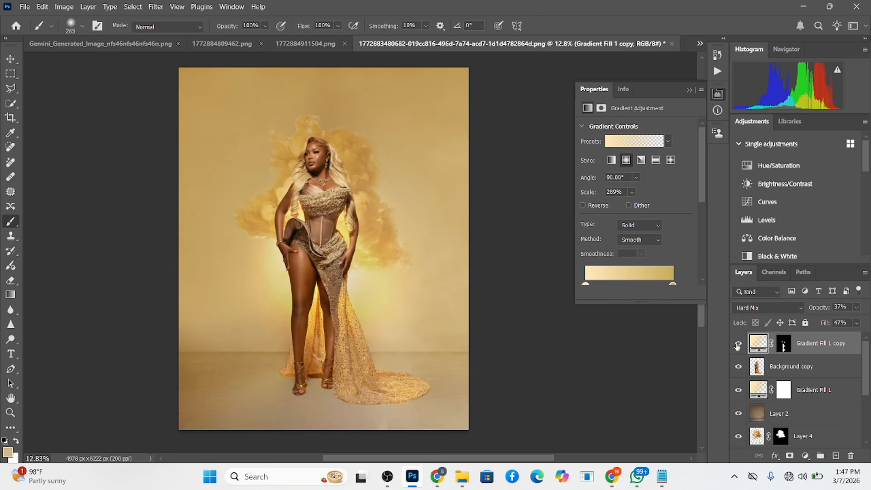
left_click(739, 391)
left_click(739, 391)
Move Gradient Fill 1's glow higher behind the model's waist and set the layer's opacity to 42%
double_click(762, 388)
left_click_drag(387, 266, 362, 241)
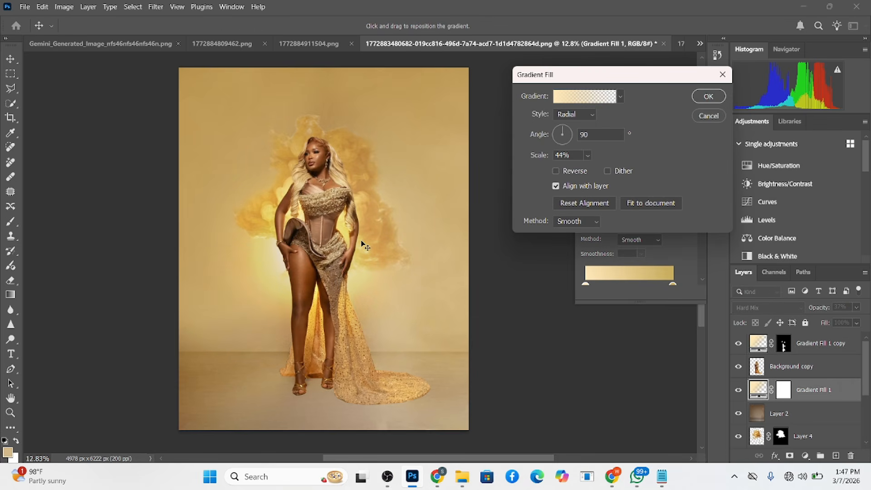
left_click(708, 97)
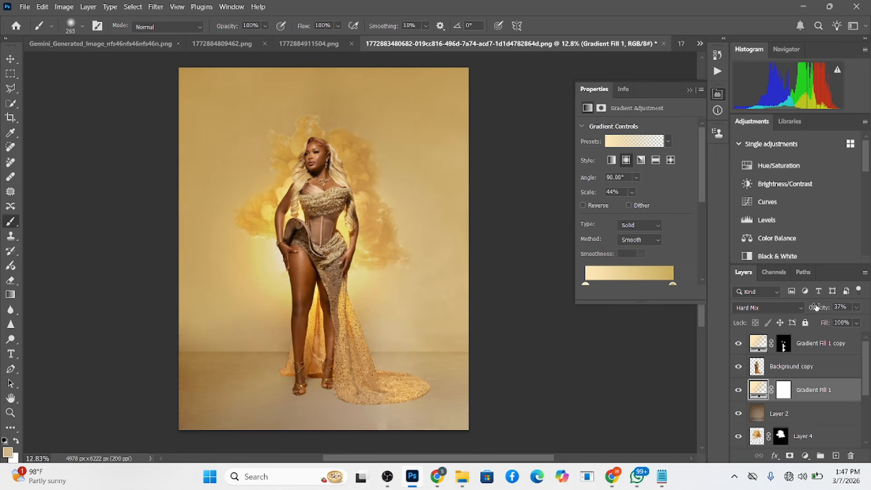
left_click_drag(817, 307, 820, 308)
scroll(344, 182, "up", 1)
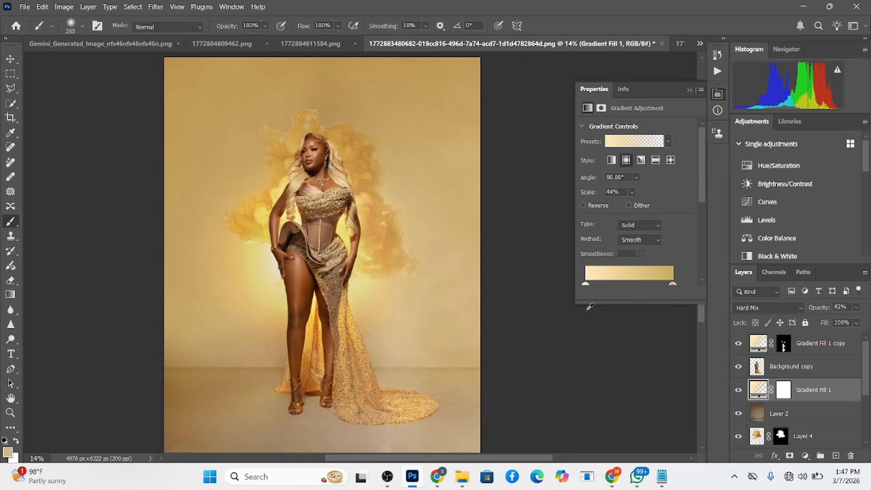
Adjust the tones of the Layer 2 backdrop with Curves
left_click(821, 414)
key("ctrl+m")
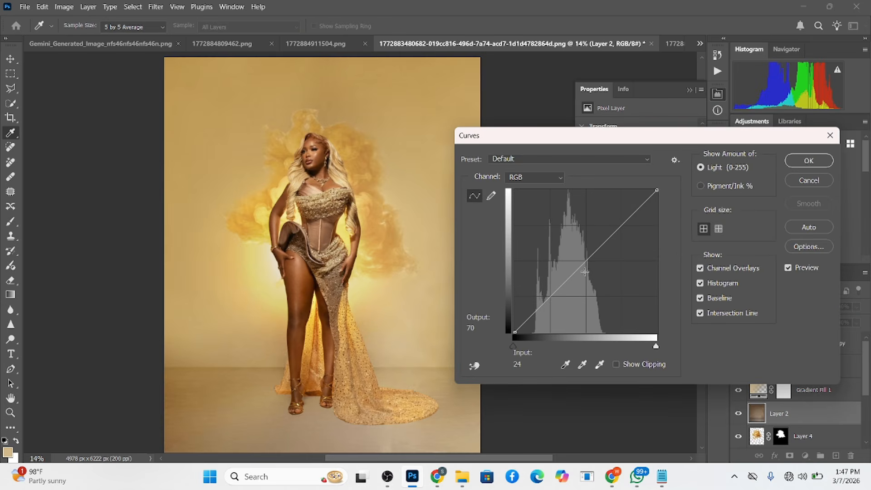
left_click(812, 161)
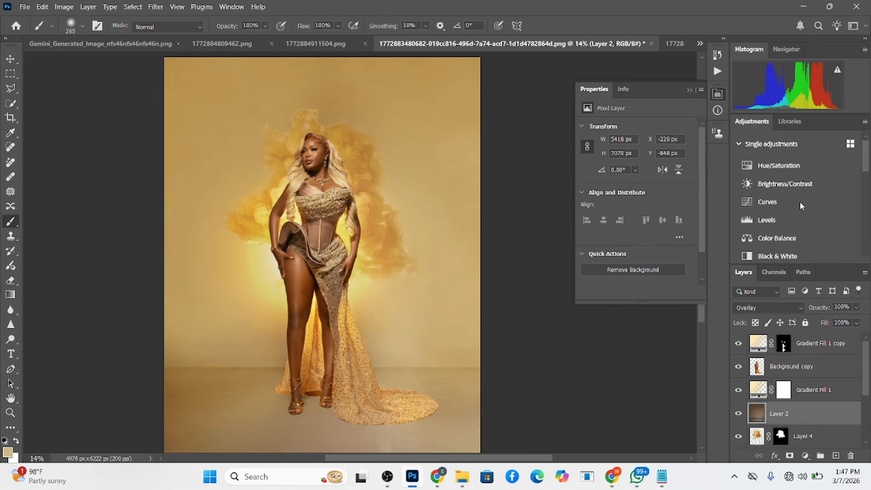
scroll(400, 221, "down", 1)
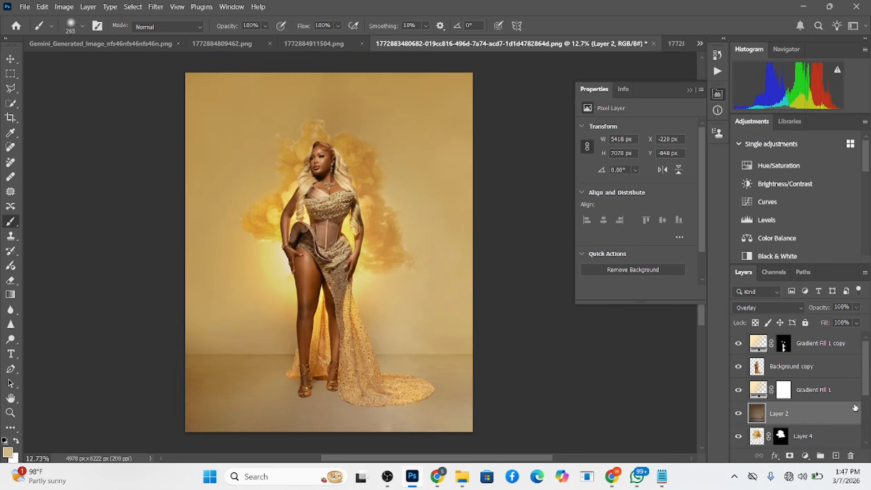
Add a Color Lookup adjustment layer above the duplicate gradient fill
left_click(829, 344)
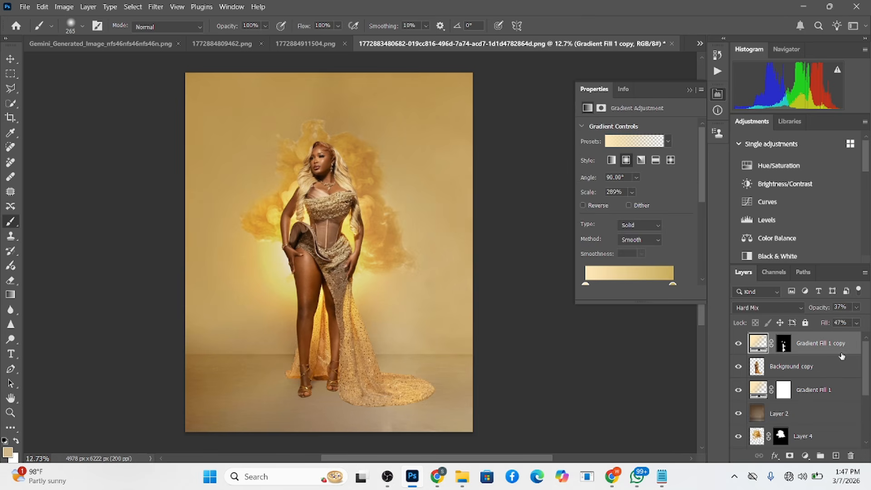
left_click(805, 455)
left_click(807, 393)
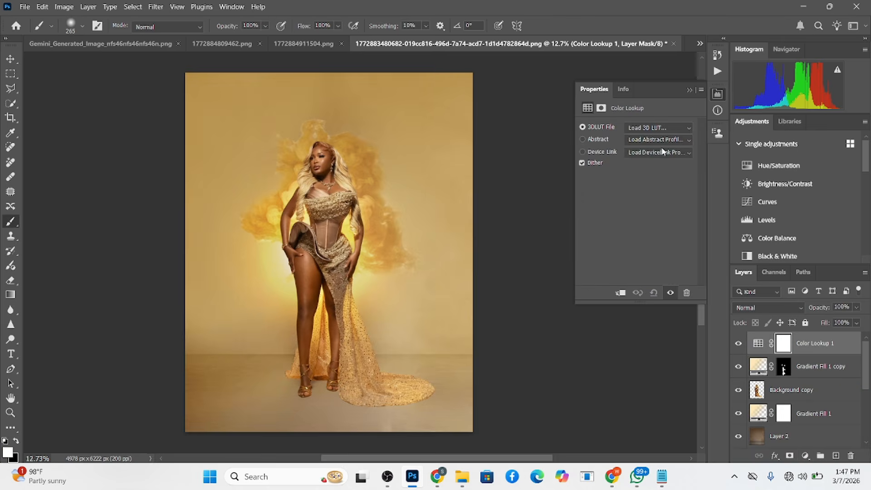
Preview 3D LUTs on the portrait, such as 2Strip, Crisp_Warm, FallColors, Fuji ETERNA 250D and FoggyNight
left_click(658, 128)
left_click(657, 171)
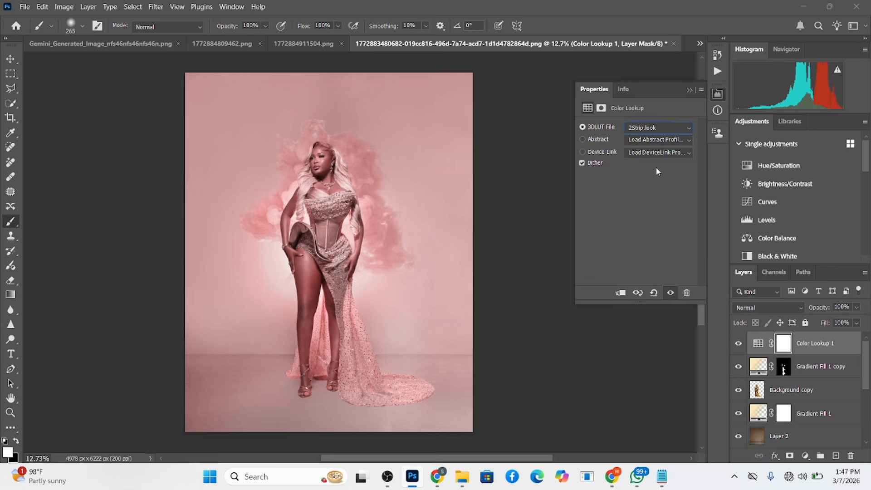
key("Down")
key("Down")
key("Down")
key("Down")
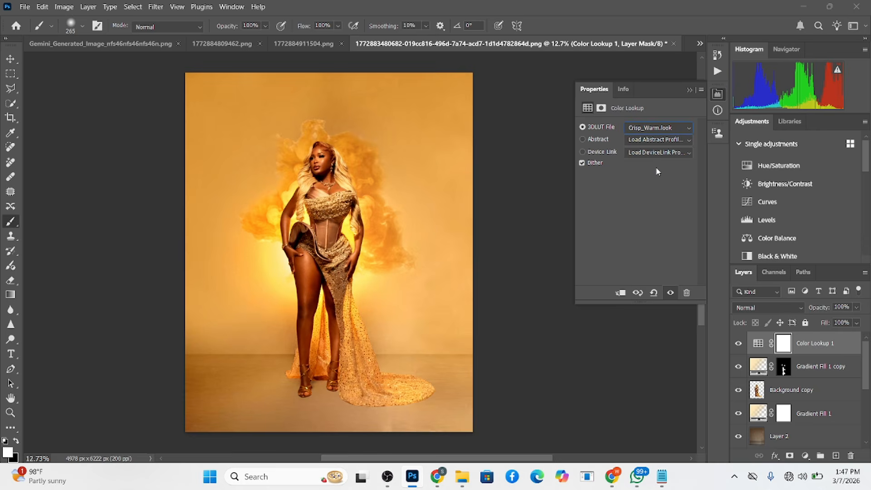
key("Down")
key("Down")
key("Down")
key("Down")
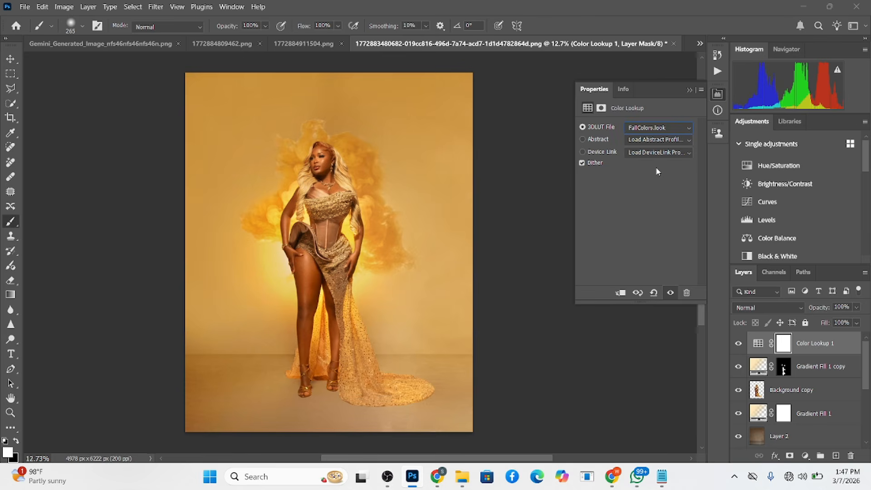
key("Down")
key("Down")
key("Down")
key("Down")
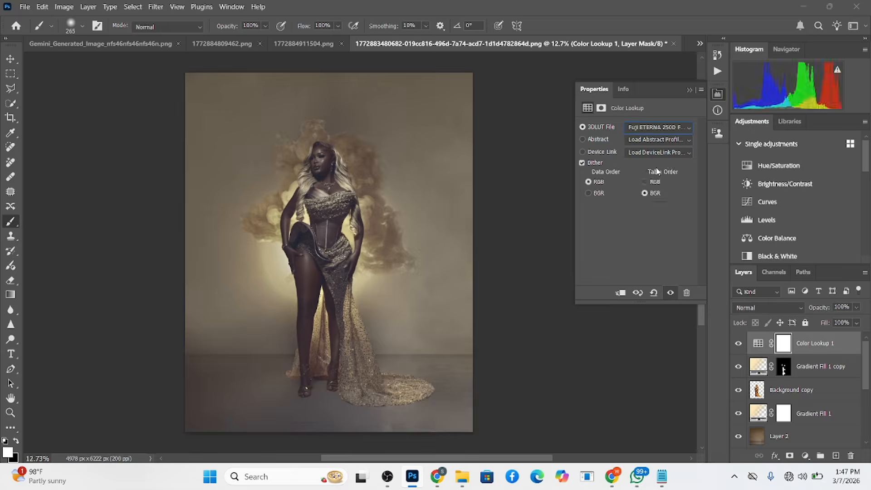
key("Down")
key("Down")
key("Down")
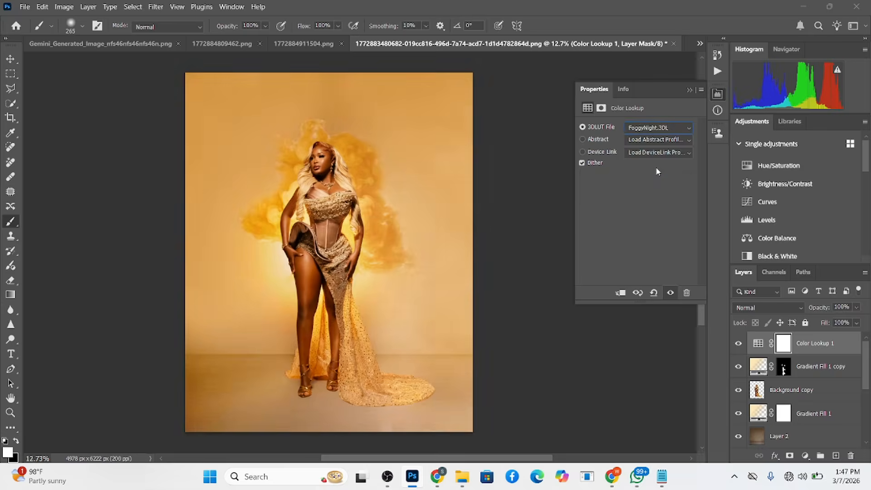
Set the Color Lookup to Crisp_Warm.look and reduce the layer to 37% opacity and 60% fill
left_click_drag(857, 307, 843, 338)
left_click(658, 128)
left_click(648, 172)
key("Down")
key("Down")
key("Down")
key("Down")
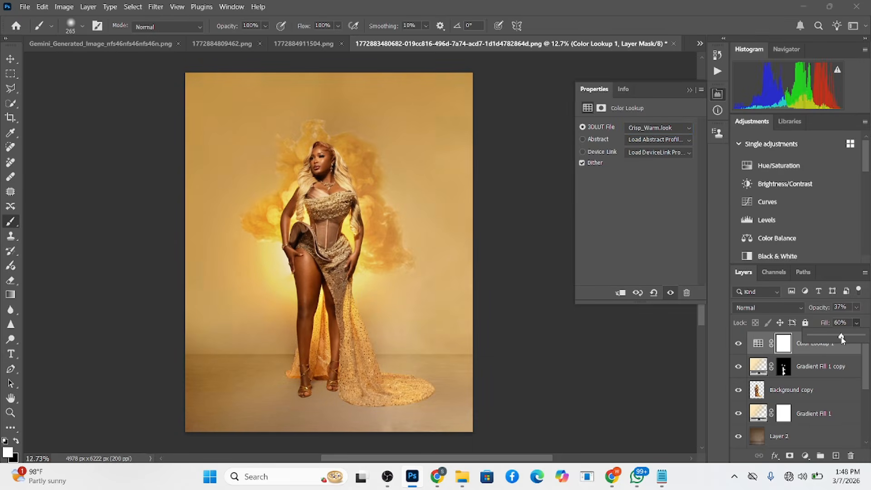
left_click(795, 378)
Stamp all visible layers into a new top layer and set Camera Raw exposure +0.15, contrast +11, highlights +2 and shadows +31
key("ctrl+alt+shift+e")
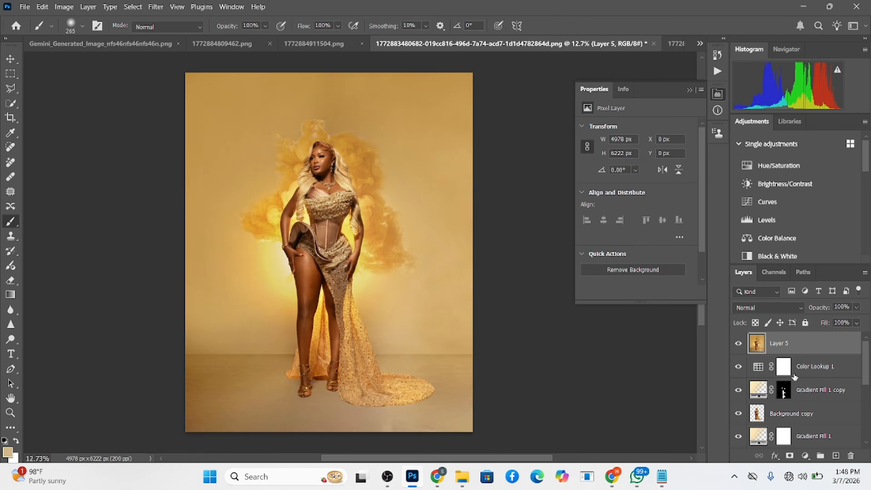
left_click(156, 11)
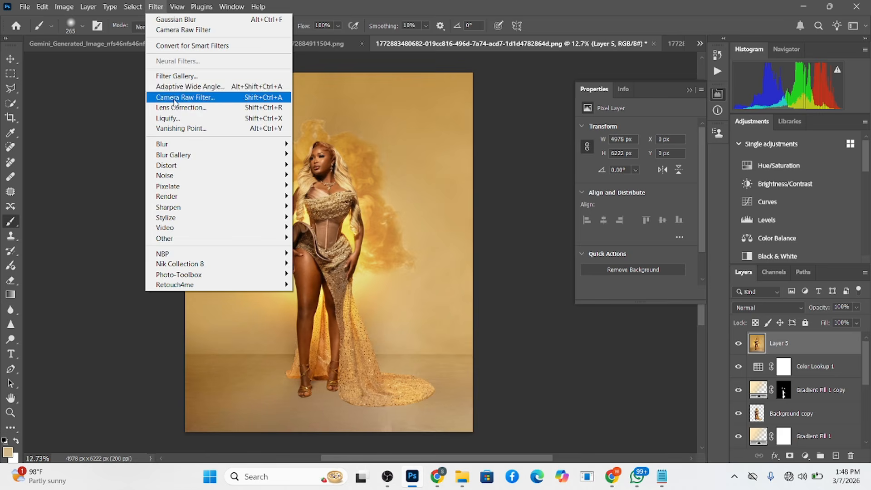
left_click(176, 98)
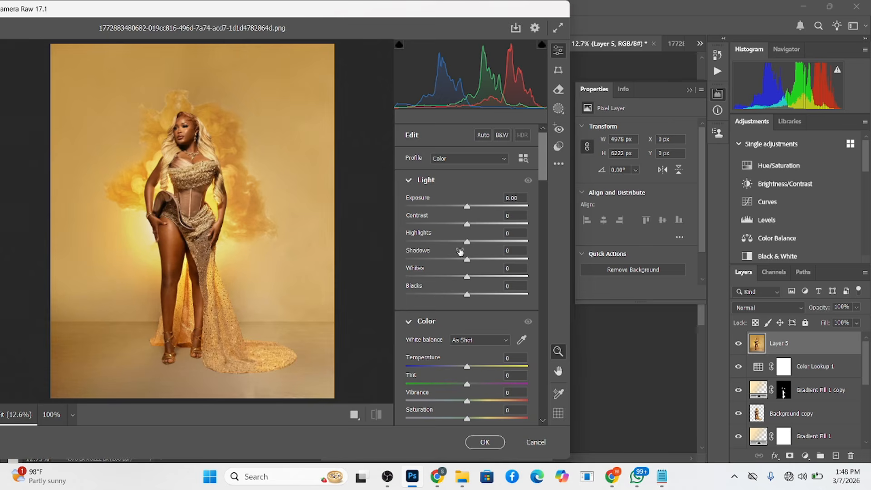
left_click_drag(467, 259, 470, 208)
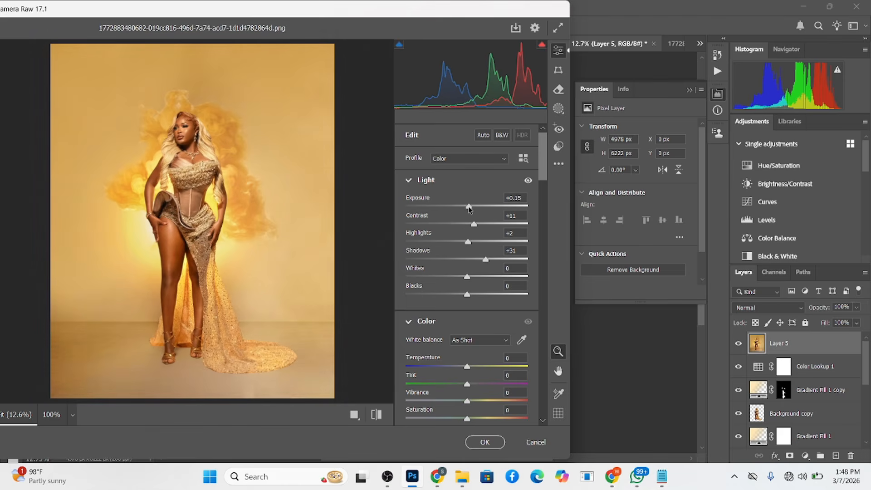
Add a vignette of -28 in Camera Raw and apply the filter to the merged layer
scroll(411, 380, "down", 5)
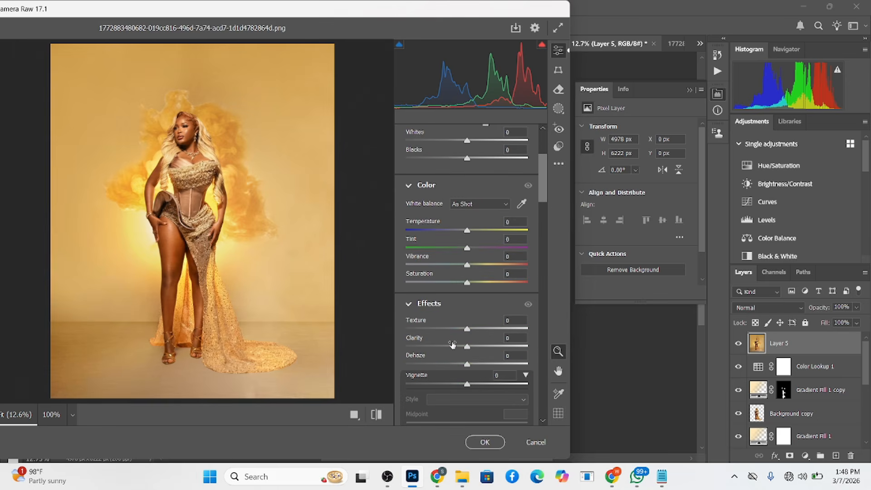
mouse_move(467, 384)
left_mouse_down()
mouse_move(442, 385)
mouse_move(450, 385)
left_mouse_up()
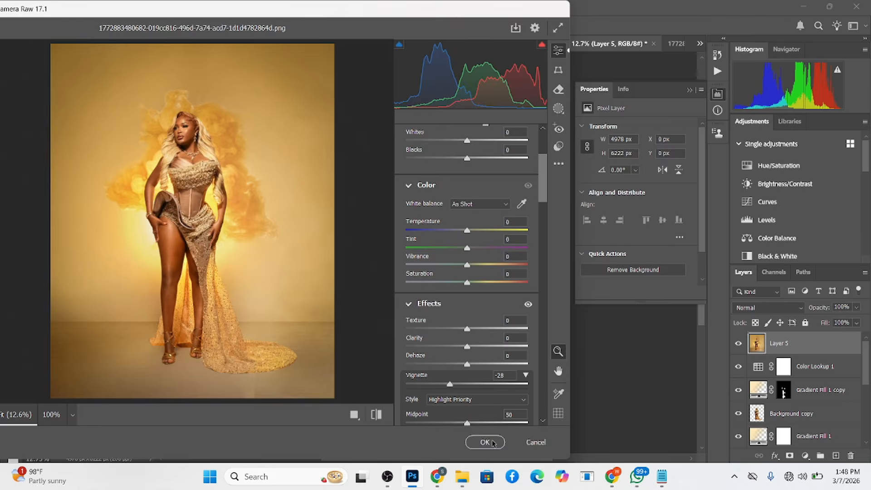
left_click(485, 443)
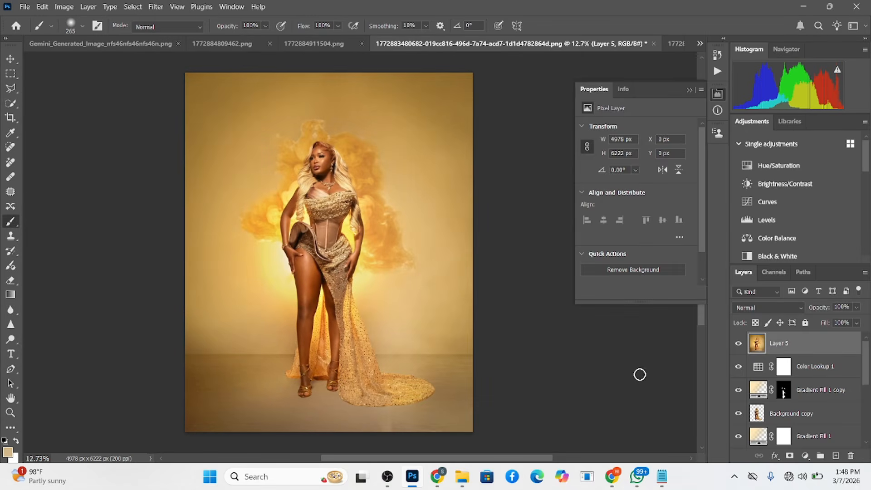
Compare the finished retouch with the original Background layer on its own
scroll(809, 402, "down", 5)
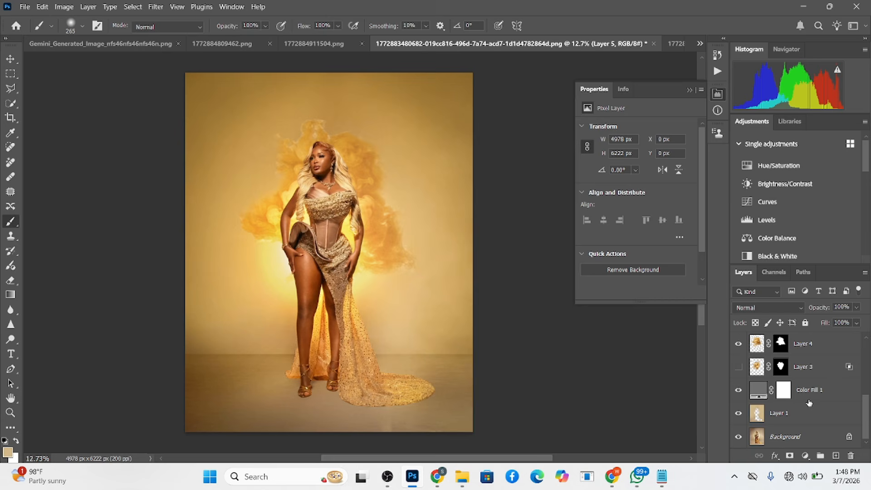
left_click(739, 438, "alt")
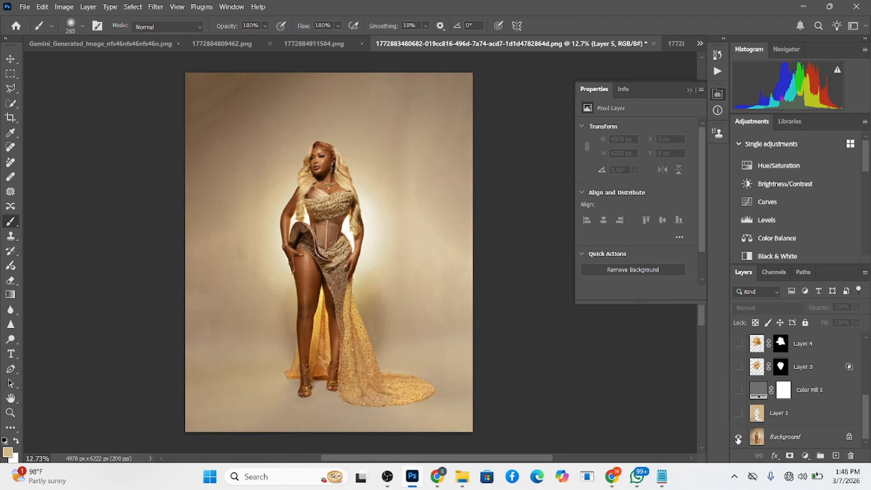
left_click(738, 438, "alt")
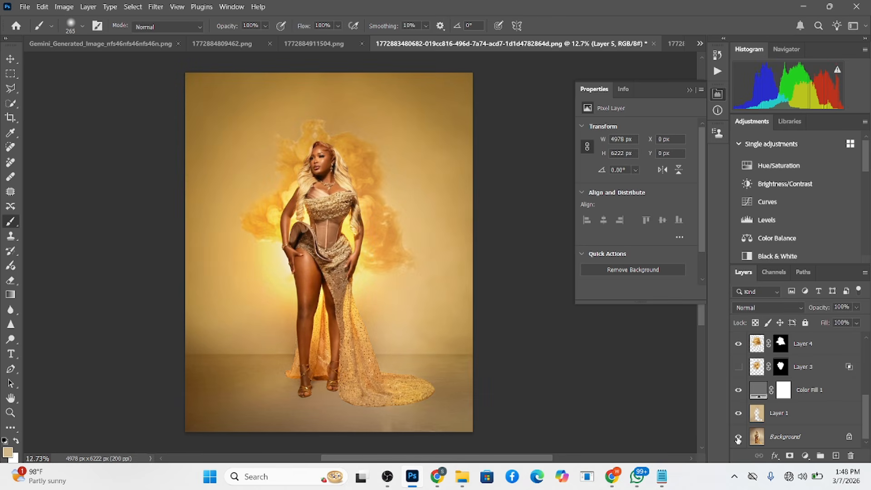